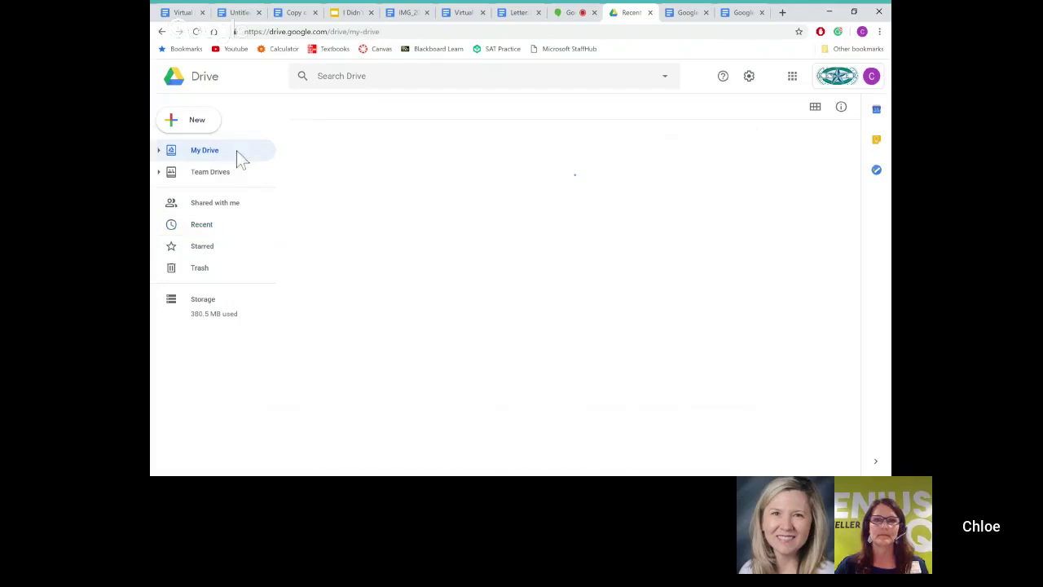
Step: Create a new blank Google Docs document inside the student's personal folder in My Drive
{"action": "scroll", "coordinate": [394, 327], "scroll_direction": "down", "scroll_amount": 2}
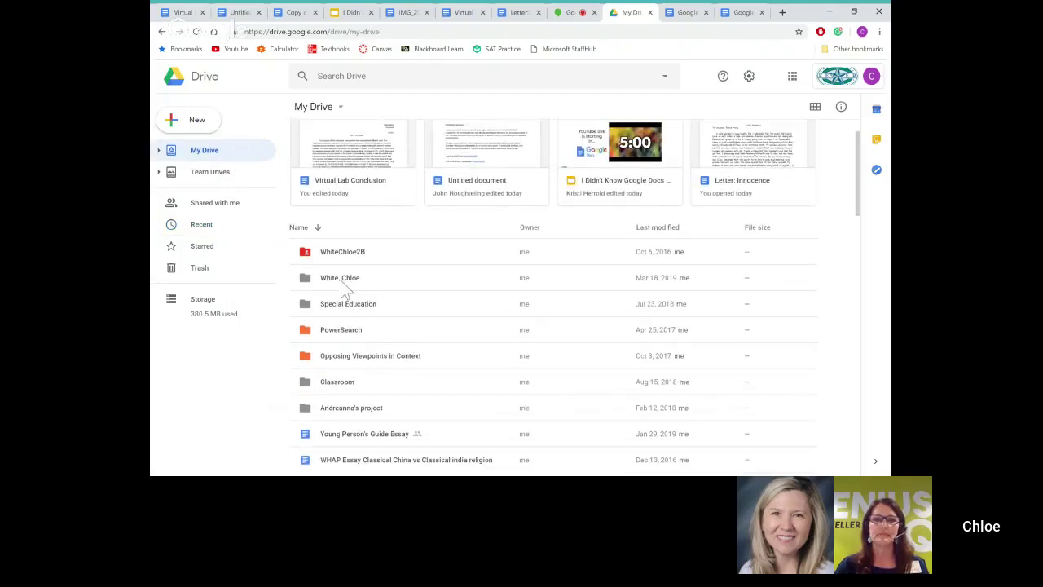
{"action": "double_click", "coordinate": [360, 279]}
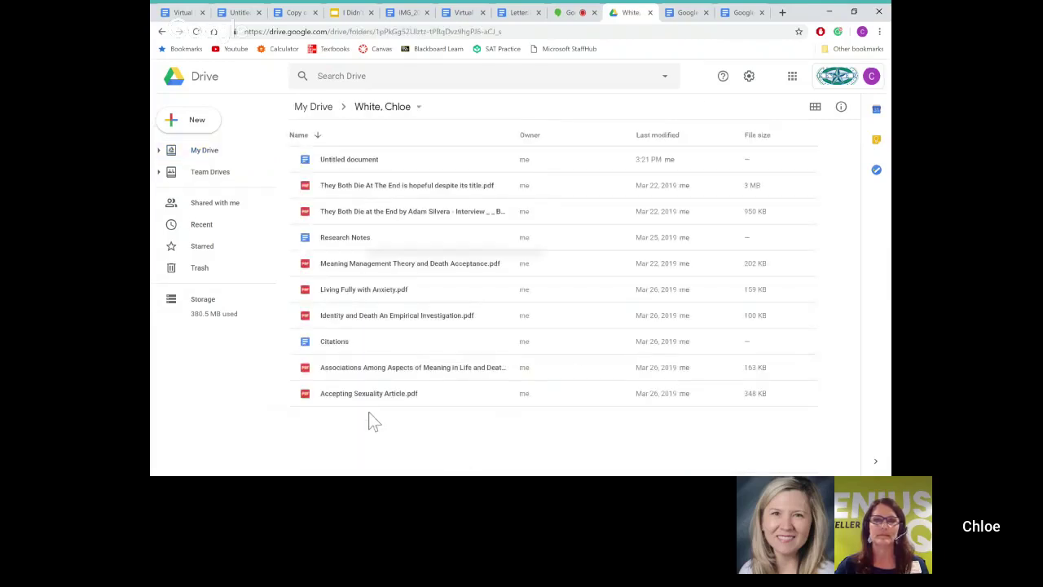
{"action": "right_click", "coordinate": [368, 420]}
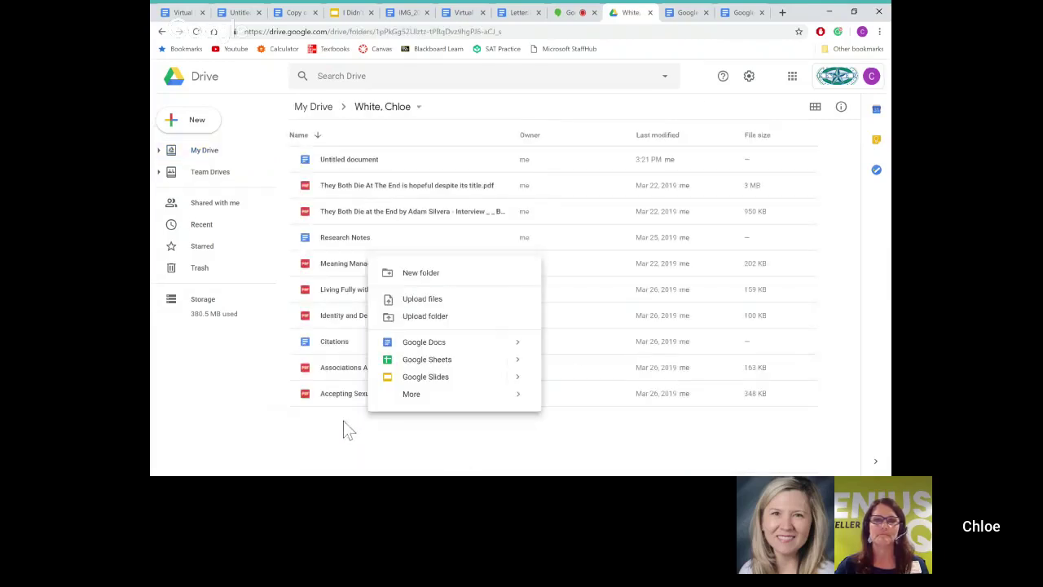
{"action": "left_click", "coordinate": [429, 359]}
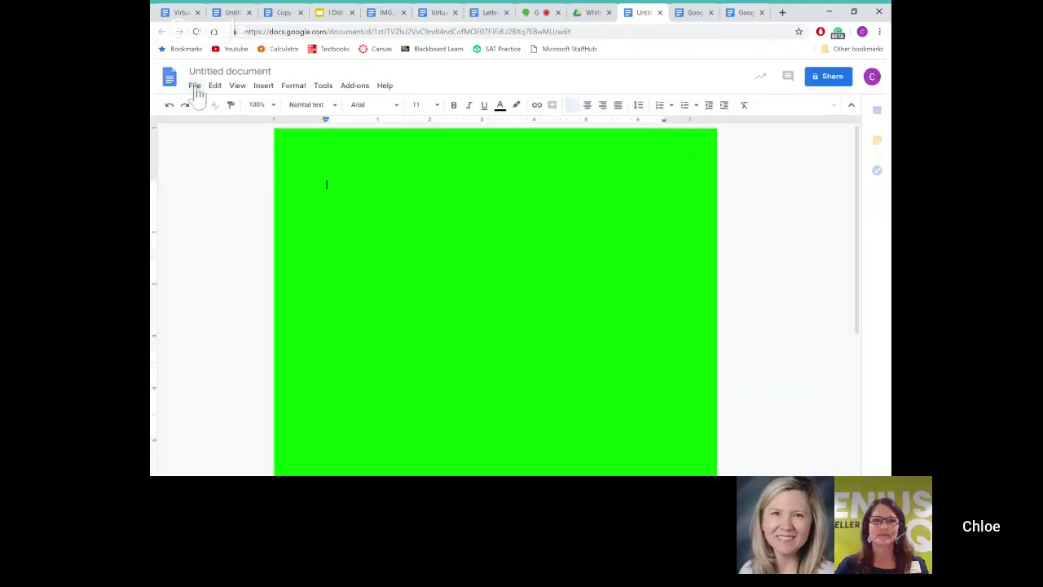
Step: Type 'Lime Green Doc' on the green page and title the document 'Lime Green Doc'
{"action": "left_click", "coordinate": [196, 86]}
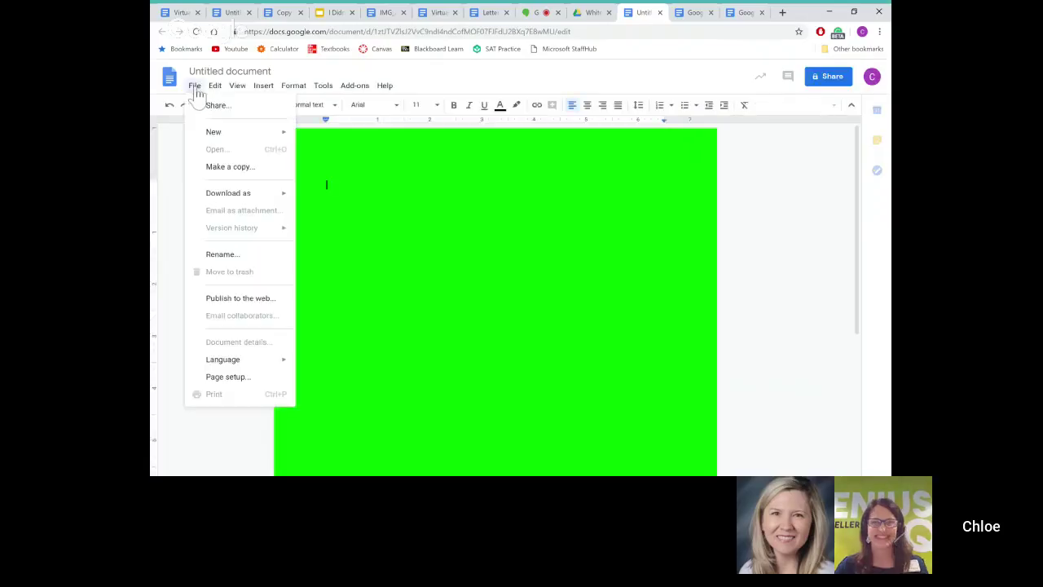
{"action": "left_click", "coordinate": [196, 86]}
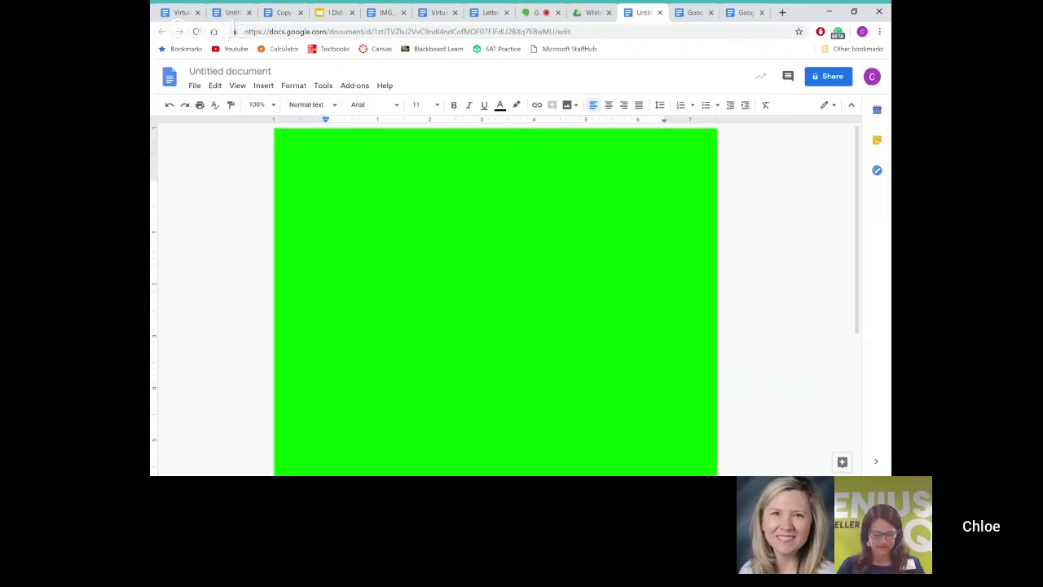
{"action": "left_click", "coordinate": [331, 184]}
{"action": "type", "text": "Lime Green "}
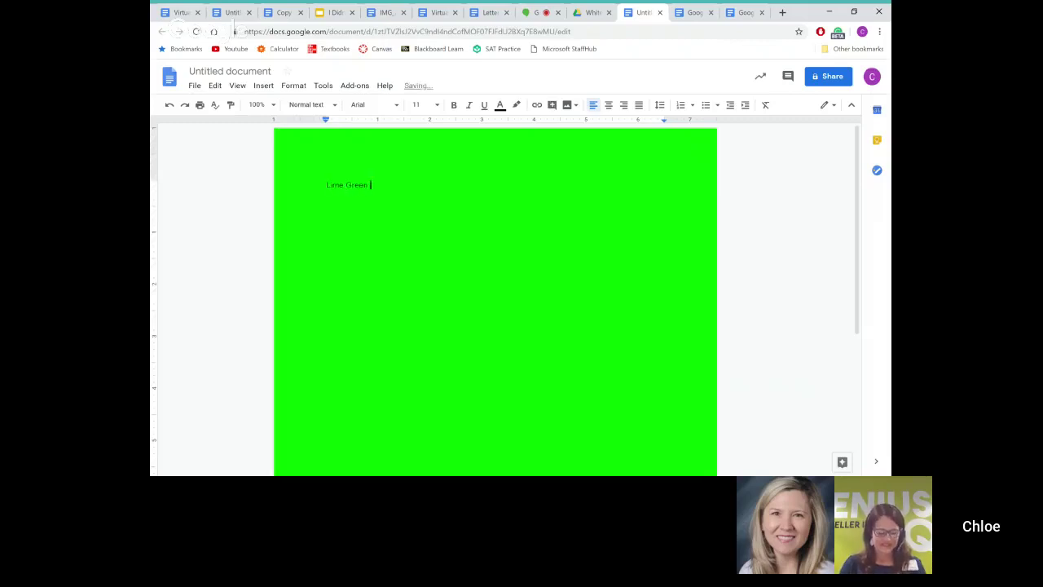
{"action": "type", "text": "Doc"}
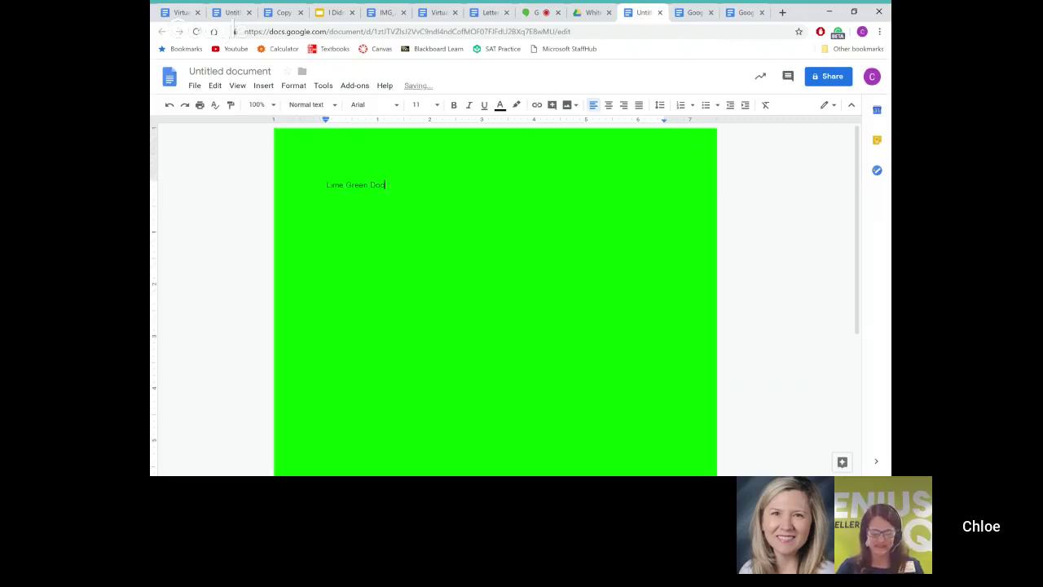
{"action": "key", "text": "Return"}
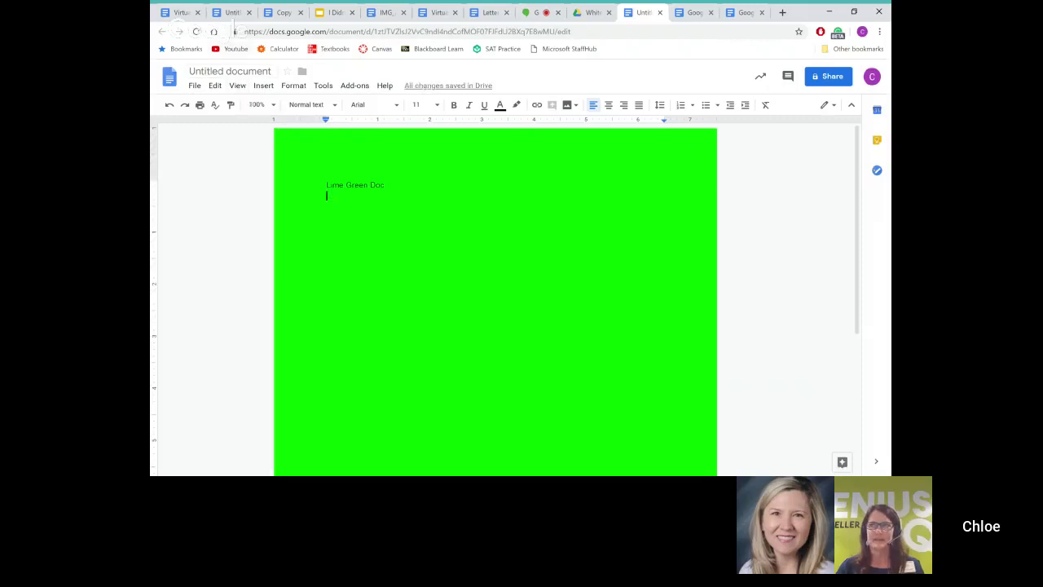
{"action": "left_click", "coordinate": [245, 72]}
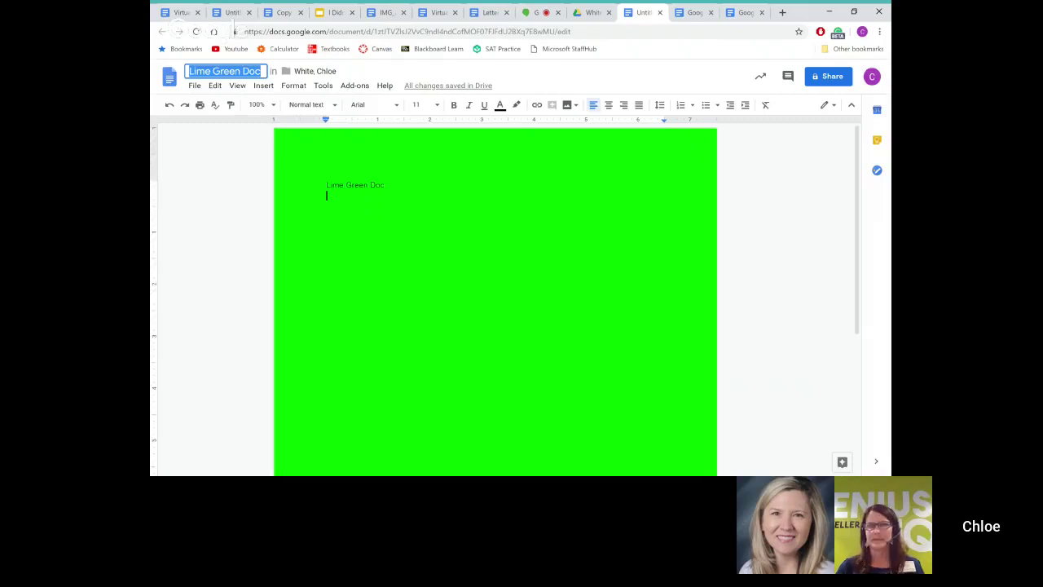
Step: Set the page colour to white in Page setup and save it as the default
{"action": "left_click", "coordinate": [195, 86]}
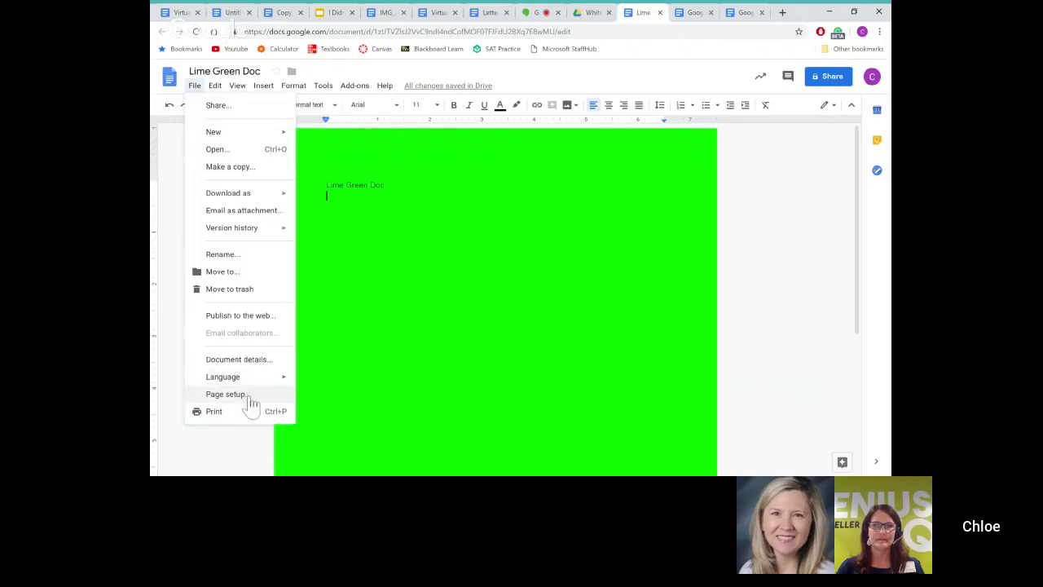
{"action": "left_click", "coordinate": [225, 395]}
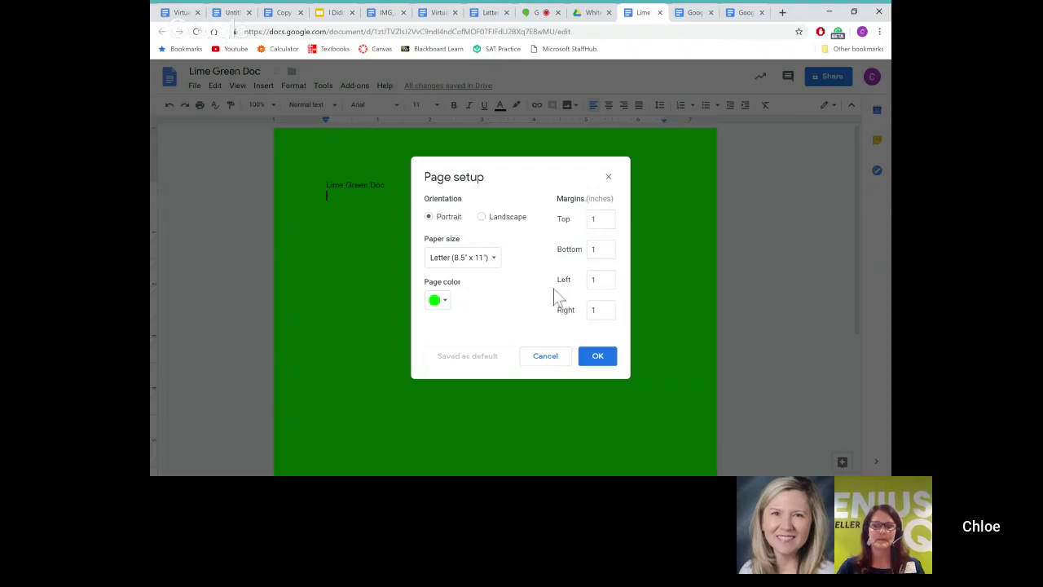
{"action": "left_click", "coordinate": [436, 304]}
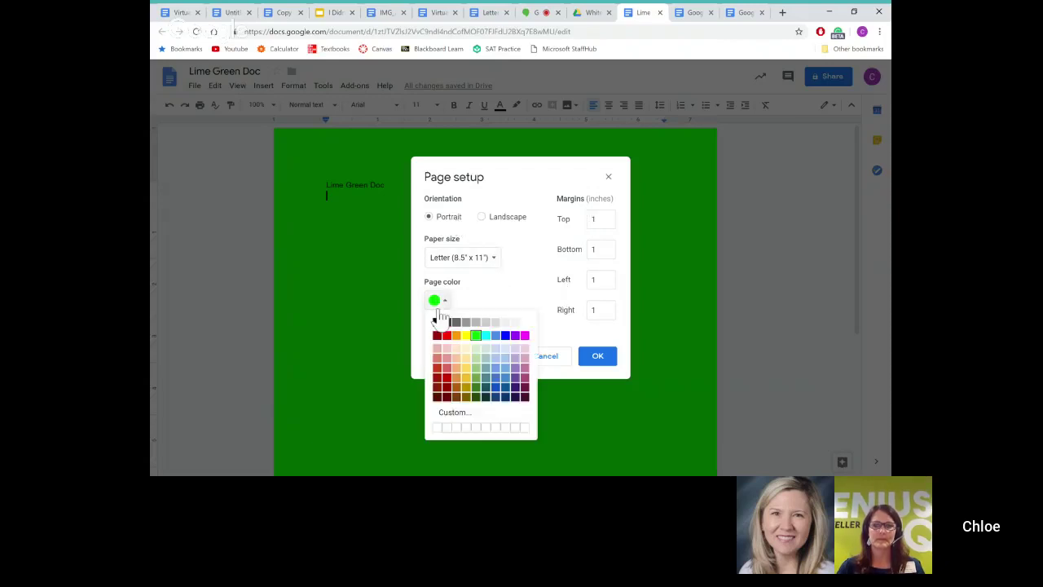
{"action": "left_click", "coordinate": [518, 325]}
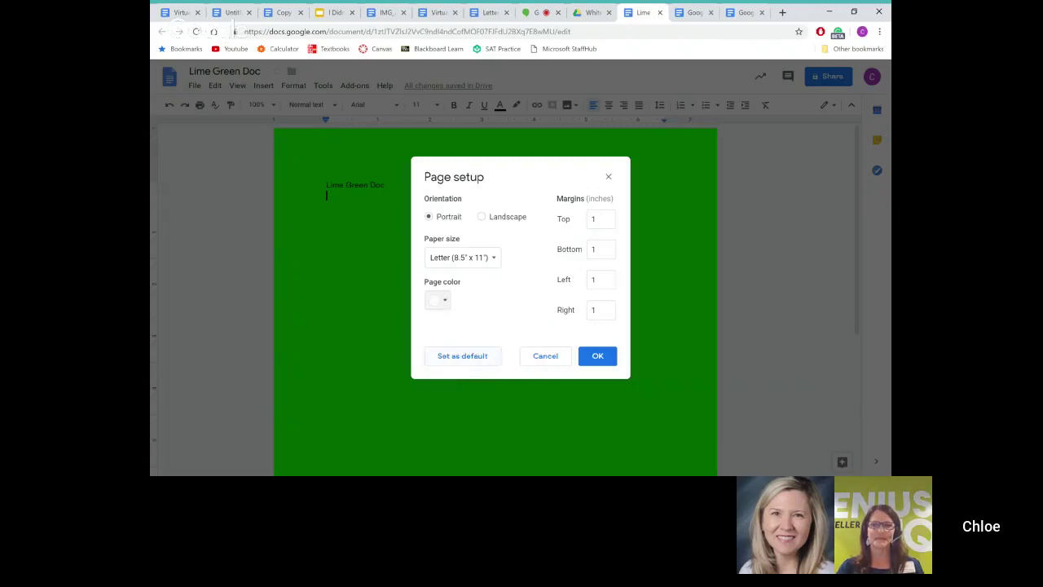
{"action": "left_click", "coordinate": [467, 356]}
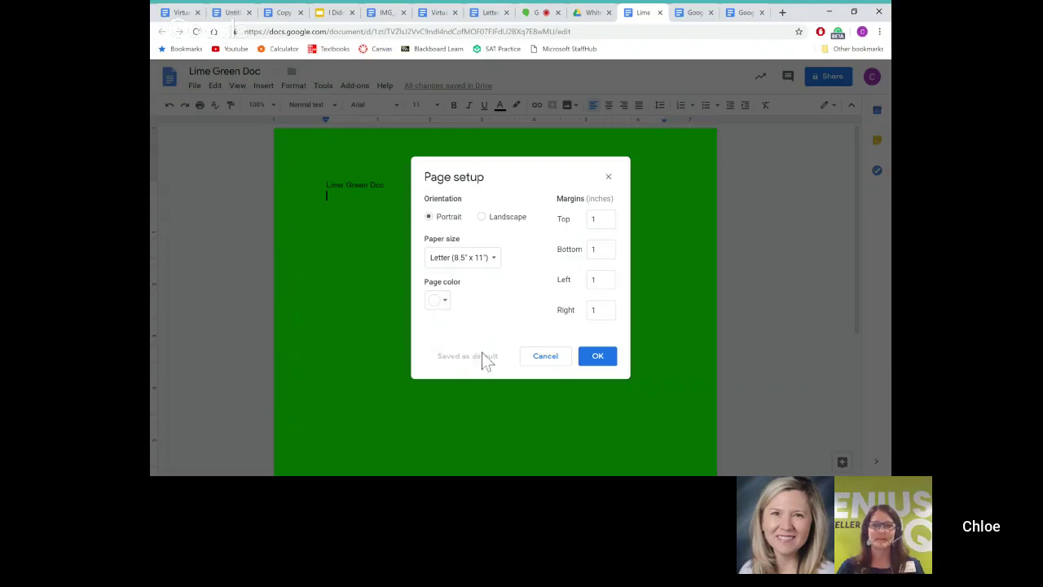
{"action": "left_click", "coordinate": [597, 359]}
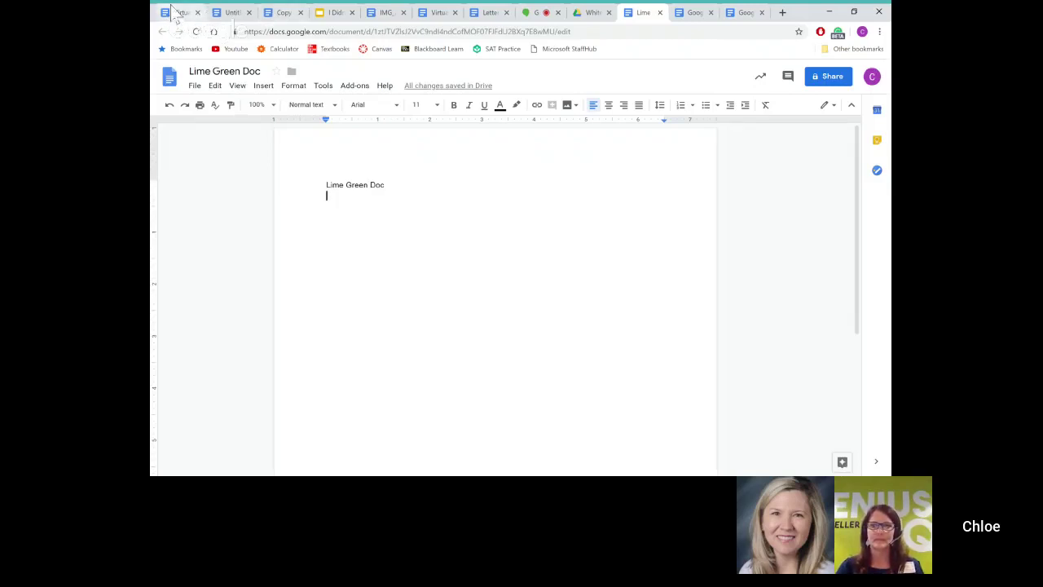
Step: Download the Virtual Lab Conclusion document as a Microsoft Word (.docx) file
{"action": "left_click", "coordinate": [179, 12]}
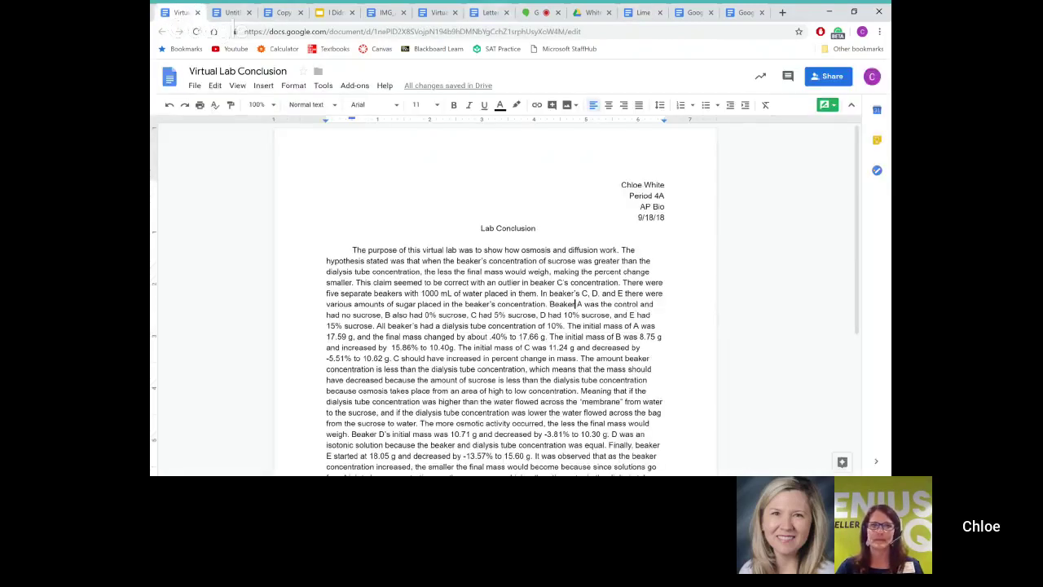
{"action": "left_click", "coordinate": [195, 87]}
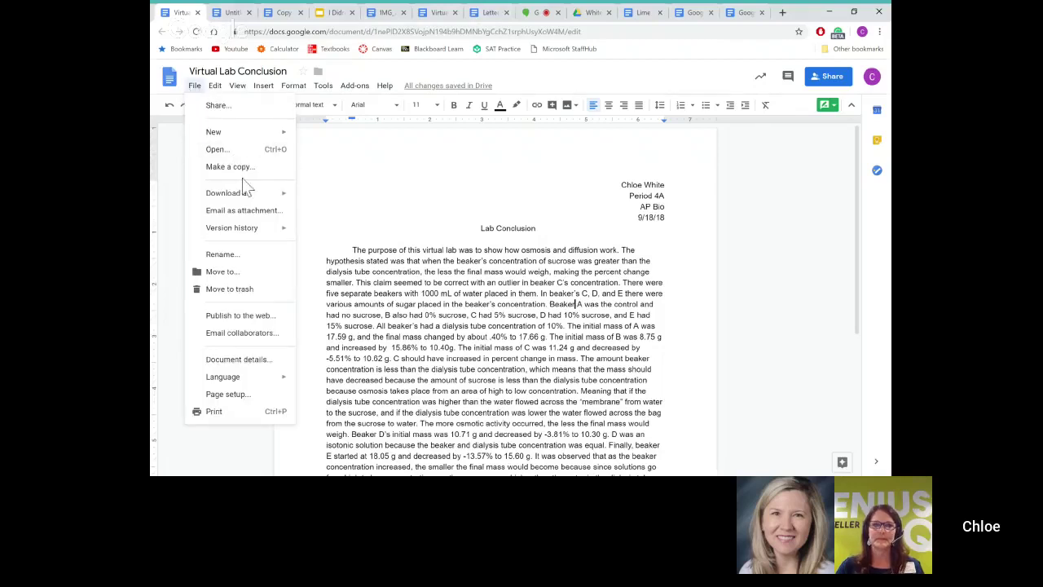
{"action": "mouse_move", "coordinate": [246, 200]}
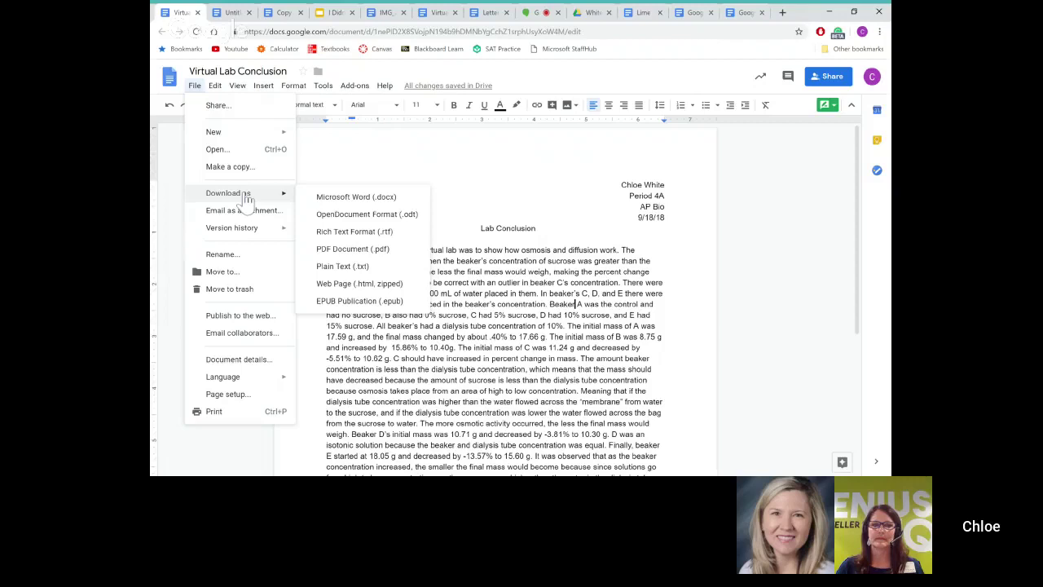
{"action": "left_click", "coordinate": [339, 198]}
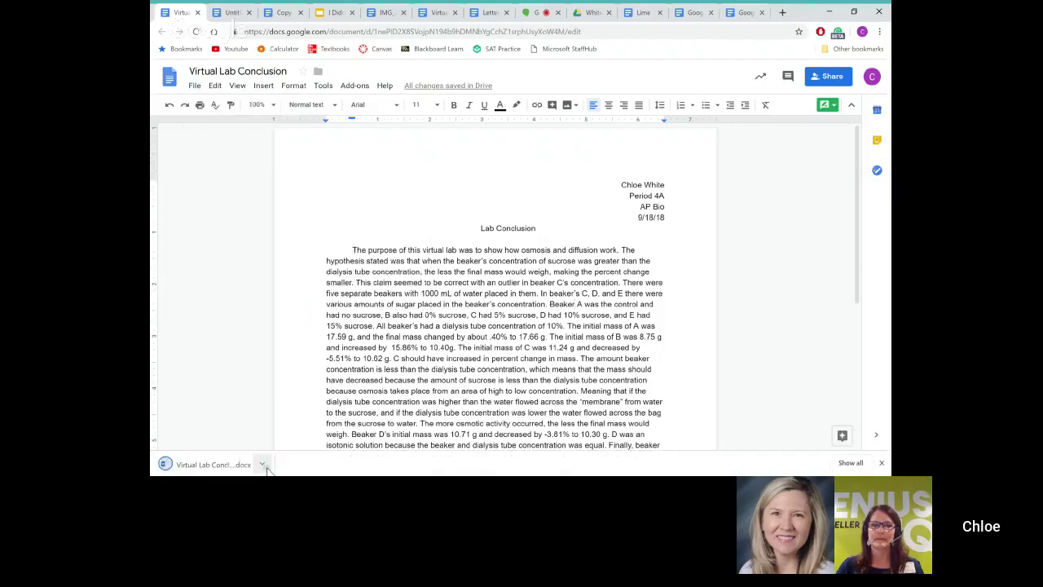
{"action": "left_click", "coordinate": [212, 464]}
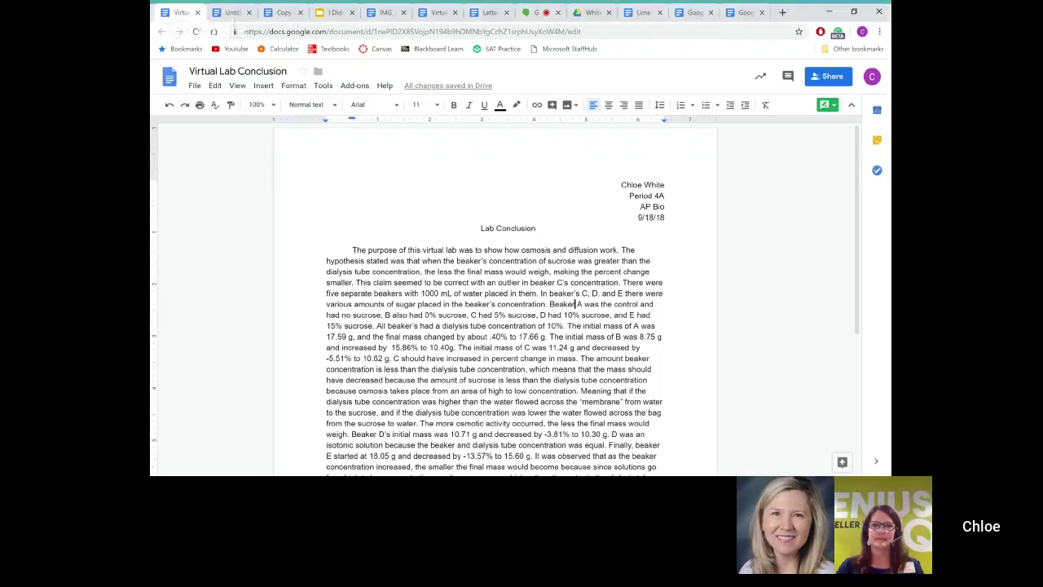
Step: Open Virtual Lab Conclusion.docx from My Drive with Google Docs
{"action": "left_click", "coordinate": [599, 15]}
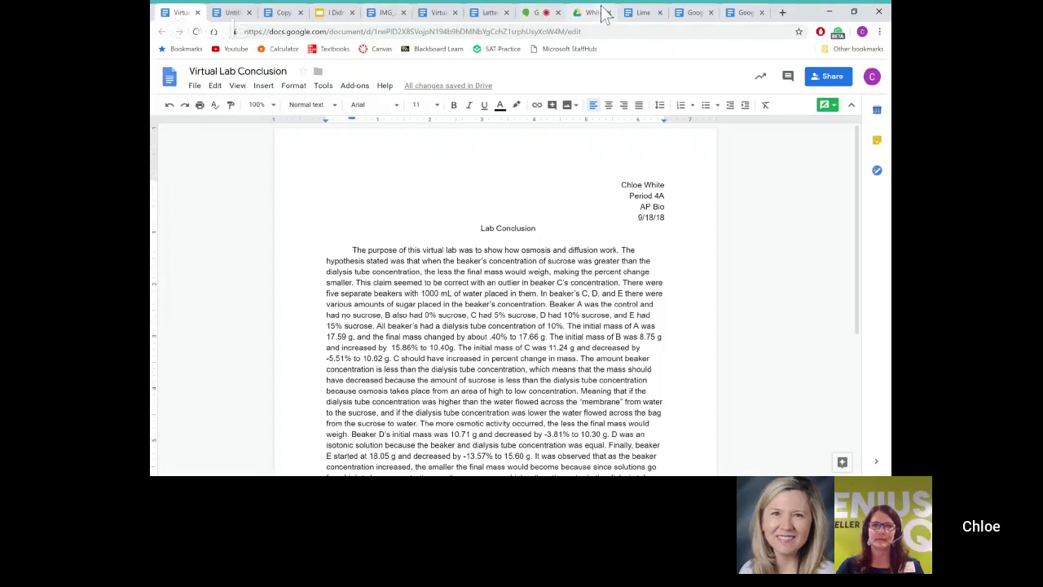
{"action": "left_click", "coordinate": [225, 155]}
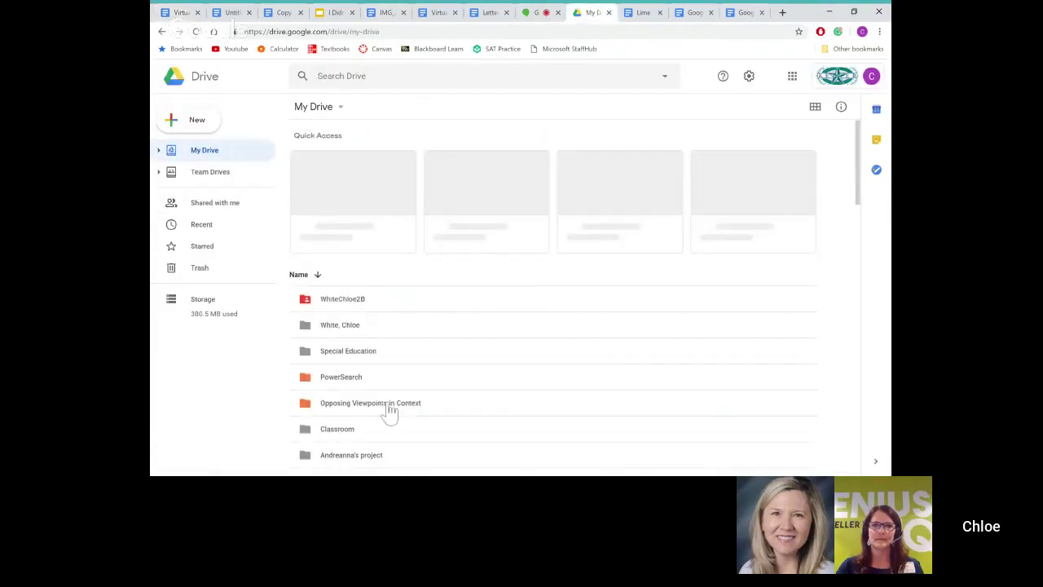
{"action": "scroll", "coordinate": [389, 383], "scroll_direction": "down", "scroll_amount": 4}
{"action": "scroll", "coordinate": [388, 380], "scroll_direction": "down", "scroll_amount": 1}
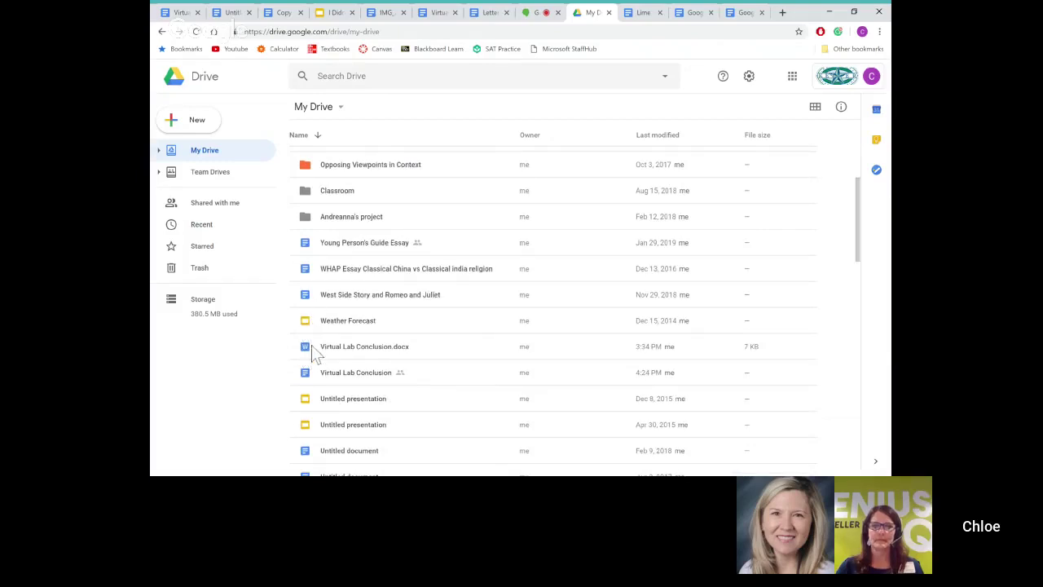
{"action": "double_click", "coordinate": [311, 346]}
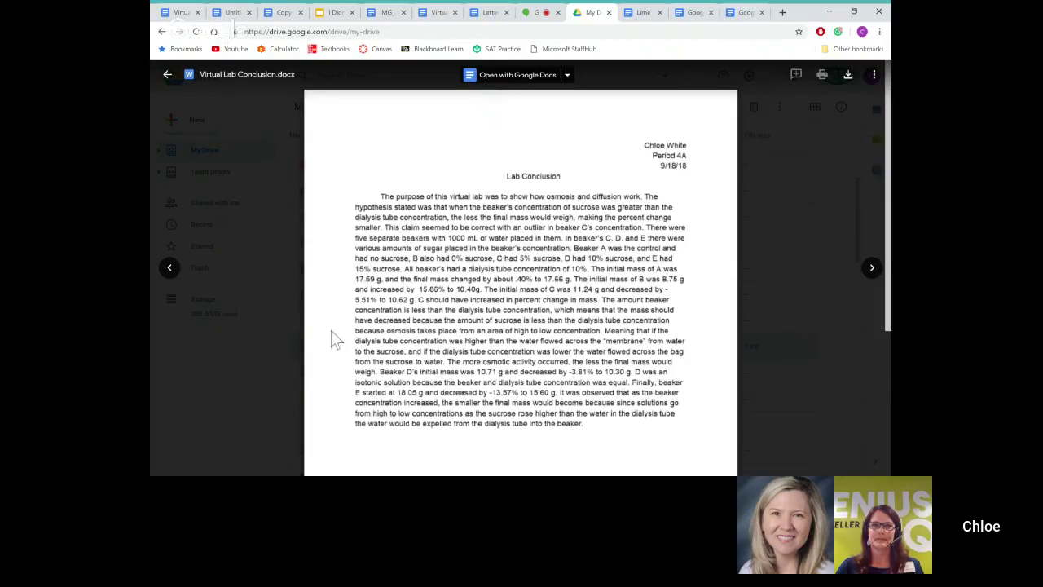
{"action": "left_click", "coordinate": [513, 75]}
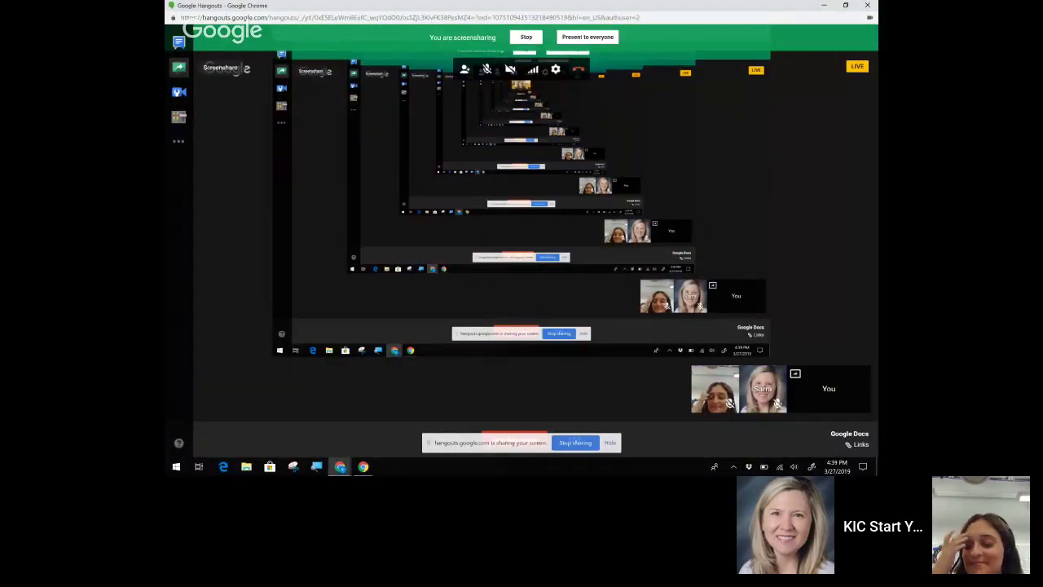
Step: Exit the full-screen slideshow and bring up the 'Sick' poem document
{"action": "key", "text": "super+Tab"}
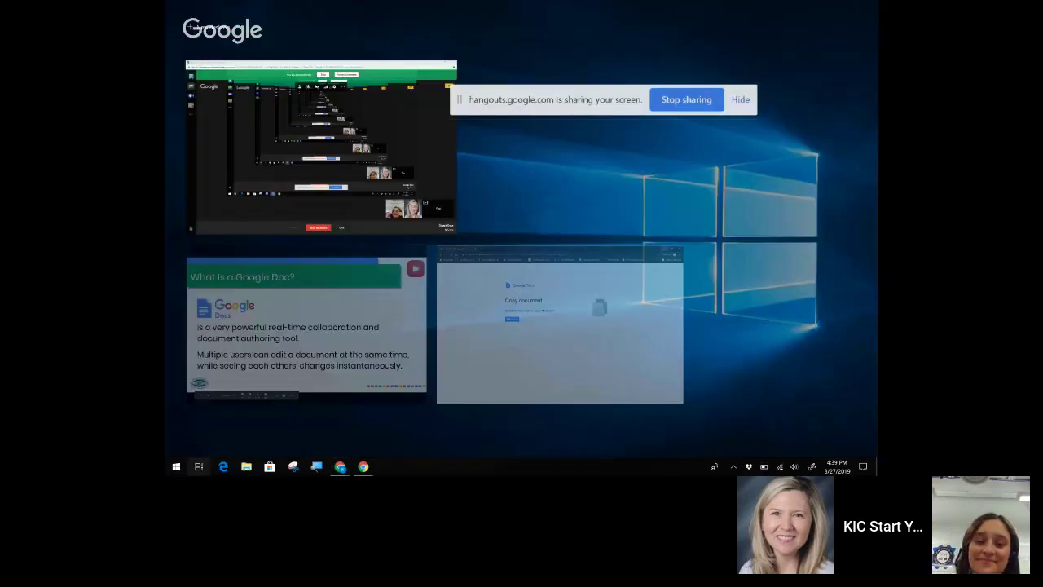
{"action": "key", "text": "Escape"}
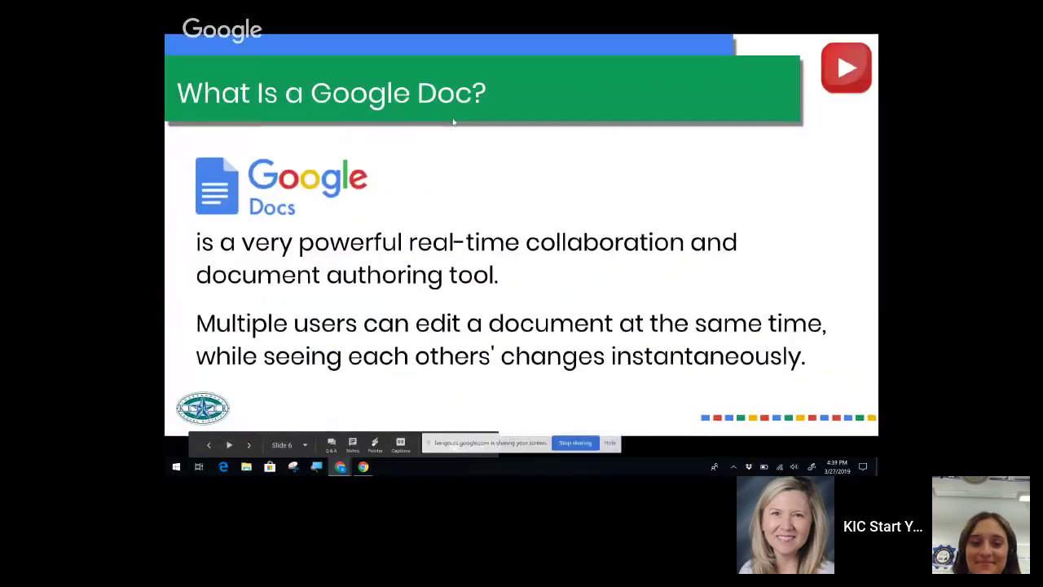
{"action": "key", "text": "Escape"}
{"action": "left_click", "coordinate": [510, 9]}
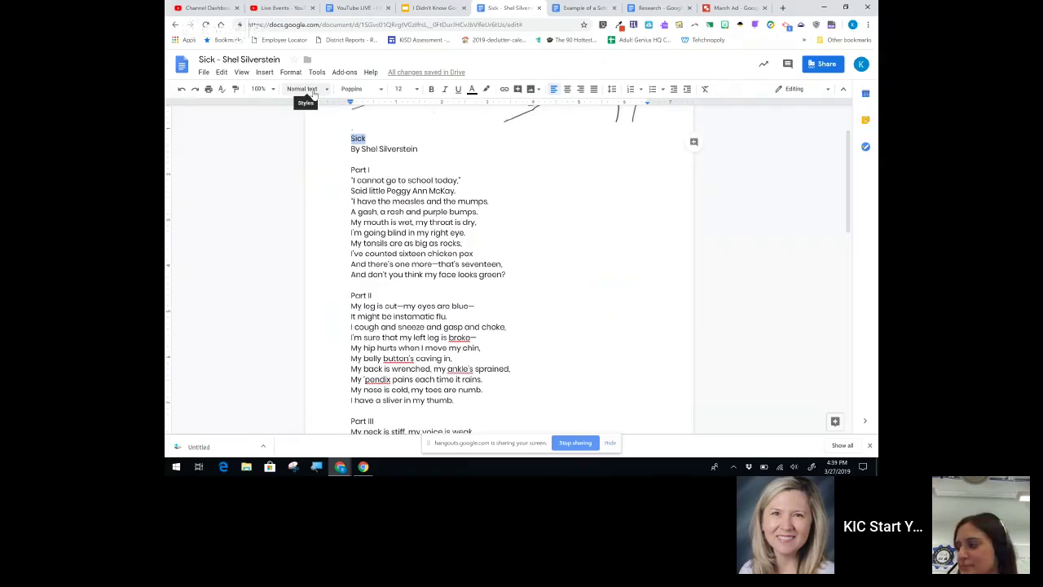
Step: Apply the Title paragraph style to the heading 'Sick'
{"action": "scroll", "coordinate": [521, 269], "scroll_direction": "down", "scroll_amount": 3}
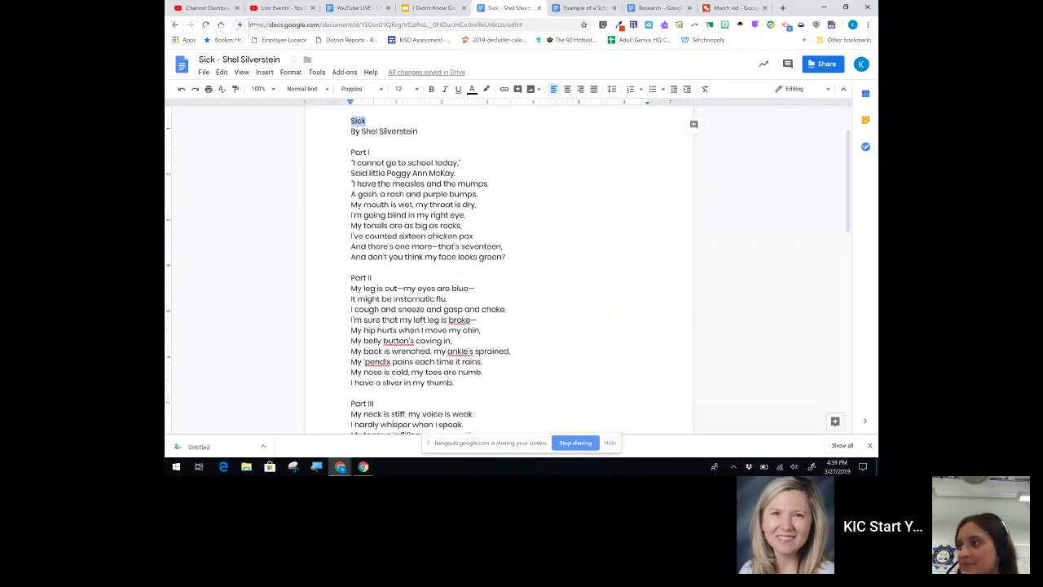
{"action": "scroll", "coordinate": [522, 269], "scroll_direction": "up", "scroll_amount": 5}
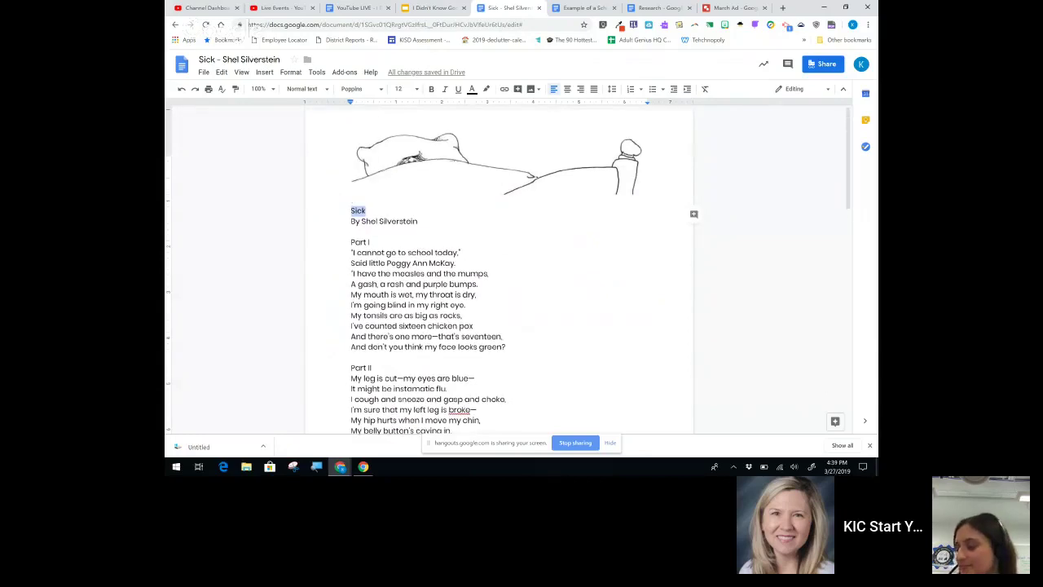
{"action": "scroll", "coordinate": [422, 160], "scroll_direction": "down", "scroll_amount": 2}
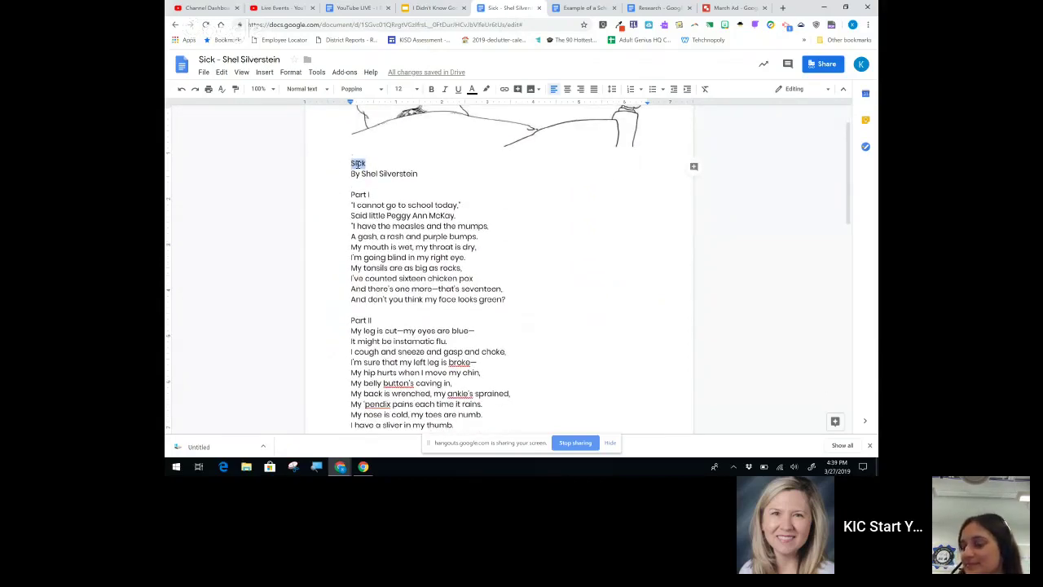
{"action": "left_click", "coordinate": [354, 164]}
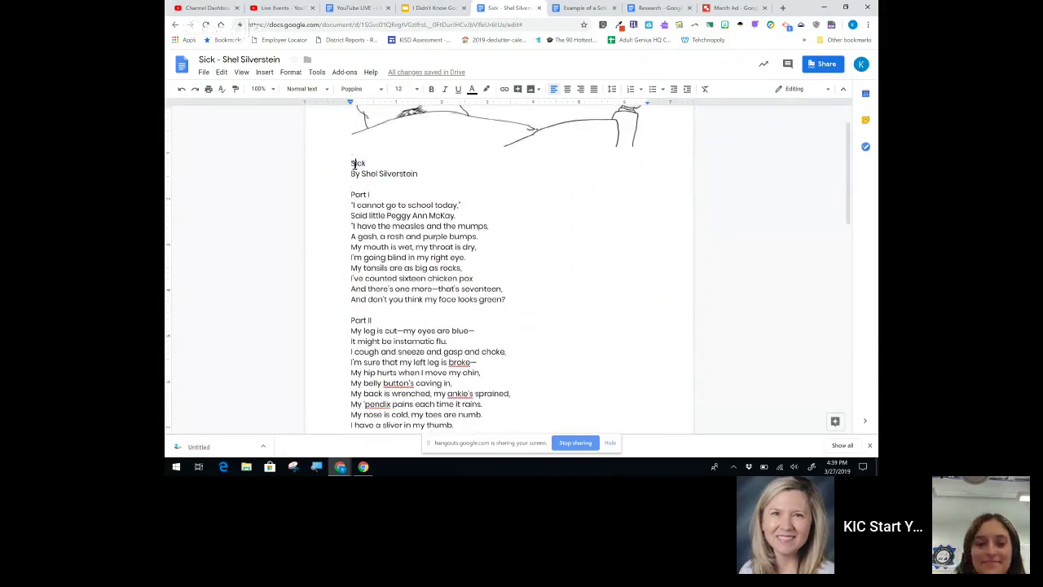
{"action": "key", "text": "shift+End"}
{"action": "left_click", "coordinate": [322, 90]}
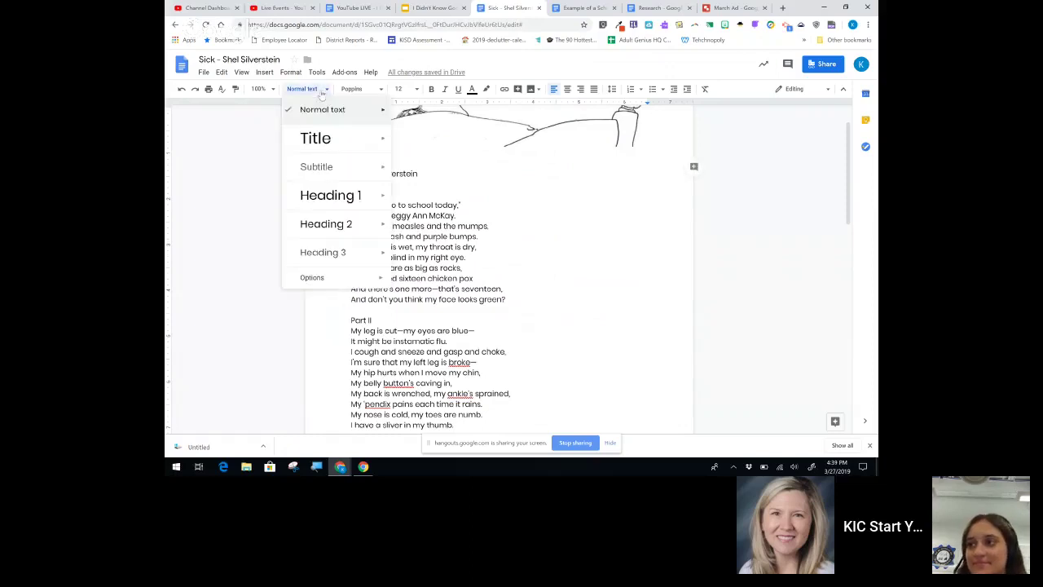
{"action": "left_click", "coordinate": [325, 139]}
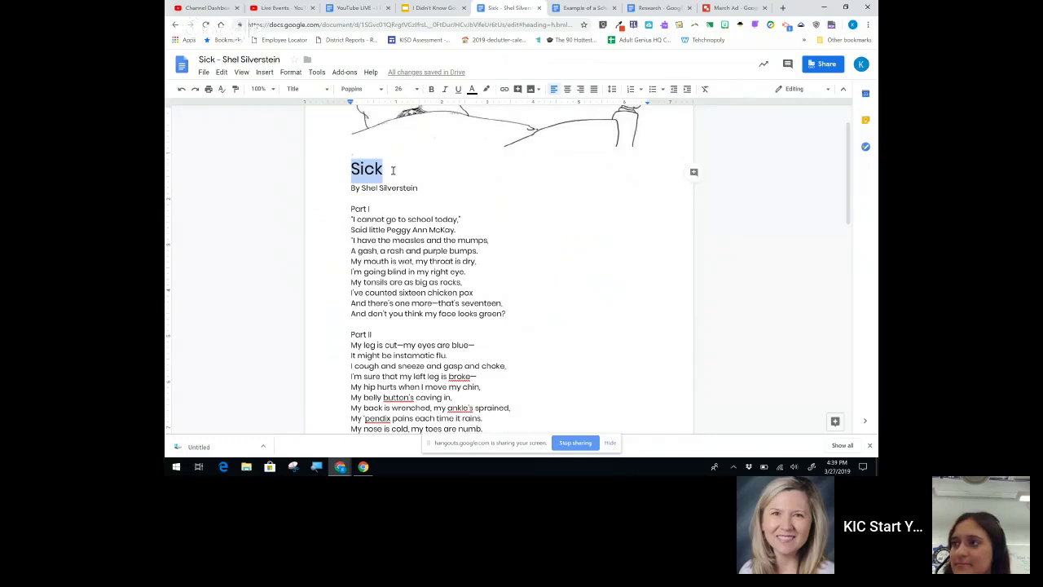
Step: Format the title 'Sick' in Acme font, blue, size 35
{"action": "left_click", "coordinate": [379, 91]}
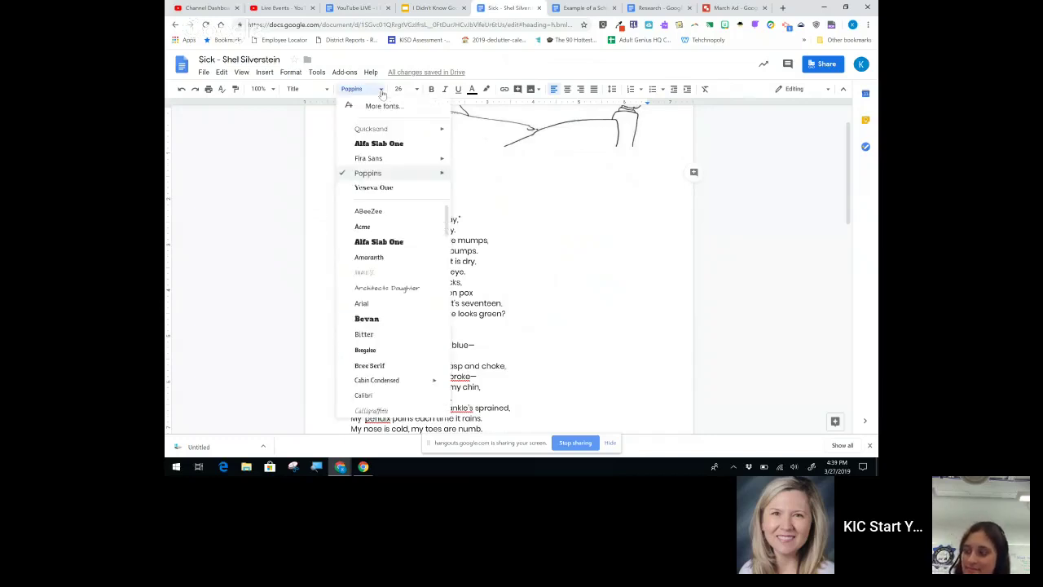
{"action": "left_click", "coordinate": [366, 230]}
{"action": "left_click", "coordinate": [472, 89]}
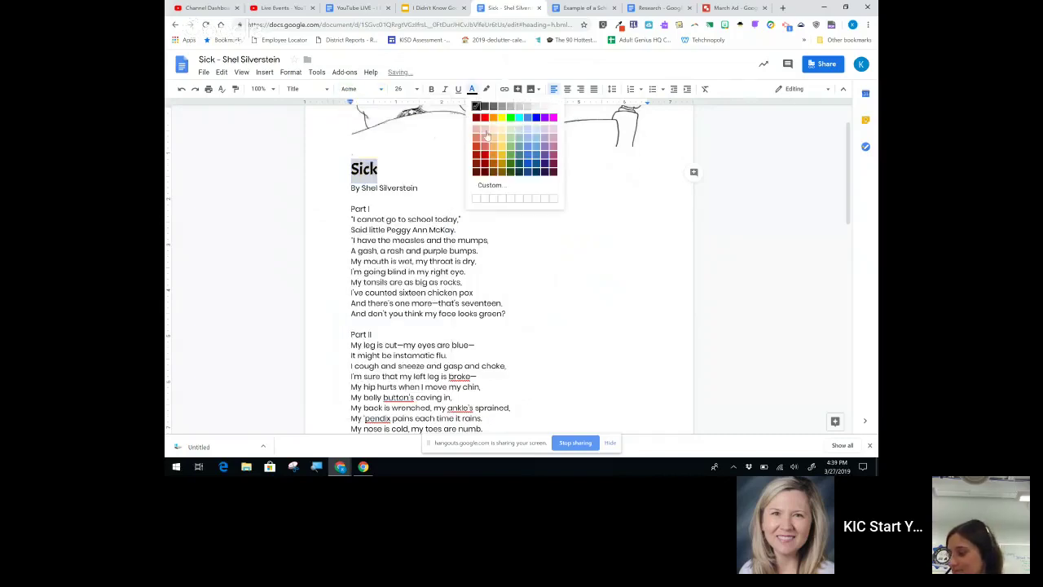
{"action": "left_click", "coordinate": [536, 118]}
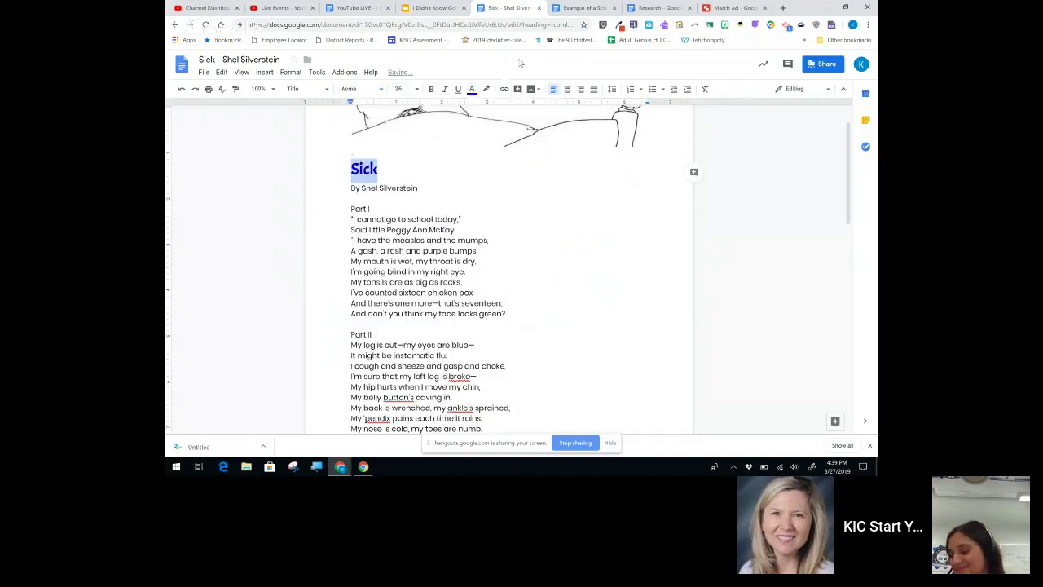
{"action": "left_click", "coordinate": [403, 88]}
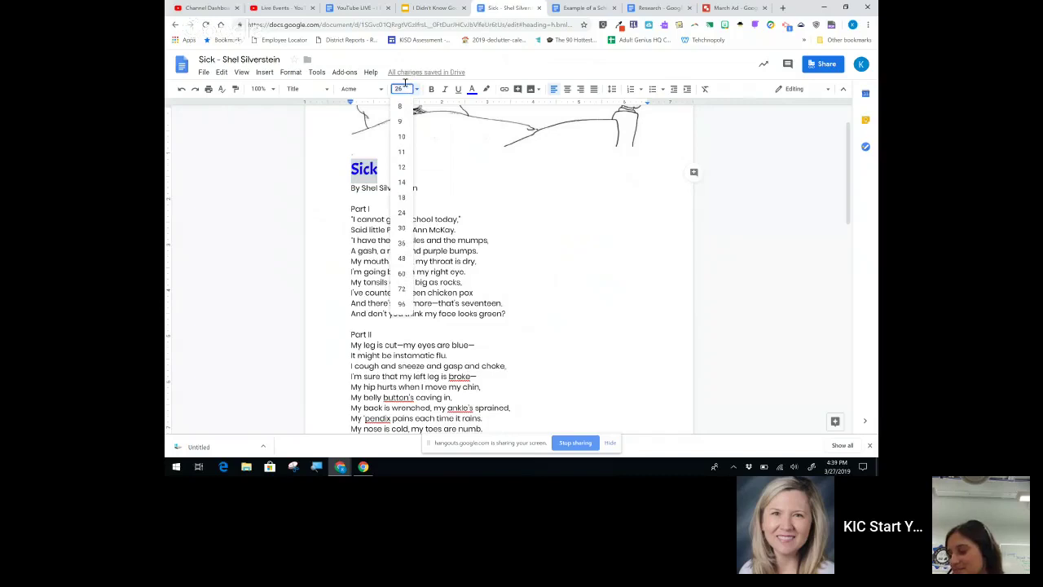
{"action": "type", "text": "35"}
{"action": "key", "text": "Return"}
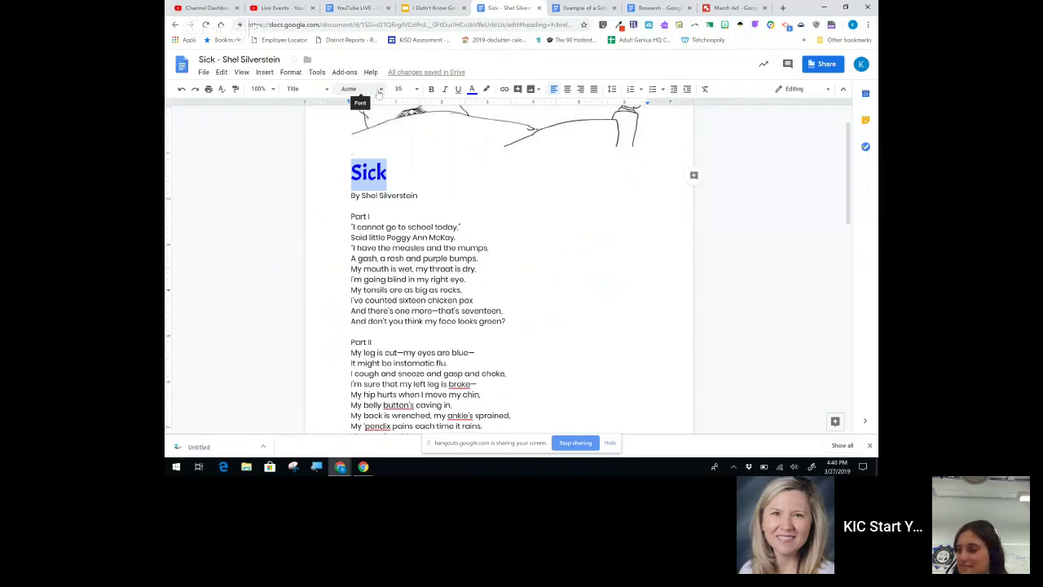
Step: Update the Title style to match the formatted 'Sick' heading
{"action": "left_click", "coordinate": [324, 90]}
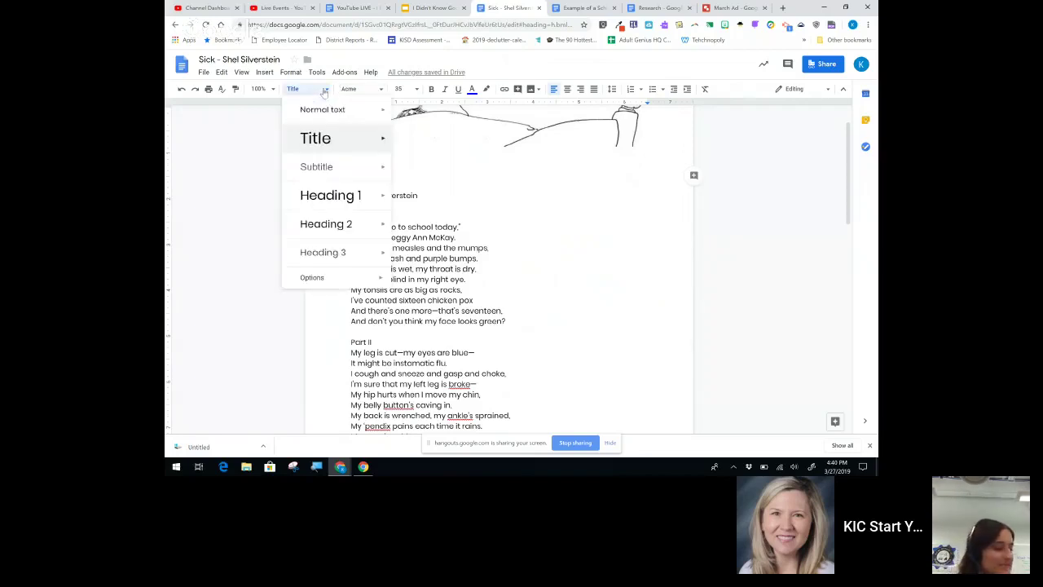
{"action": "mouse_move", "coordinate": [393, 146]}
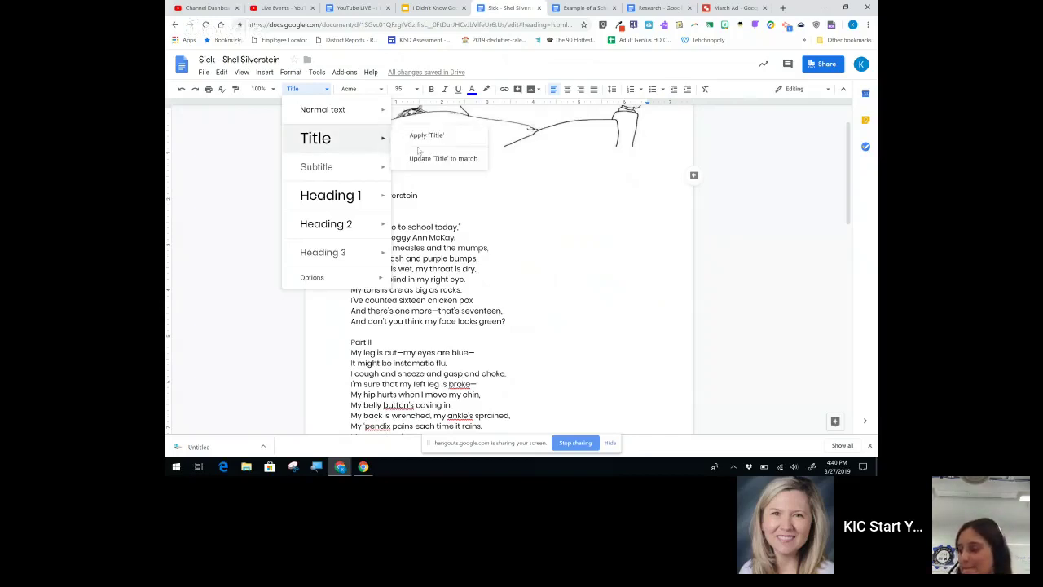
{"action": "left_click", "coordinate": [425, 158]}
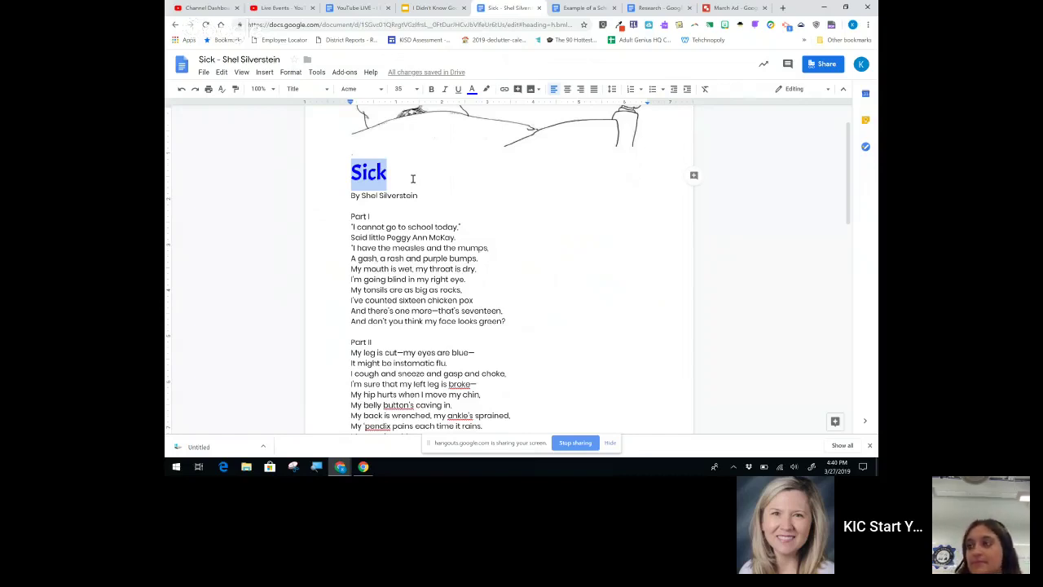
{"action": "left_click", "coordinate": [352, 194]}
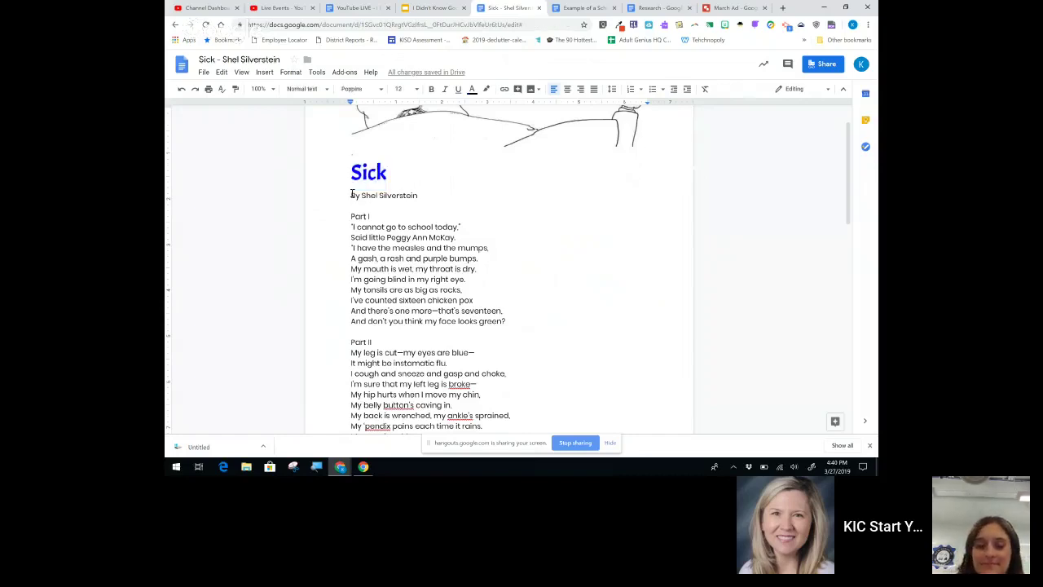
Step: Make the 'By Shel Silverstein' line a Subtitle
{"action": "left_click_drag", "start_coordinate": [352, 195], "coordinate": [421, 197]}
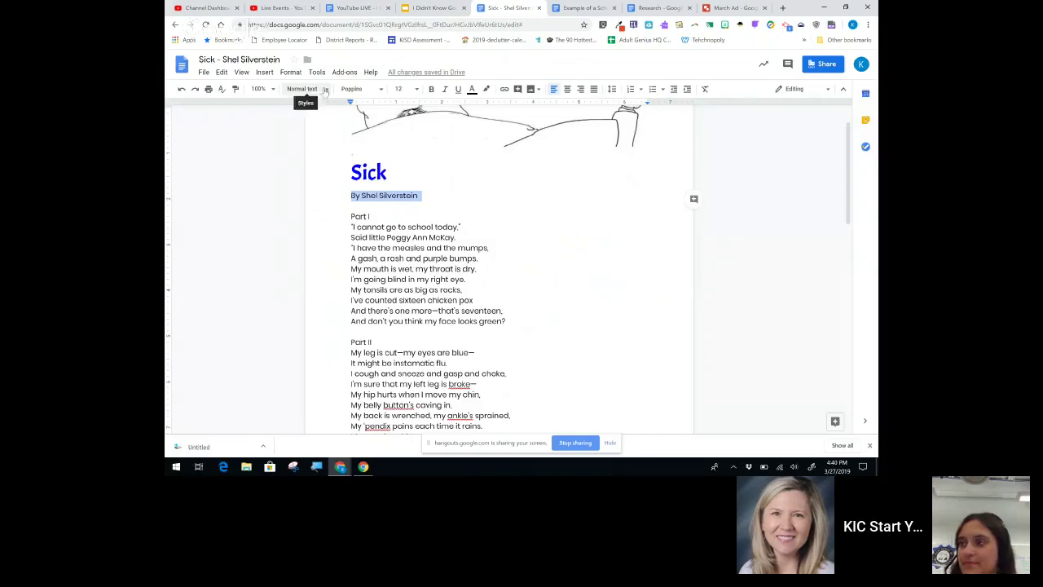
{"action": "left_click", "coordinate": [324, 91]}
{"action": "left_click", "coordinate": [329, 169]}
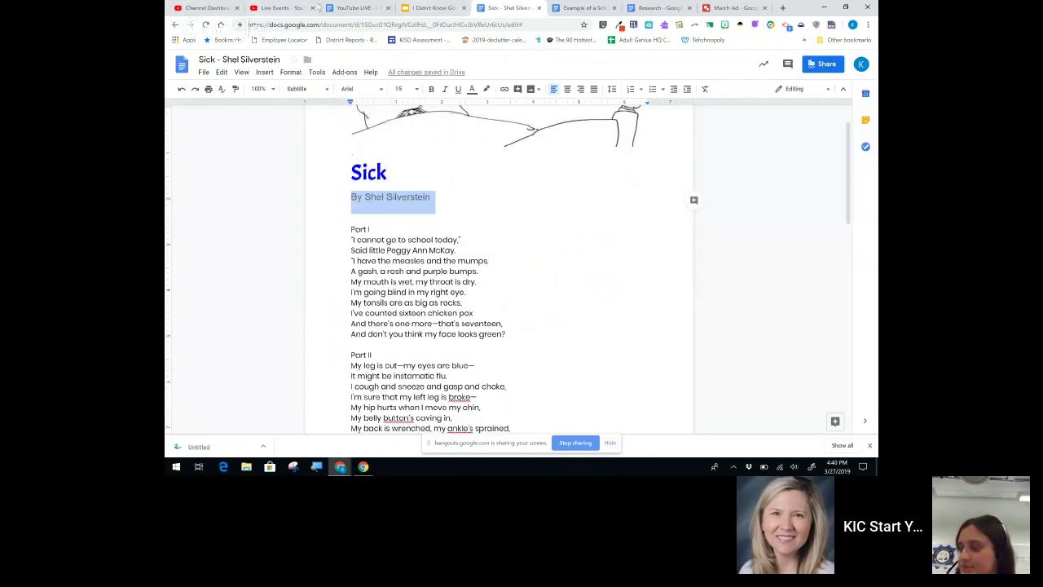
Step: Set the Part I, Part II and Part III labels to Heading 1
{"action": "scroll", "coordinate": [511, 208], "scroll_direction": "down", "scroll_amount": 1}
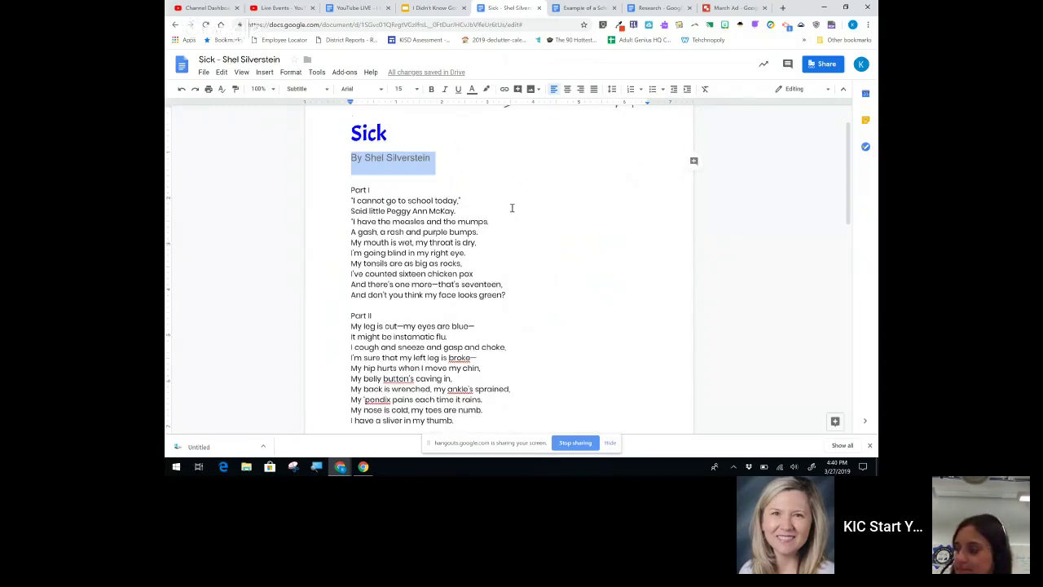
{"action": "left_click_drag", "start_coordinate": [351, 182], "coordinate": [377, 182]}
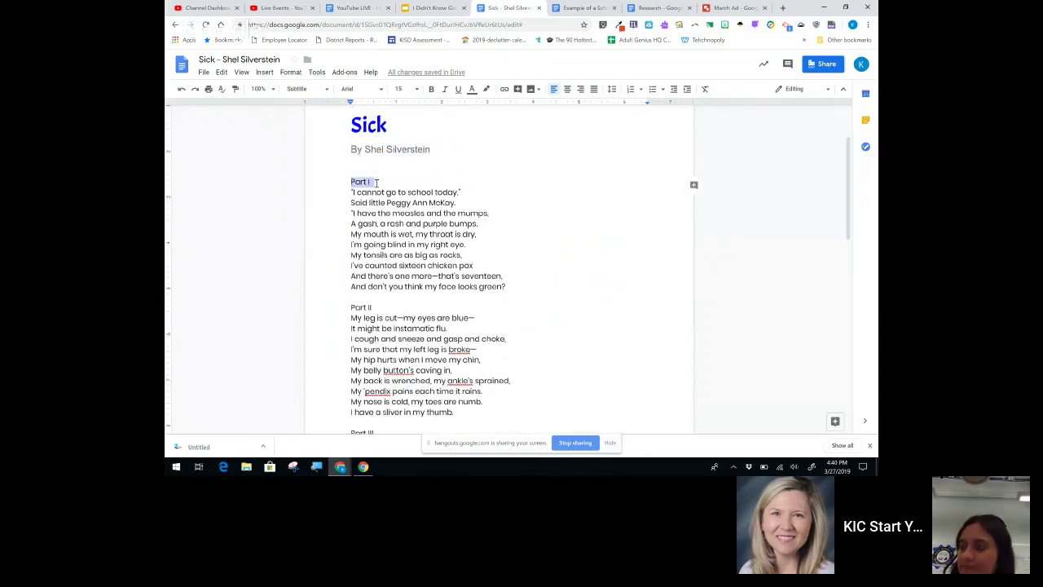
{"action": "left_click", "coordinate": [319, 89]}
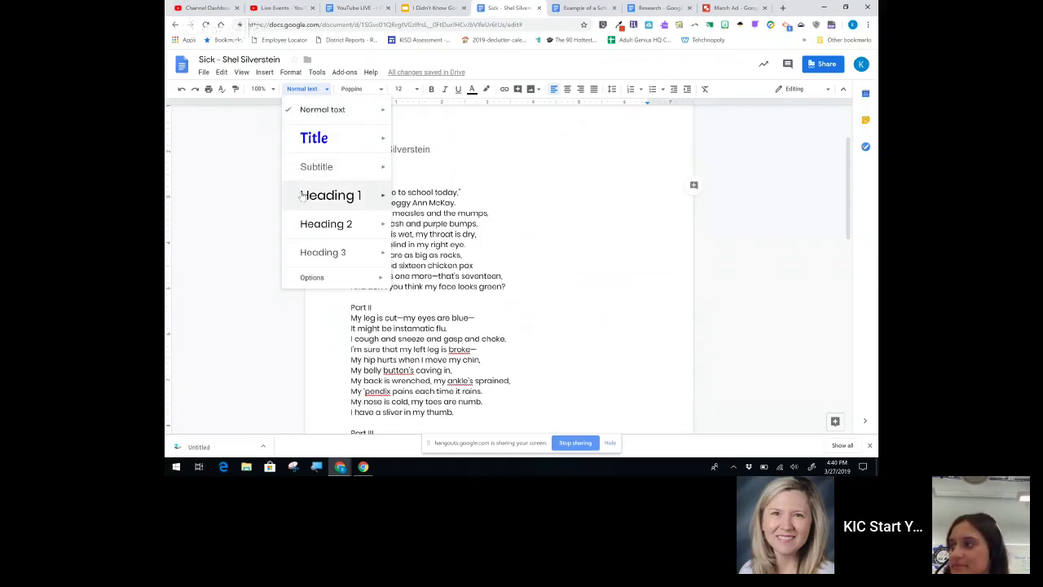
{"action": "left_click", "coordinate": [330, 195]}
{"action": "scroll", "coordinate": [513, 217], "scroll_direction": "down", "scroll_amount": 2}
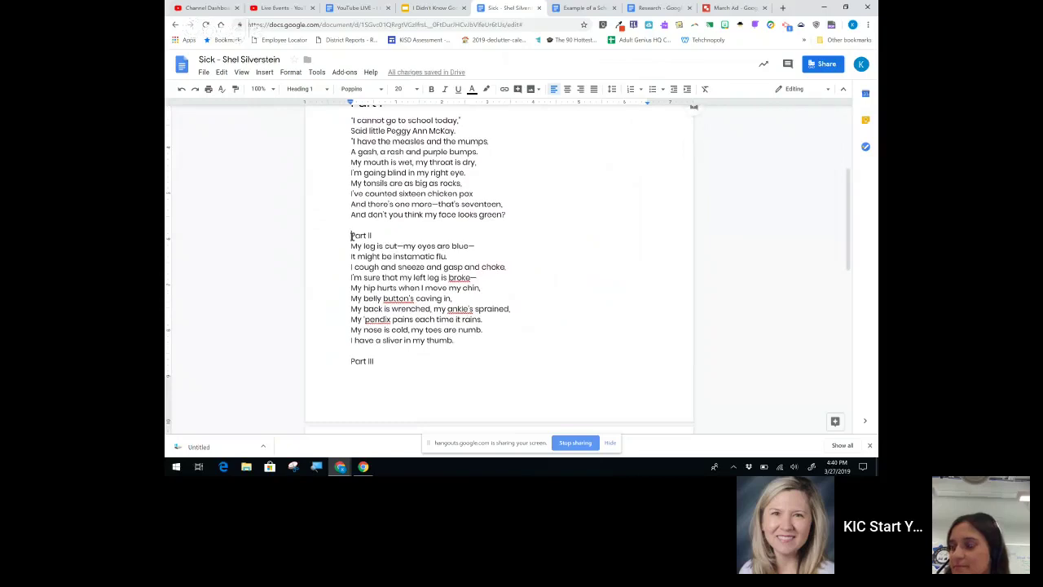
{"action": "left_click_drag", "start_coordinate": [351, 235], "coordinate": [373, 235]}
{"action": "left_click", "coordinate": [320, 90]}
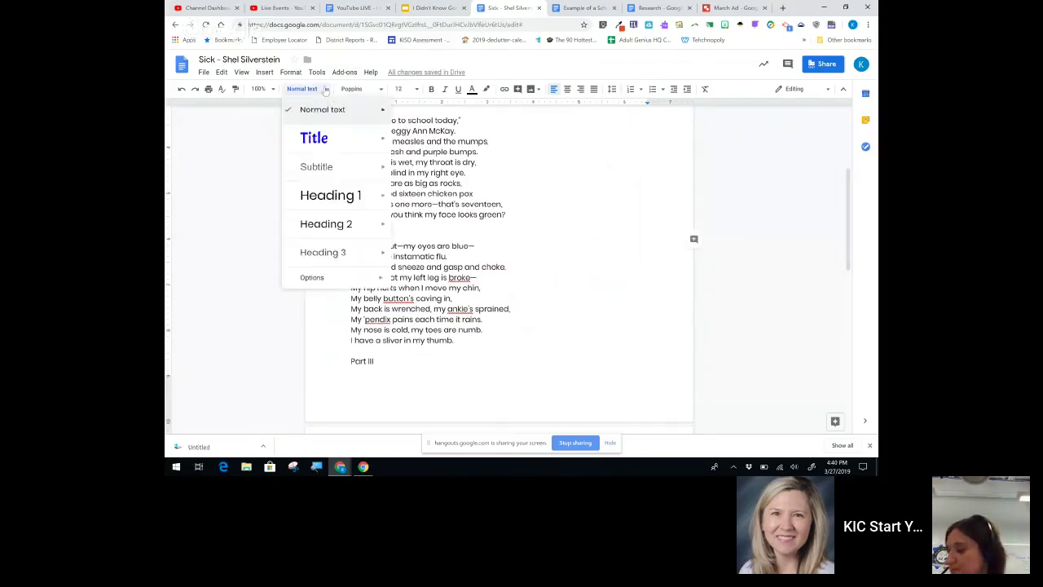
{"action": "left_click", "coordinate": [355, 196]}
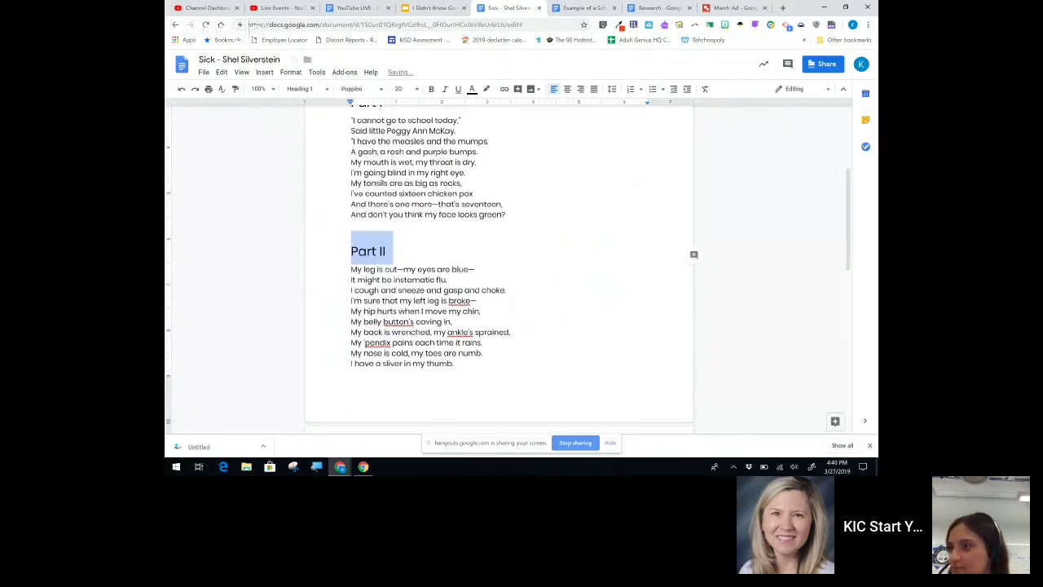
{"action": "scroll", "coordinate": [324, 191], "scroll_direction": "down", "scroll_amount": 4}
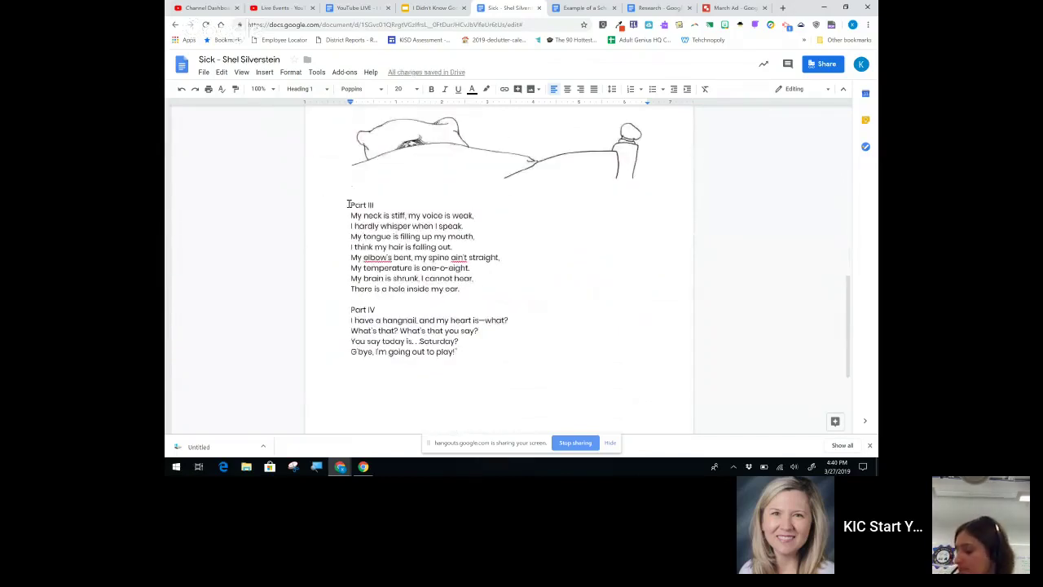
{"action": "left_click_drag", "start_coordinate": [351, 205], "coordinate": [375, 204]}
{"action": "left_click", "coordinate": [304, 88]}
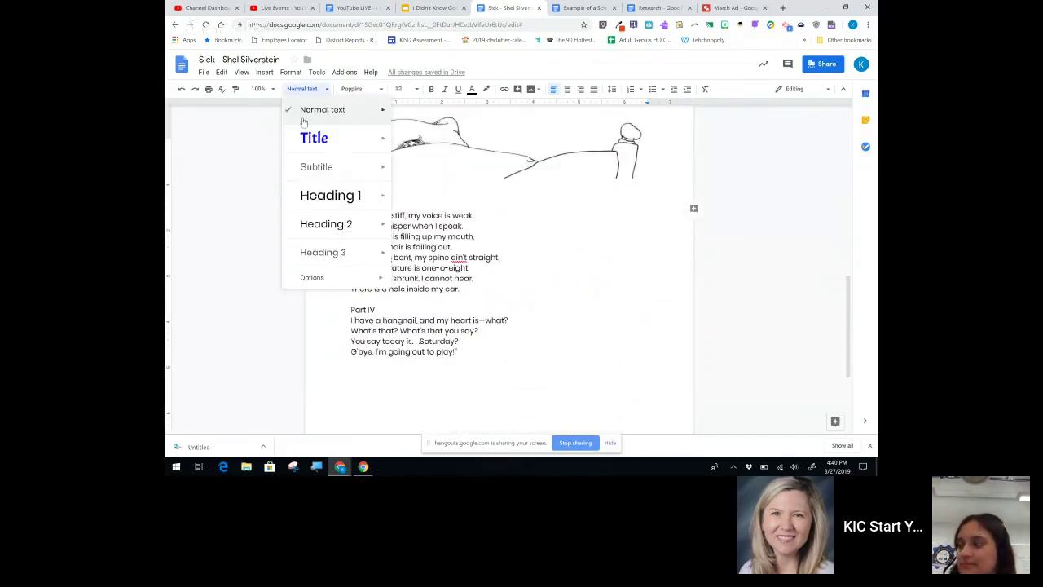
{"action": "left_click", "coordinate": [330, 195]}
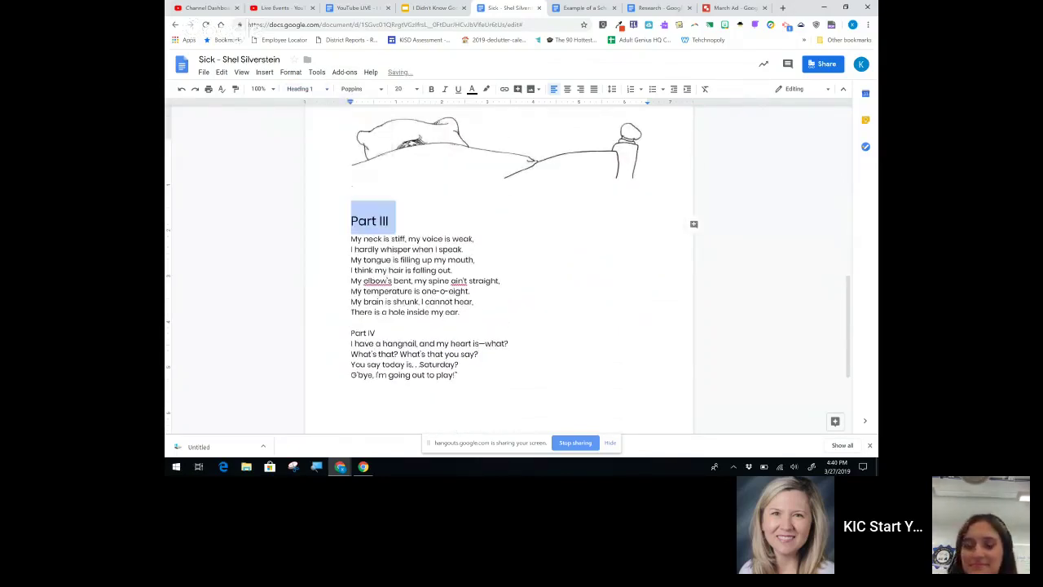
{"action": "scroll", "coordinate": [412, 131], "scroll_direction": "up", "scroll_amount": 10}
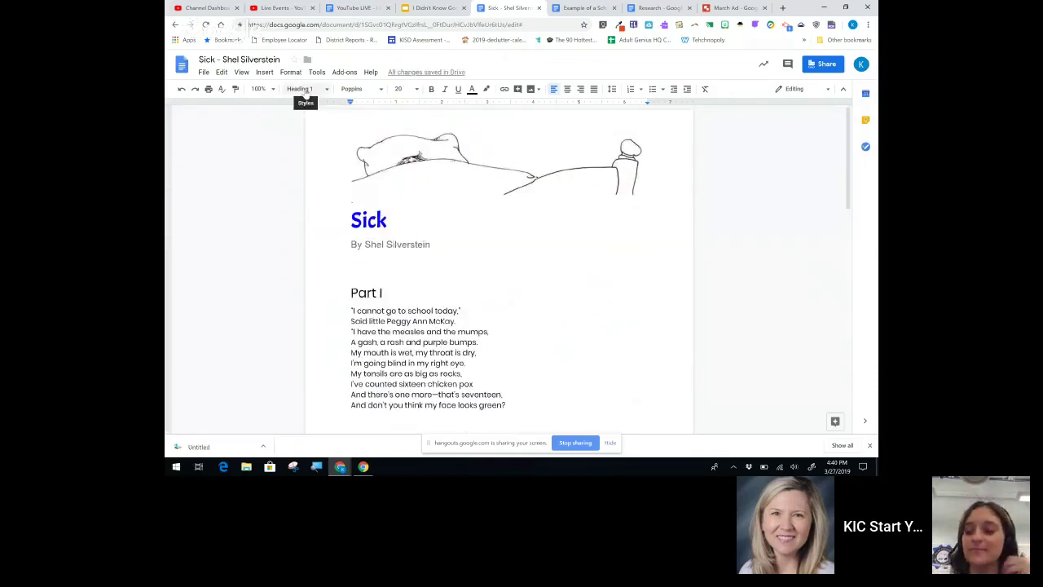
{"action": "left_click", "coordinate": [264, 73]}
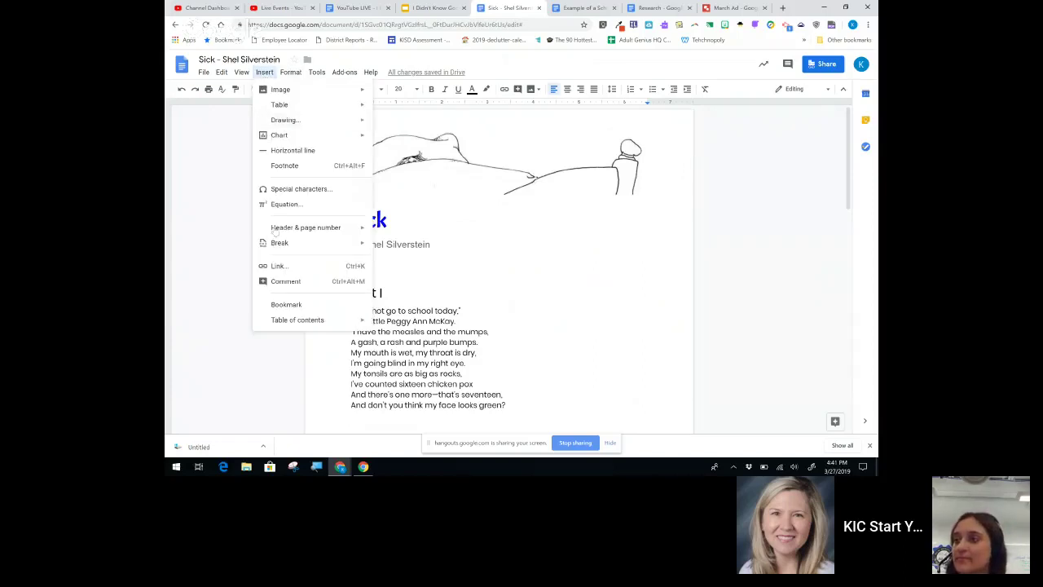
{"action": "mouse_move", "coordinate": [326, 320]}
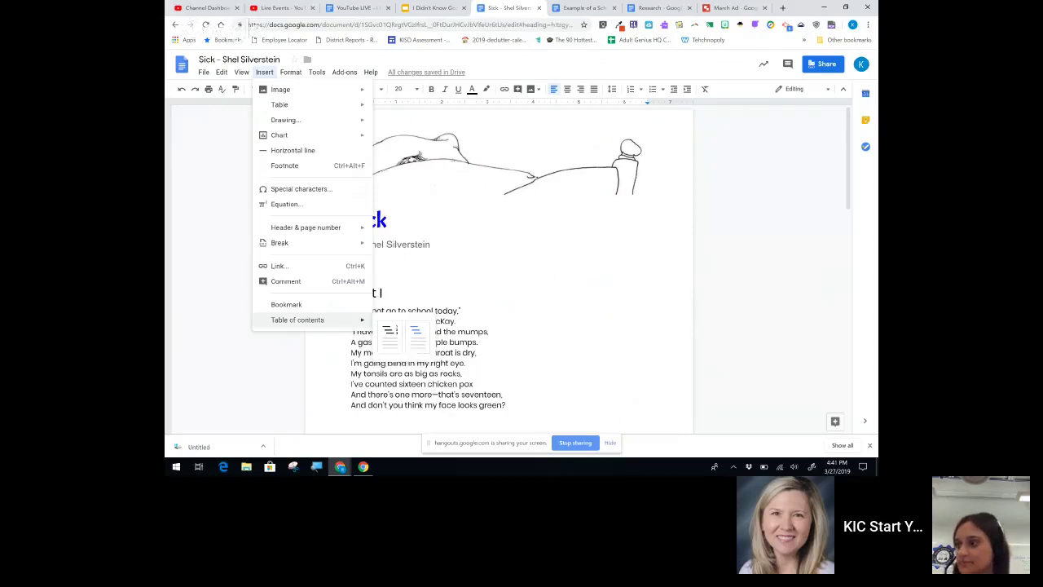
{"action": "left_click", "coordinate": [391, 266]}
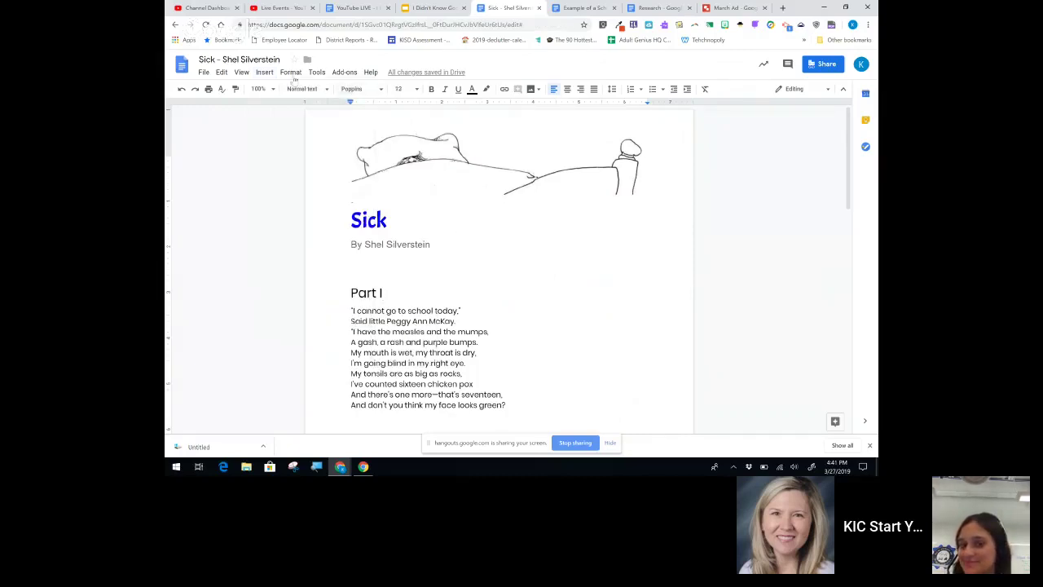
{"action": "left_click", "coordinate": [266, 74]}
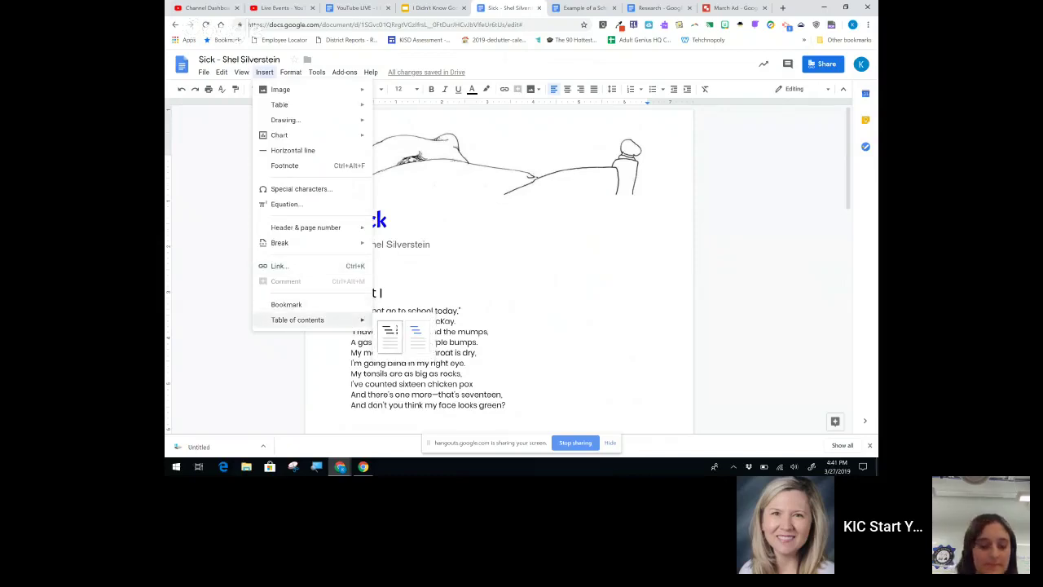
{"action": "left_click", "coordinate": [389, 331]}
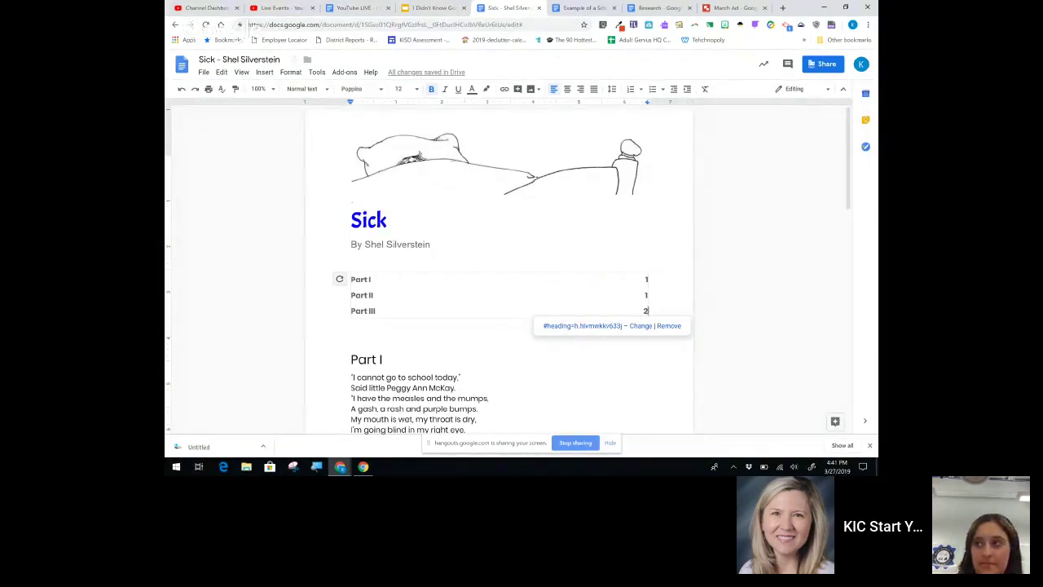
{"action": "left_click", "coordinate": [364, 310]}
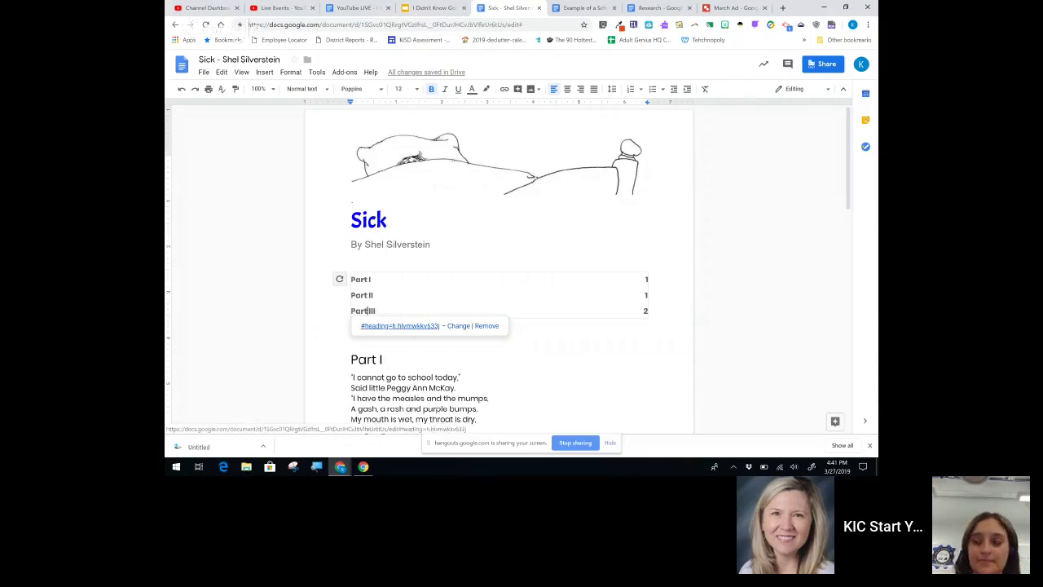
{"action": "left_click", "coordinate": [400, 326]}
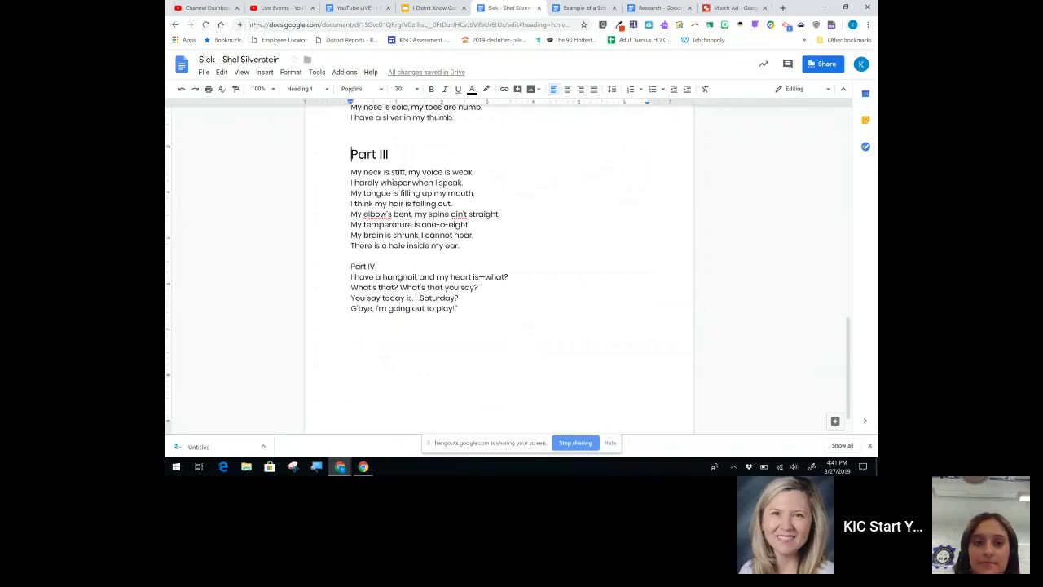
{"action": "scroll", "coordinate": [498, 269], "scroll_direction": "up", "scroll_amount": 15}
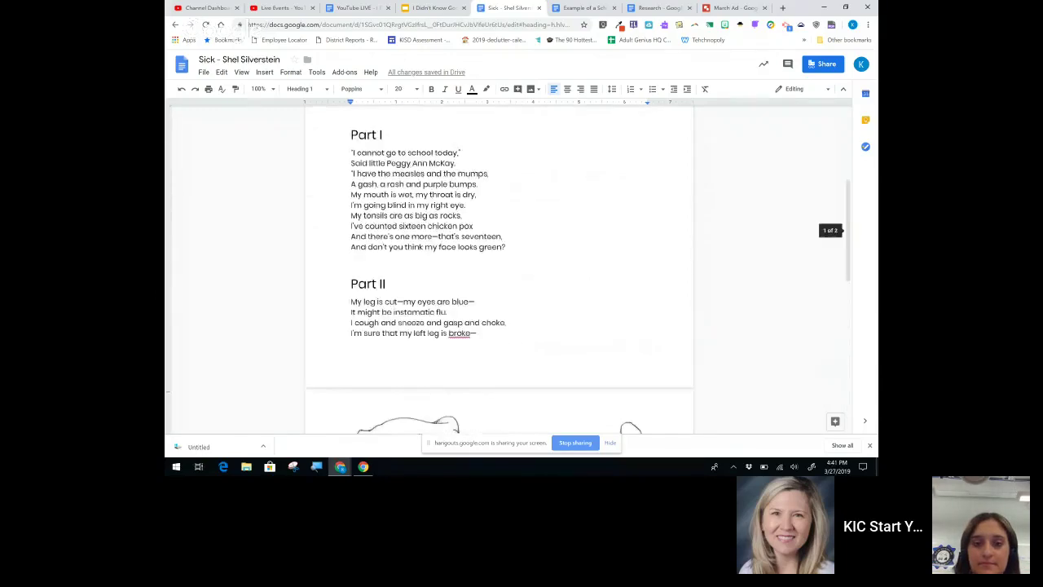
{"action": "scroll", "coordinate": [499, 269], "scroll_direction": "up", "scroll_amount": 2}
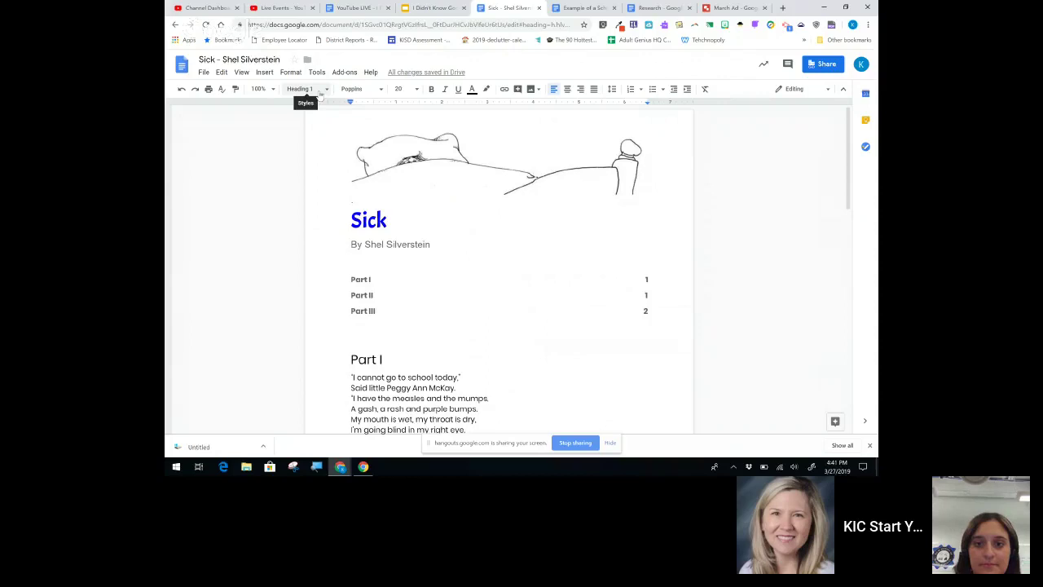
Step: Open the 'Example of a School's Monthly Digital Citizenship Themes' document and scroll through it
{"action": "left_click", "coordinate": [580, 8]}
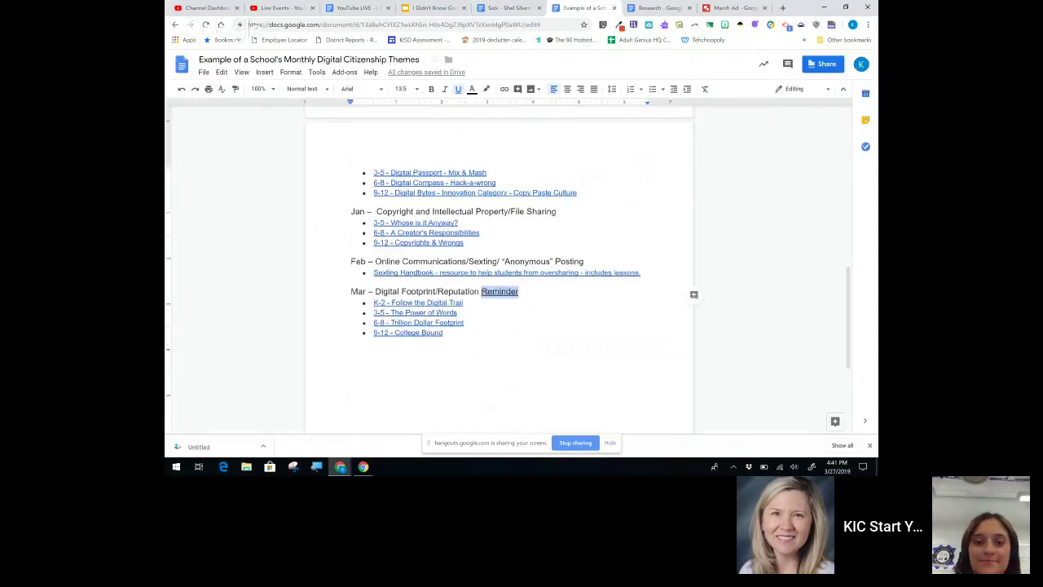
{"action": "scroll", "coordinate": [695, 293], "scroll_direction": "up", "scroll_amount": 3}
{"action": "scroll", "coordinate": [366, 175], "scroll_direction": "up", "scroll_amount": 10}
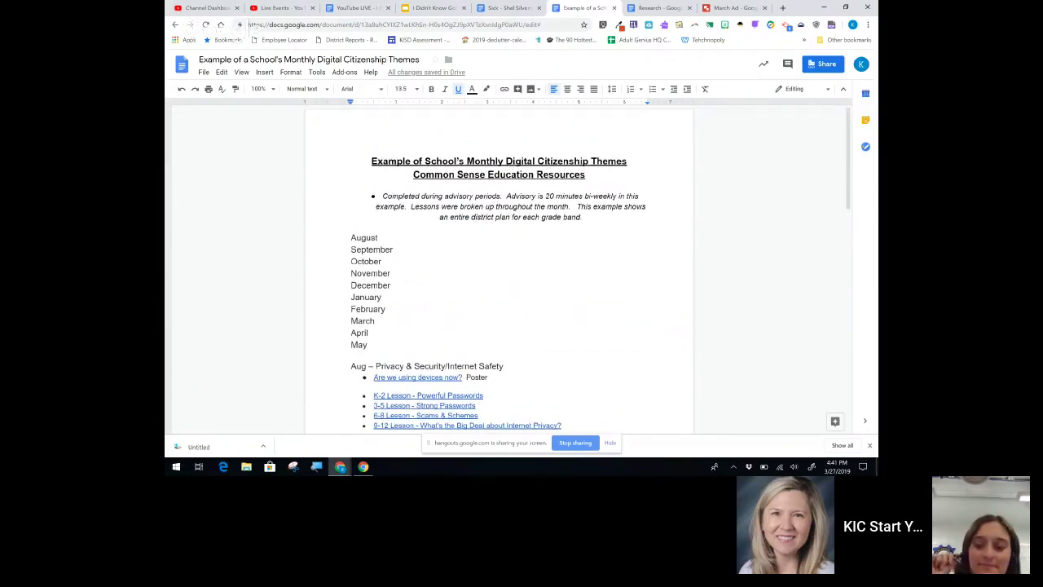
{"action": "scroll", "coordinate": [499, 269], "scroll_direction": "down", "scroll_amount": 8}
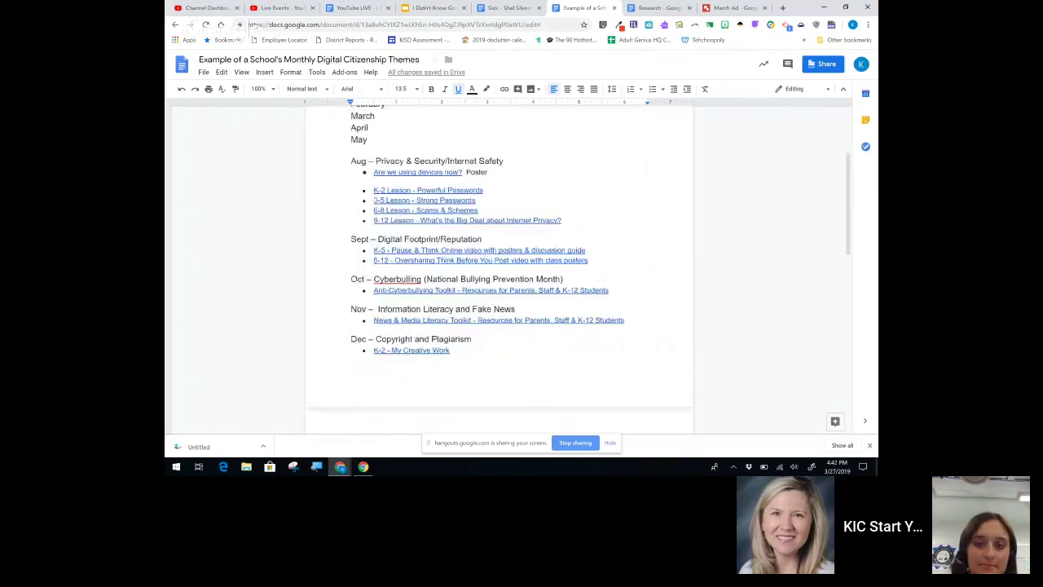
{"action": "scroll", "coordinate": [499, 269], "scroll_direction": "up", "scroll_amount": 3}
{"action": "scroll", "coordinate": [499, 269], "scroll_direction": "up", "scroll_amount": 5}
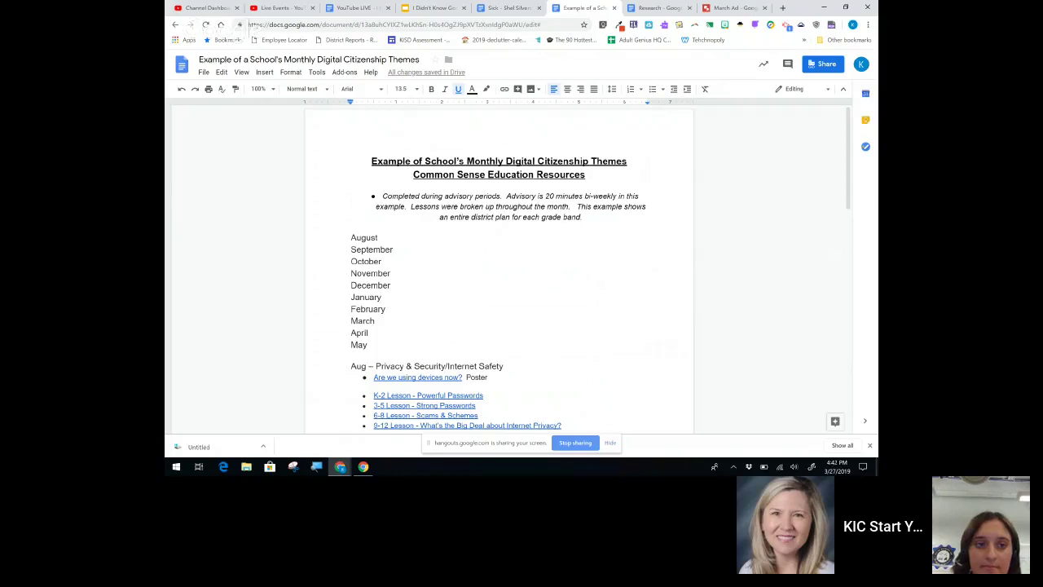
{"action": "scroll", "coordinate": [499, 269], "scroll_direction": "down", "scroll_amount": 1}
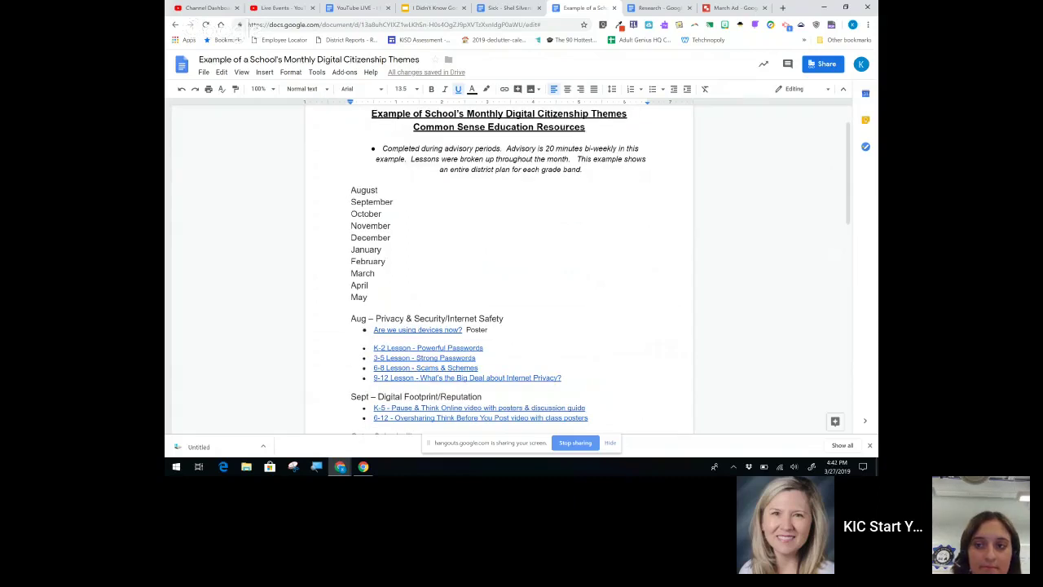
Step: Add a bookmark at the 'Aug' heading
{"action": "double_click", "coordinate": [359, 318]}
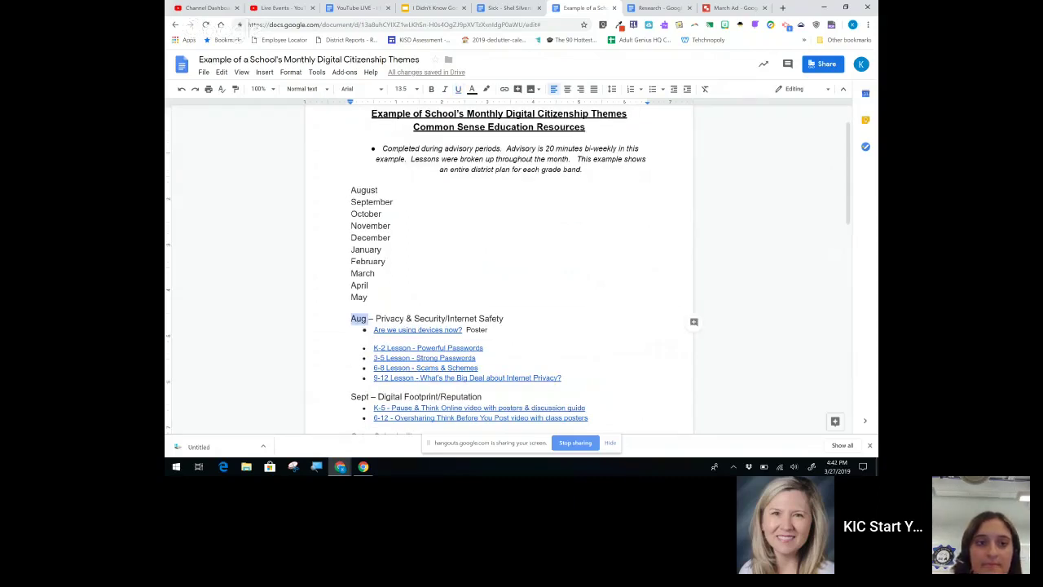
{"action": "left_click", "coordinate": [264, 73]}
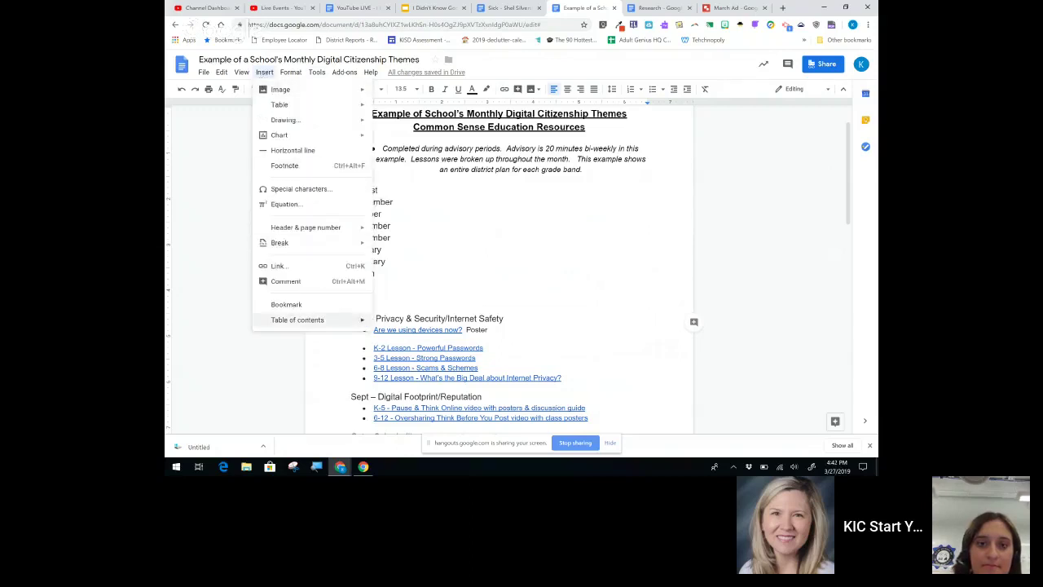
{"action": "left_click", "coordinate": [286, 304]}
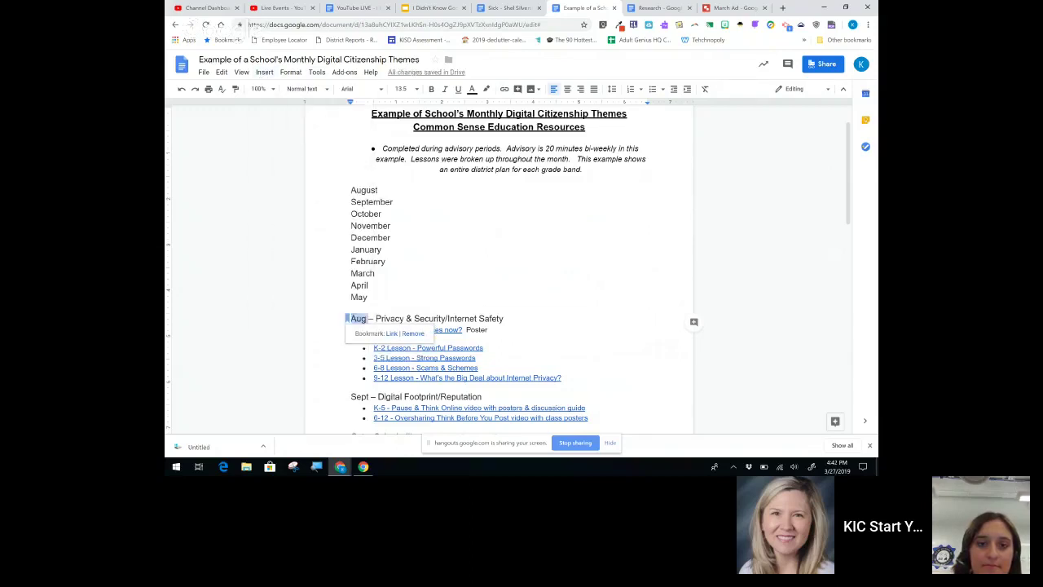
Step: Link the word 'August' in the month list to the Aug heading bookmark
{"action": "double_click", "coordinate": [366, 190]}
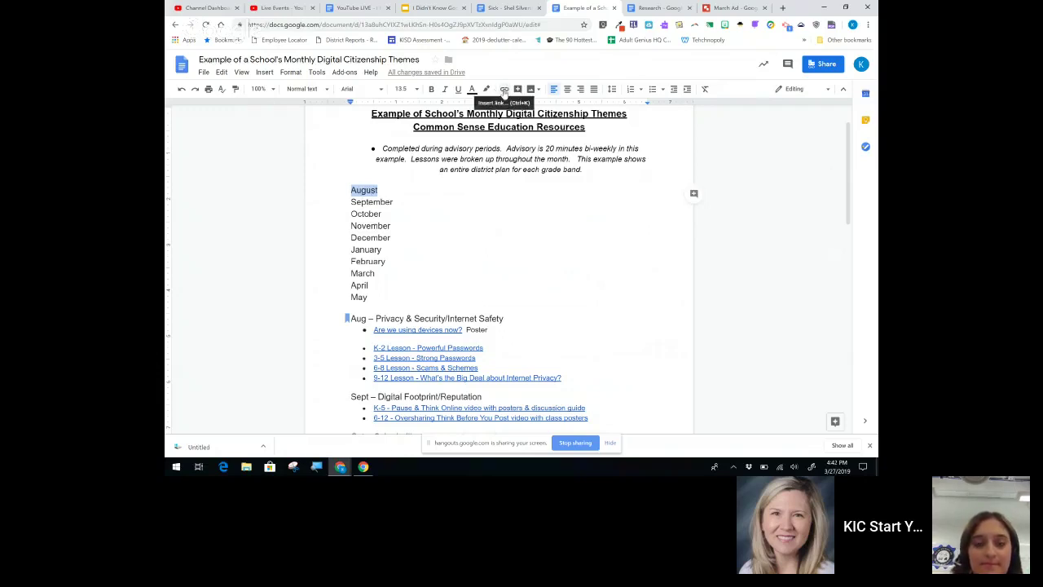
{"action": "left_click", "coordinate": [505, 89]}
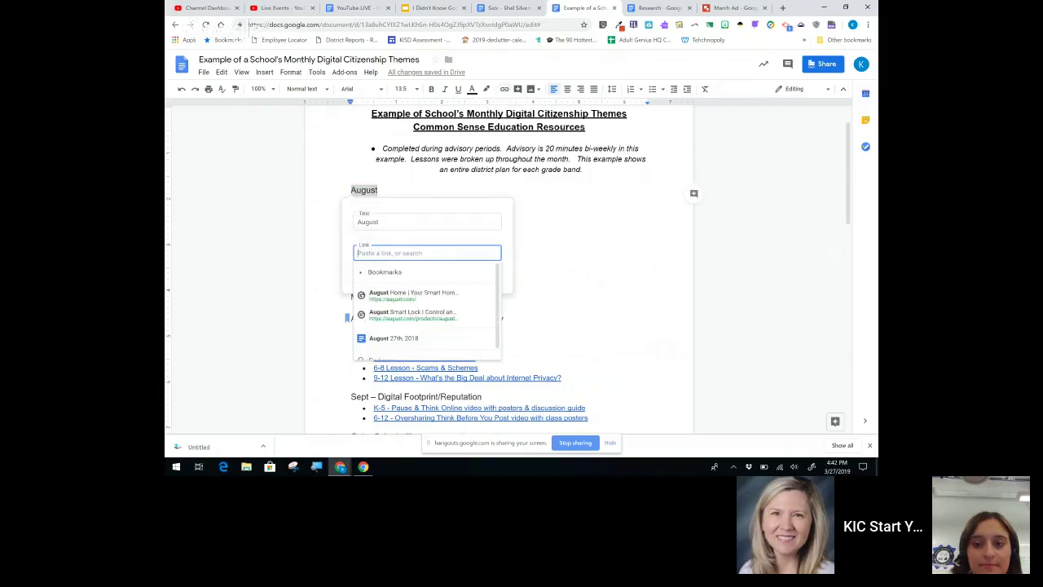
{"action": "key", "text": "Down"}
{"action": "key", "text": "Up"}
{"action": "key", "text": "Up"}
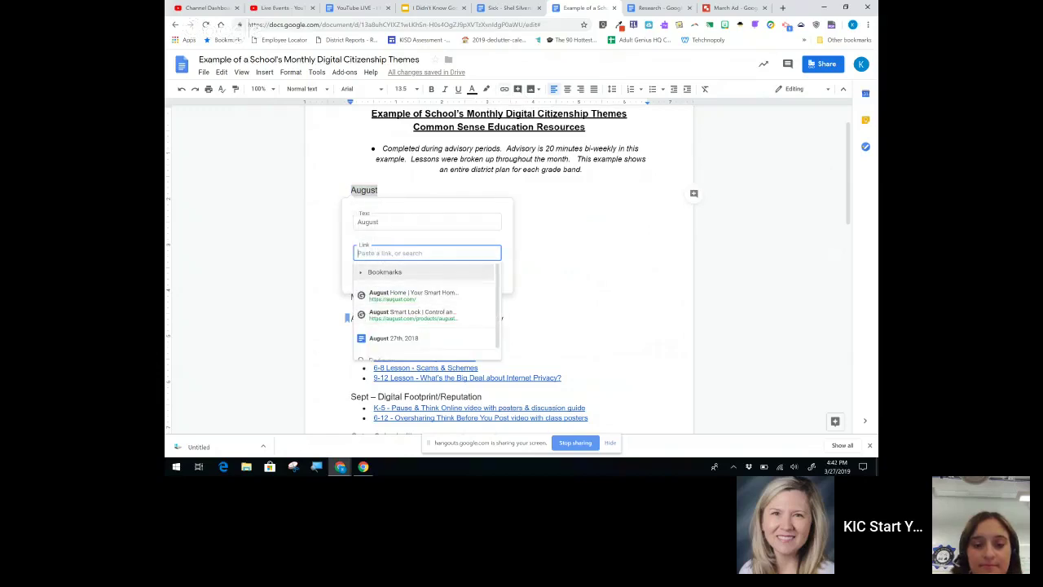
{"action": "key", "text": "Return"}
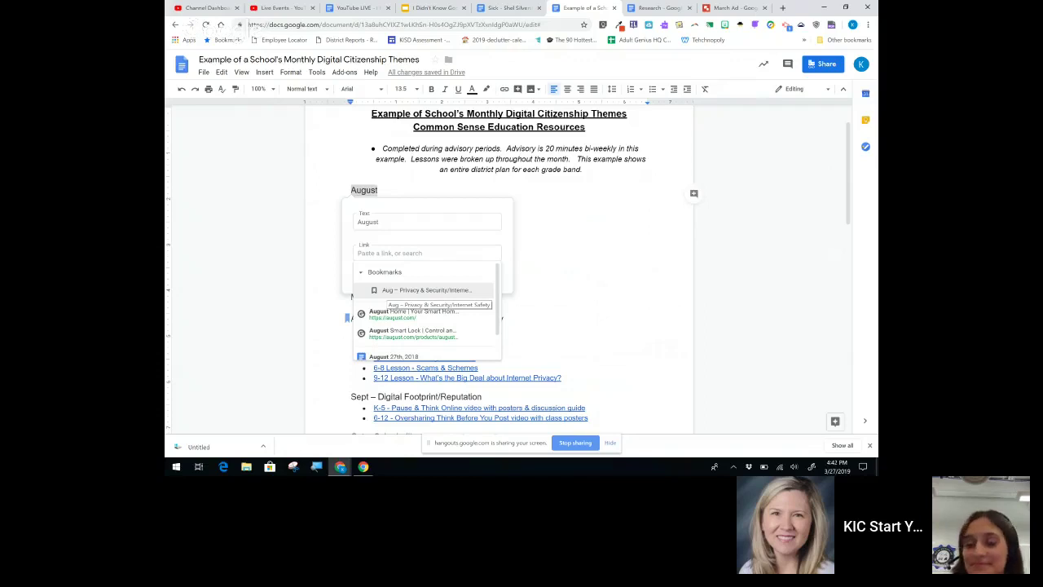
{"action": "key", "text": "Return"}
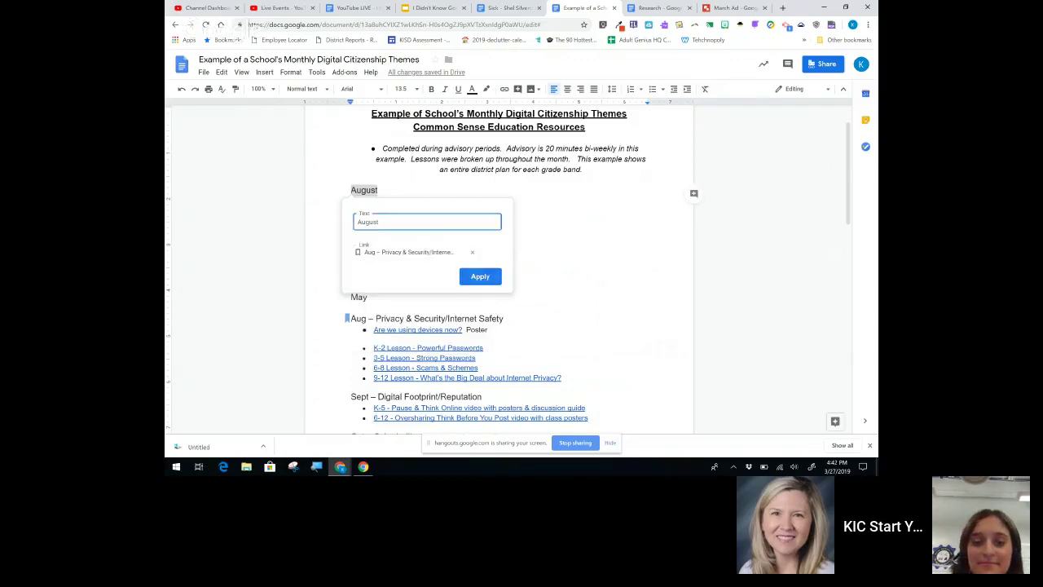
{"action": "key", "text": "Return"}
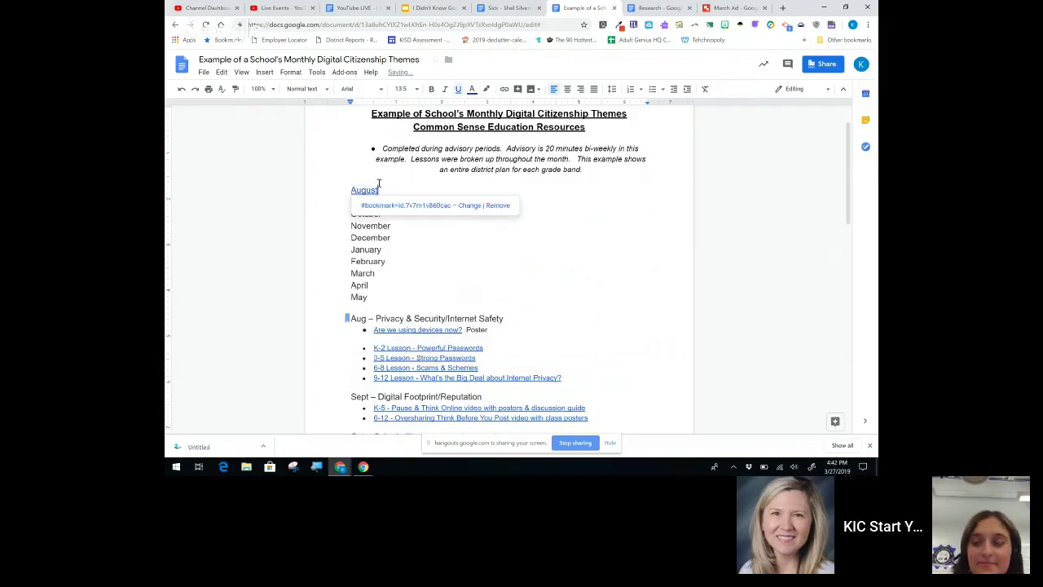
{"action": "left_click", "coordinate": [383, 214]}
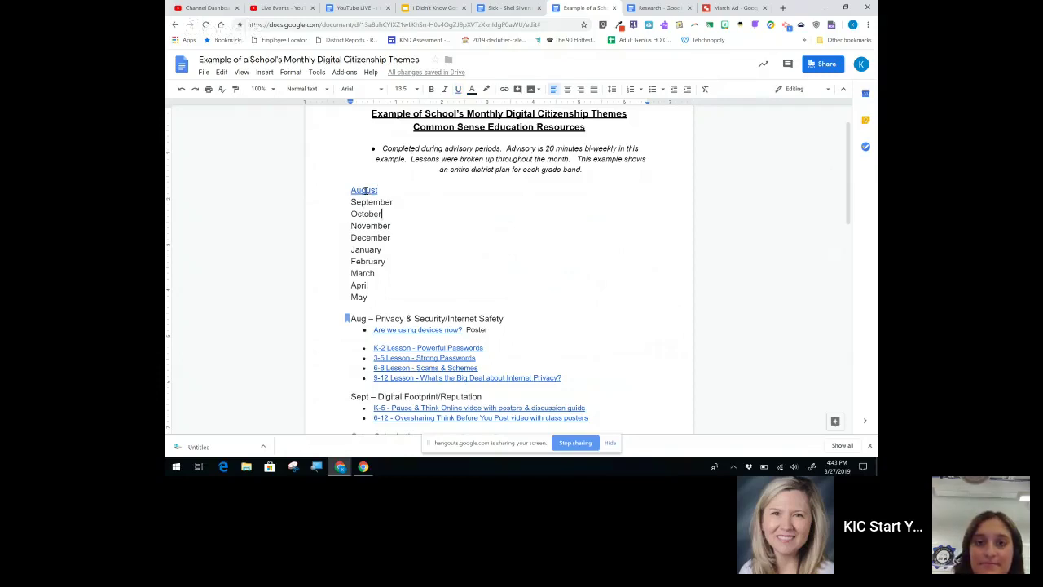
Step: Follow the August link to confirm it jumps to the Aug section
{"action": "left_click", "coordinate": [366, 190]}
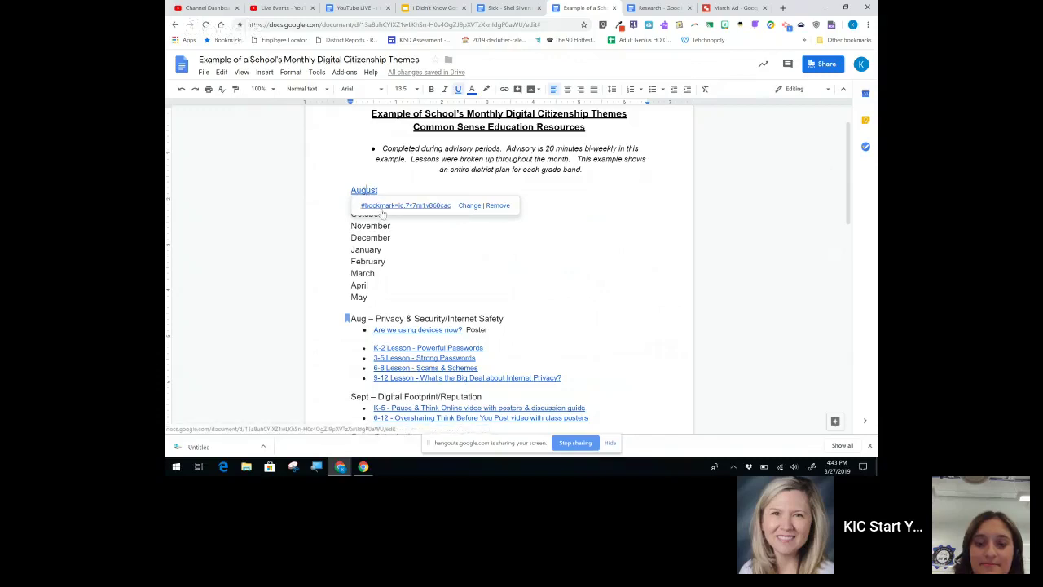
{"action": "left_click", "coordinate": [382, 209]}
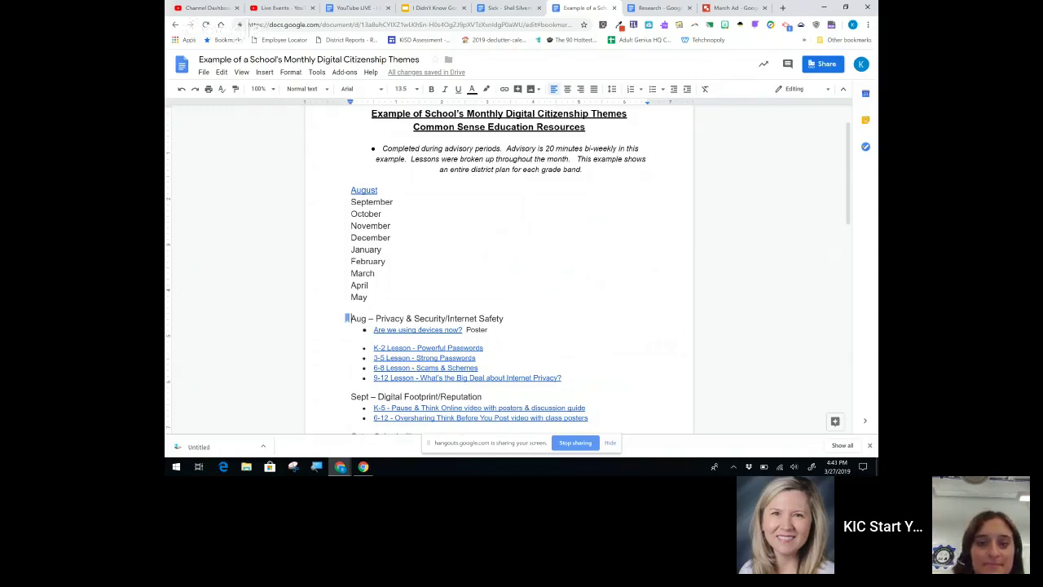
{"action": "scroll", "coordinate": [499, 269], "scroll_direction": "up", "scroll_amount": 1}
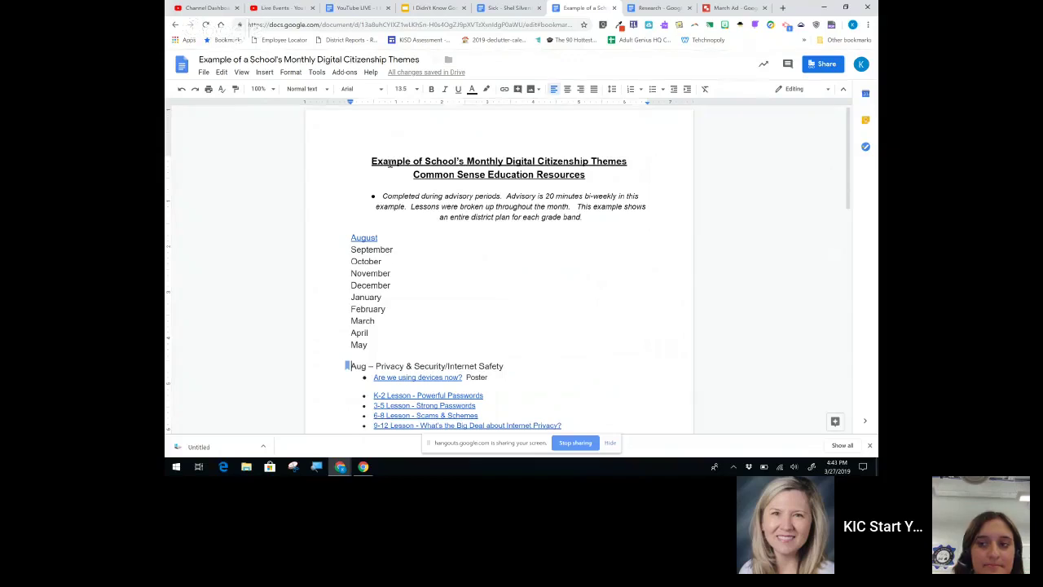
Step: Copy the title's bold, underlined formatting onto the 'Privacy & Security/Internet Safety' heading with Paint format
{"action": "double_click", "coordinate": [390, 163]}
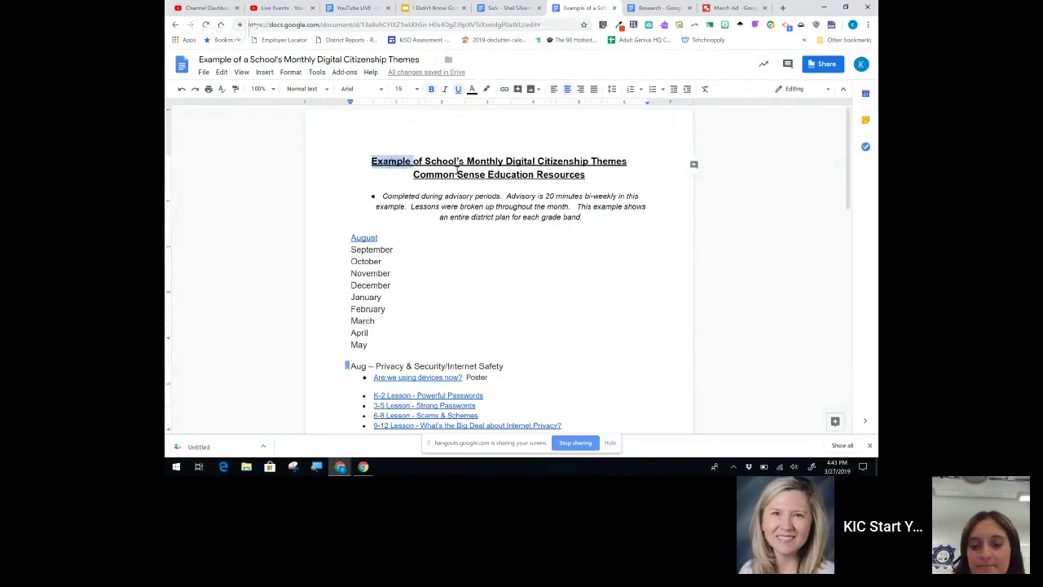
{"action": "left_click", "coordinate": [236, 91]}
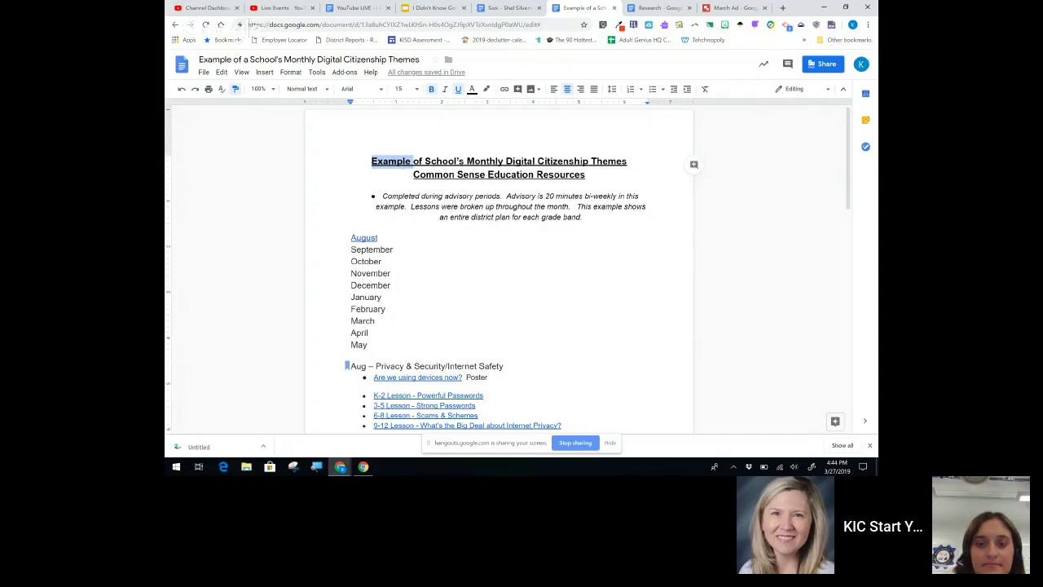
{"action": "scroll", "coordinate": [499, 269], "scroll_direction": "down", "scroll_amount": 1}
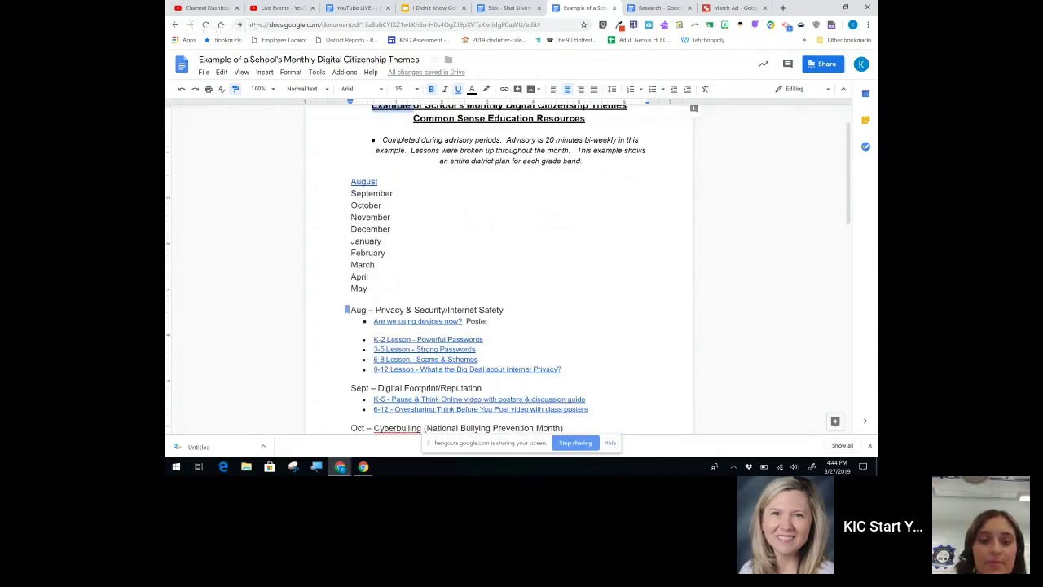
{"action": "scroll", "coordinate": [498, 269], "scroll_direction": "down", "scroll_amount": 1}
{"action": "left_click_drag", "start_coordinate": [376, 270], "coordinate": [503, 271]}
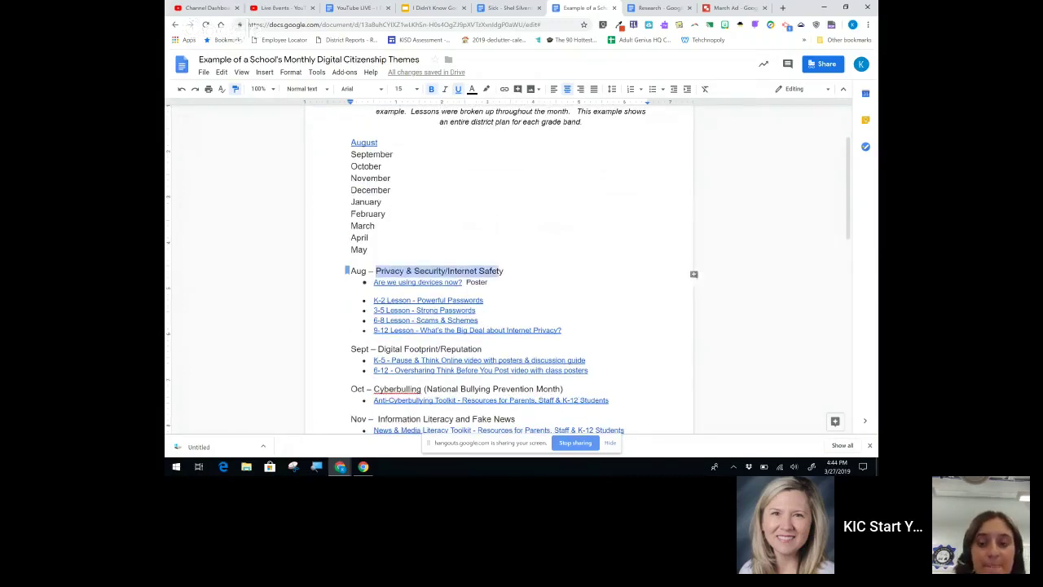
{"action": "key", "text": "ctrl+b"}
{"action": "key", "text": "ctrl+u"}
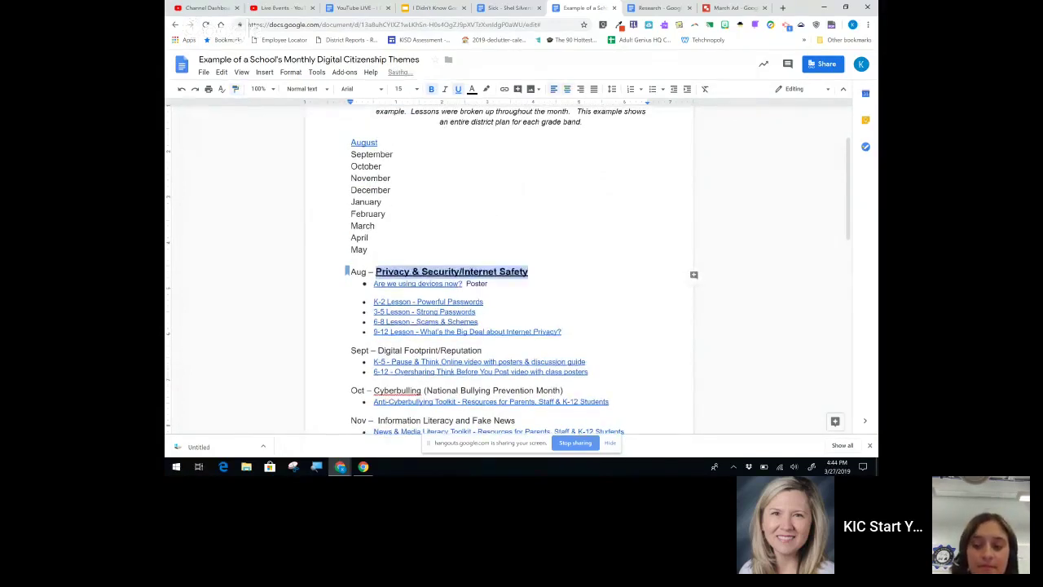
{"action": "scroll", "coordinate": [499, 269], "scroll_direction": "up", "scroll_amount": 2}
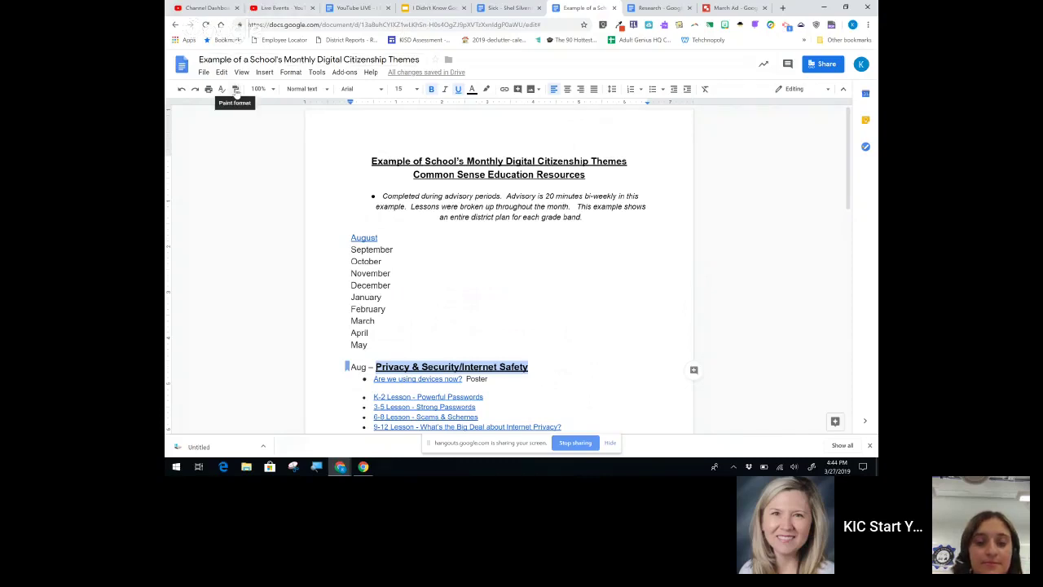
{"action": "scroll", "coordinate": [499, 285], "scroll_direction": "down", "scroll_amount": 1}
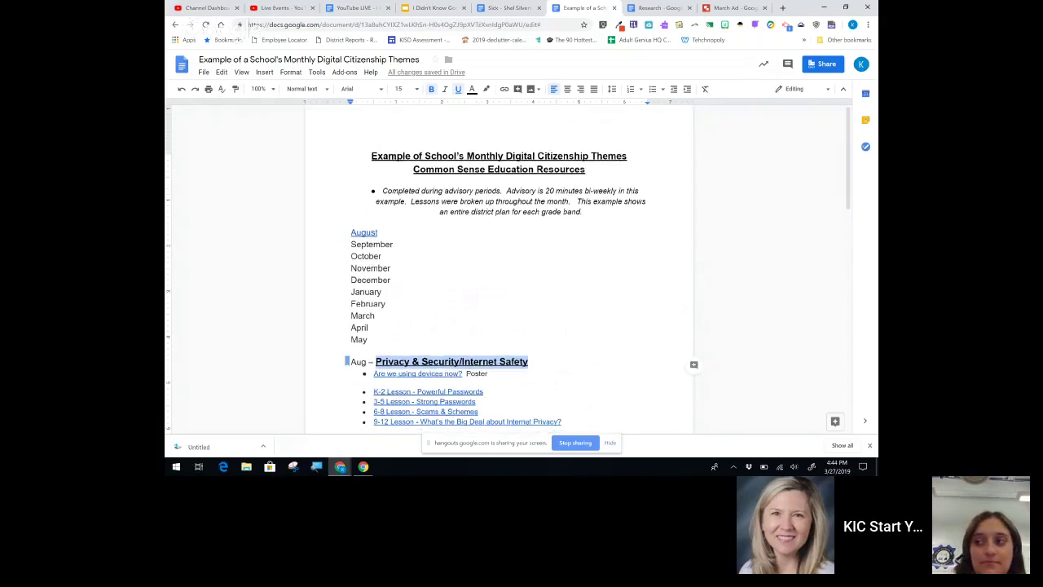
{"action": "scroll", "coordinate": [499, 269], "scroll_direction": "down", "scroll_amount": 10}
{"action": "scroll", "coordinate": [499, 269], "scroll_direction": "up", "scroll_amount": 2}
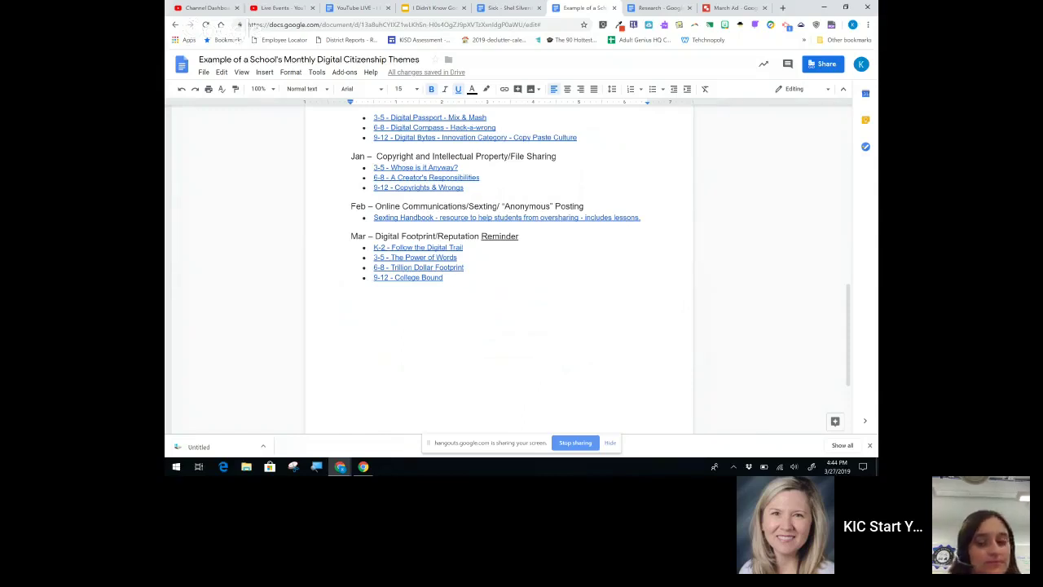
Step: Select the College Bound (9-12) lesson title and description, then place the cursor below the March links
{"action": "left_click", "coordinate": [408, 277]}
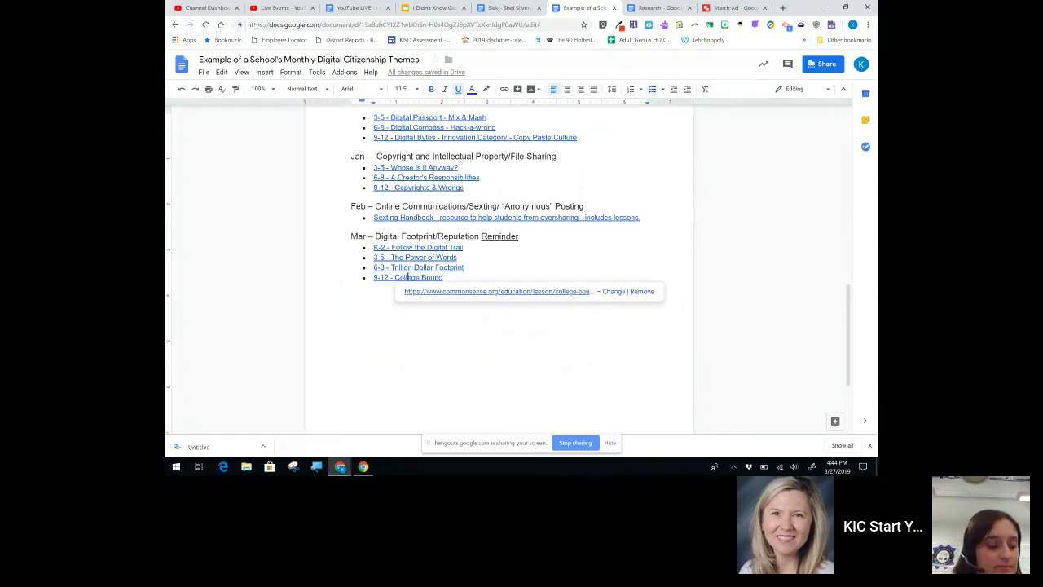
{"action": "left_click", "coordinate": [473, 292]}
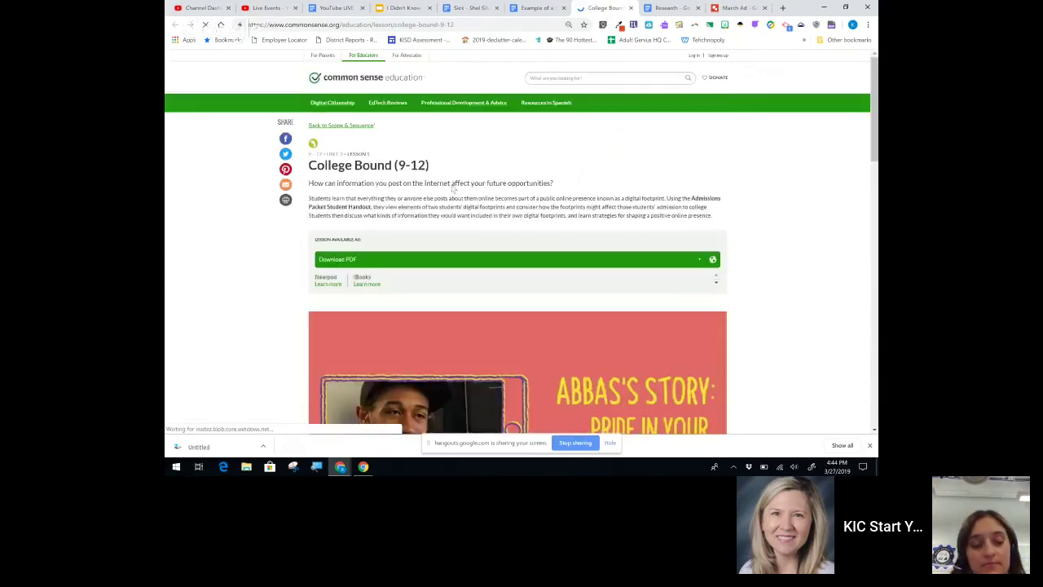
{"action": "left_click_drag", "start_coordinate": [308, 163], "coordinate": [712, 216]}
{"action": "key", "text": "ctrl+c"}
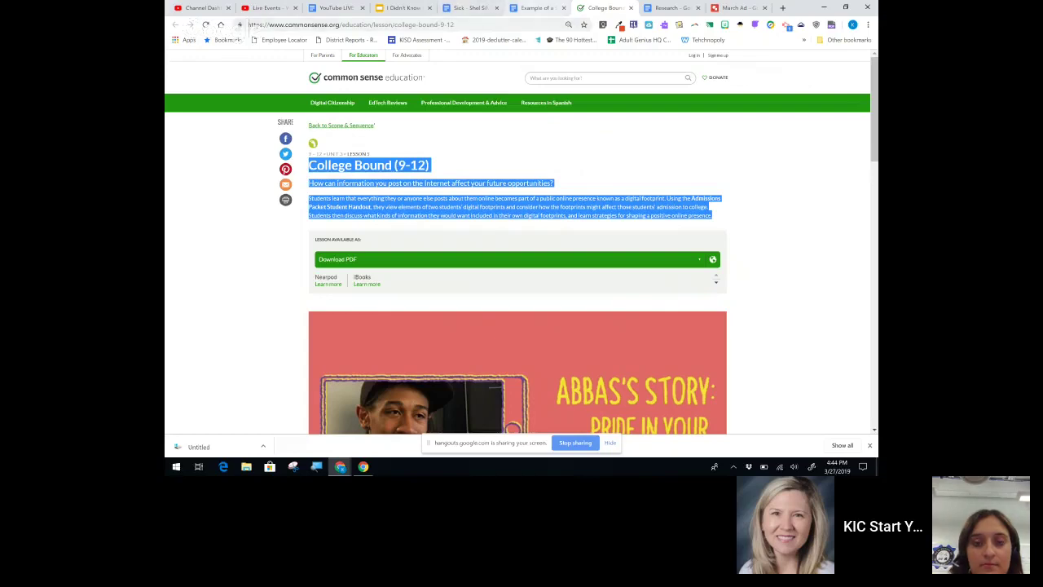
{"action": "left_click", "coordinate": [537, 7]}
{"action": "left_click", "coordinate": [352, 297]}
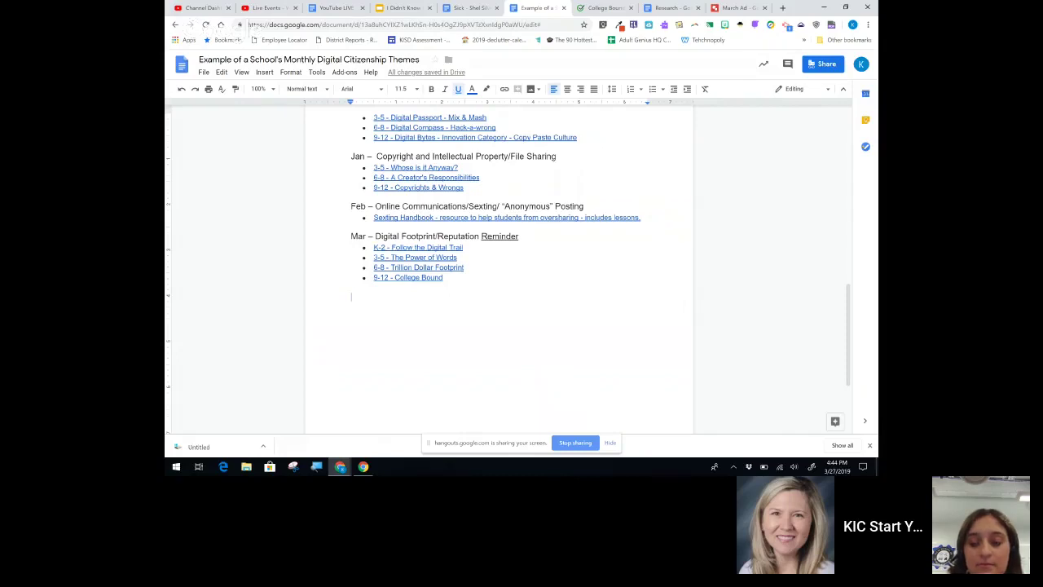
Step: Paste the College Bound lesson text on a new line, then add a copy with Paste without formatting
{"action": "key", "text": "Return"}
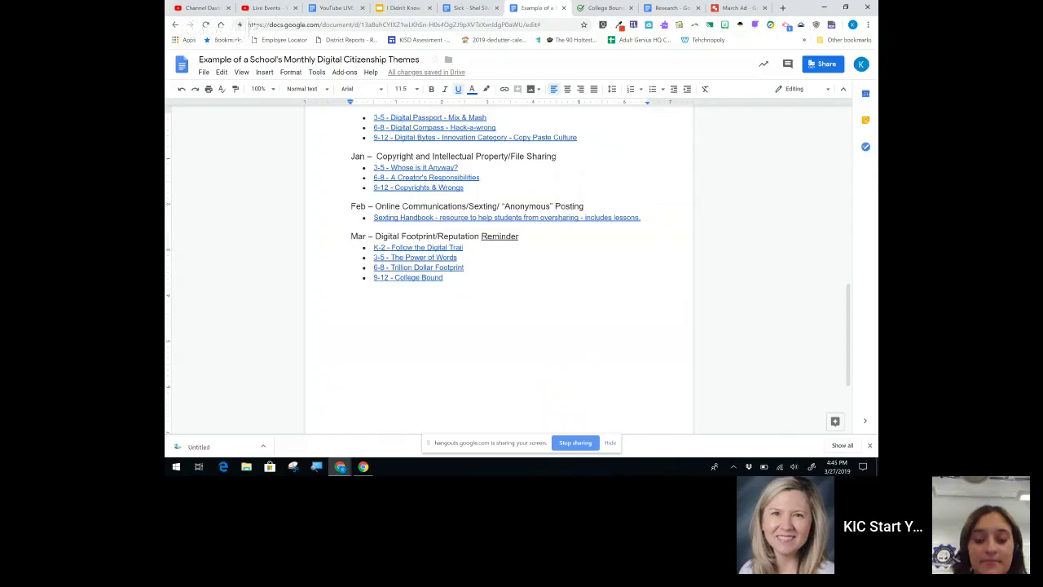
{"action": "key", "text": "ctrl+v"}
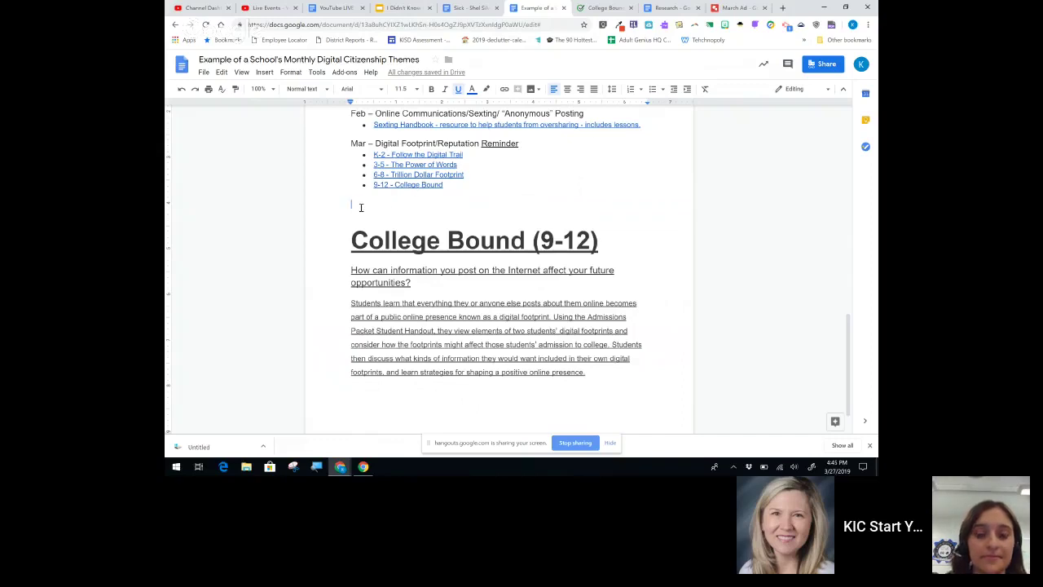
{"action": "right_click", "coordinate": [359, 205]}
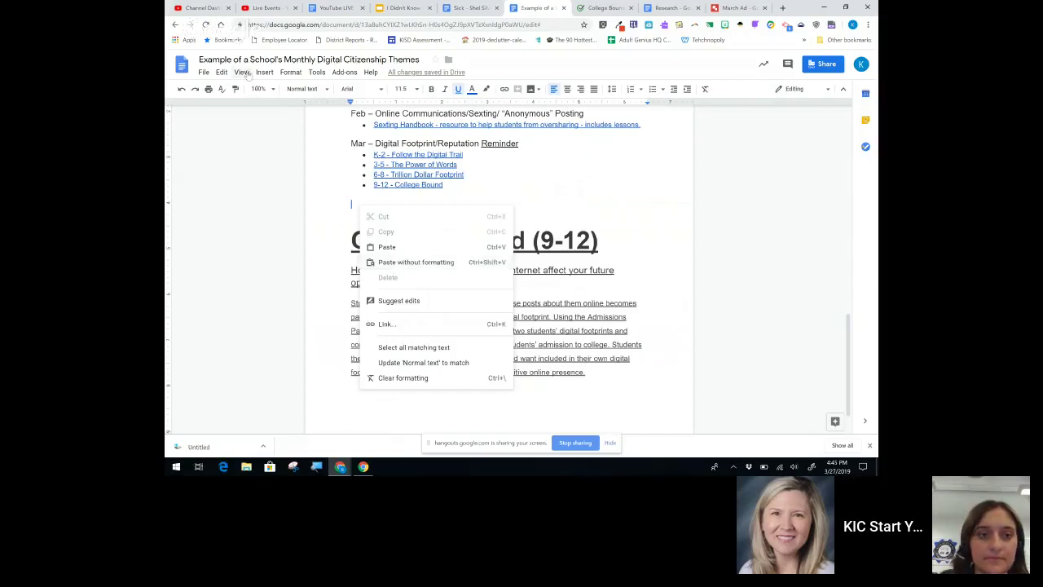
{"action": "left_click", "coordinate": [223, 74]}
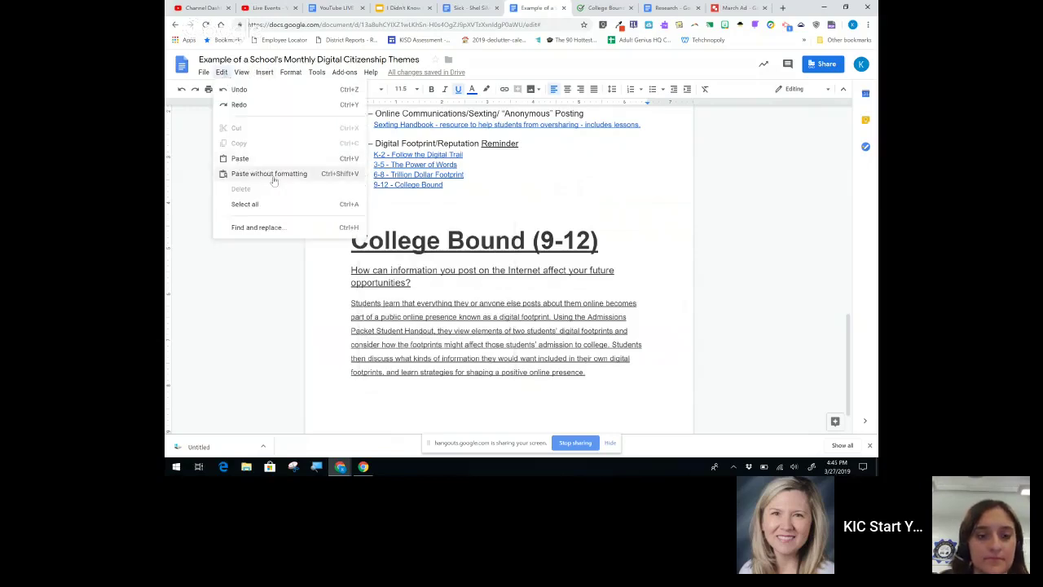
{"action": "left_click", "coordinate": [269, 174]}
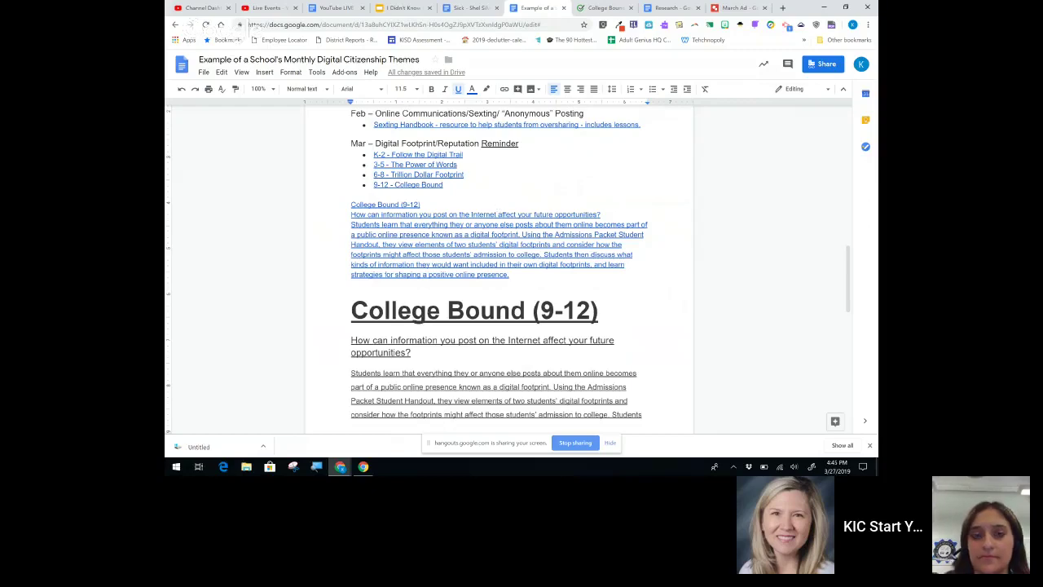
{"action": "scroll", "coordinate": [499, 270], "scroll_direction": "down", "scroll_amount": 4}
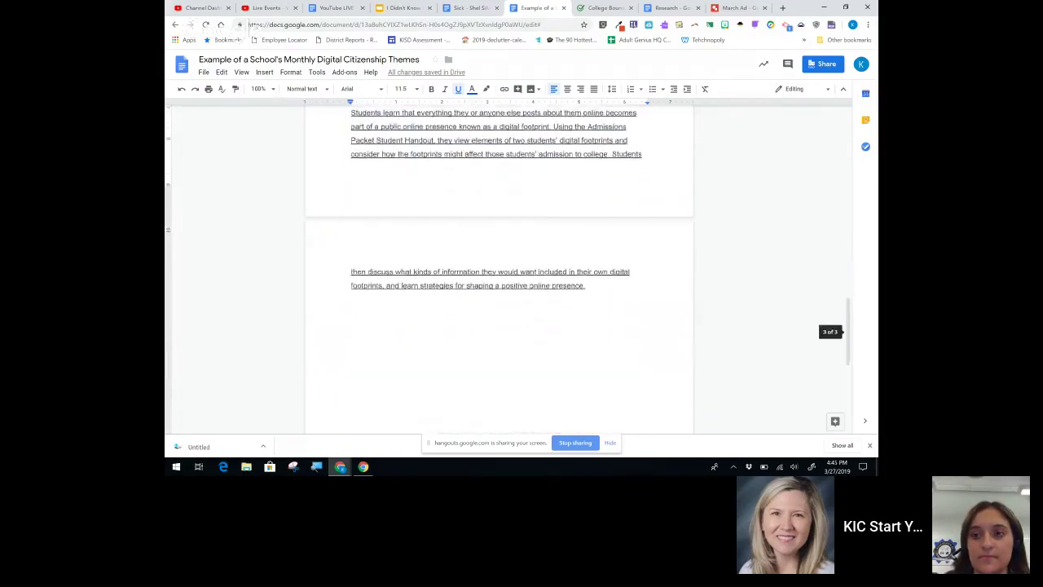
{"action": "scroll", "coordinate": [500, 270], "scroll_direction": "up", "scroll_amount": 10}
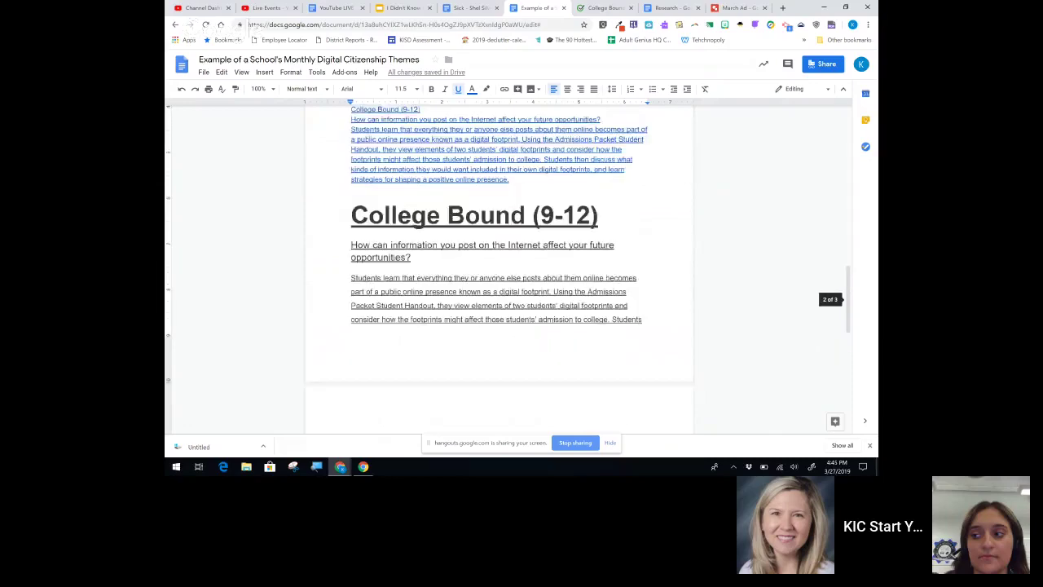
{"action": "scroll", "coordinate": [499, 270], "scroll_direction": "up", "scroll_amount": 10}
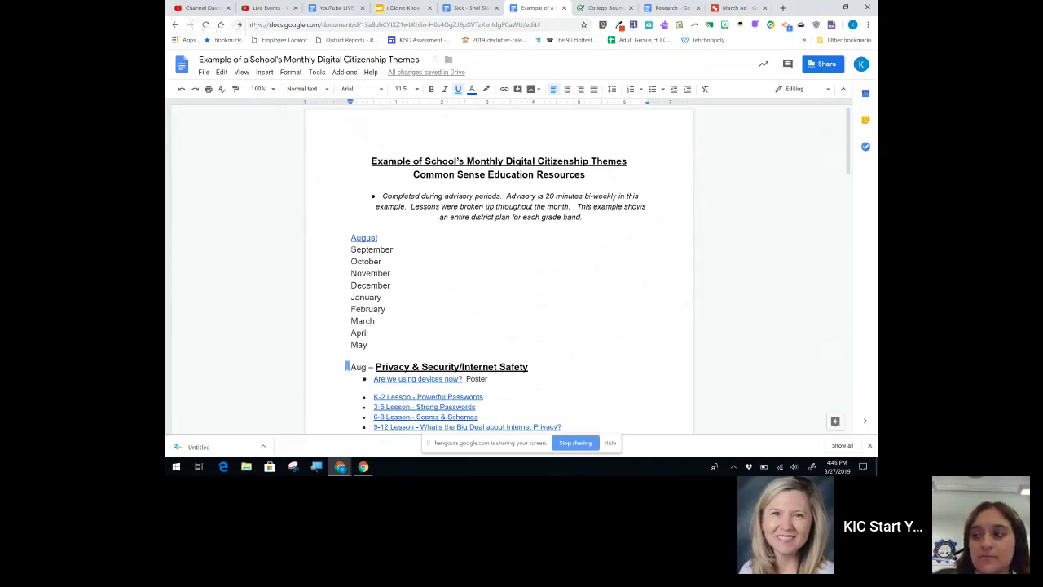
Step: Enlarge the title word 'Example' to 28 pt
{"action": "double_click", "coordinate": [388, 160]}
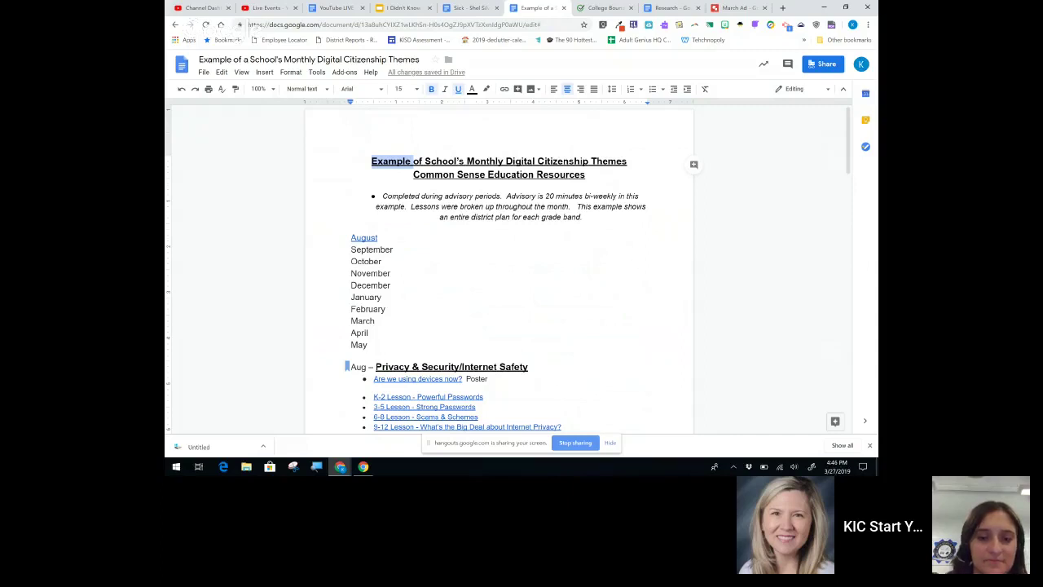
{"action": "key", "text": "ctrl+shift+period"}
{"action": "key", "text": "ctrl+shift+period"}
{"action": "key", "text": "ctrl+shift+period"}
{"action": "key", "text": "ctrl+shift+period"}
{"action": "key", "text": "ctrl+shift+period"}
{"action": "key", "text": "ctrl+shift+period"}
{"action": "key", "text": "ctrl+shift+period"}
{"action": "key", "text": "ctrl+shift+period"}
{"action": "key", "text": "ctrl+shift+period"}
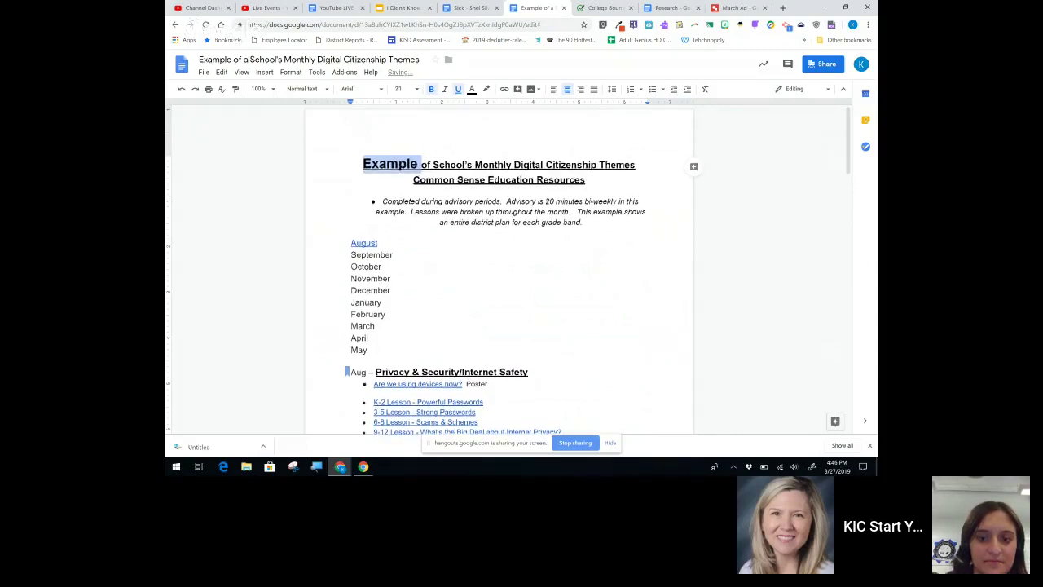
{"action": "key", "text": "ctrl+shift+period"}
{"action": "key", "text": "ctrl+shift+period"}
{"action": "key", "text": "ctrl+shift+period"}
{"action": "key", "text": "ctrl+shift+period"}
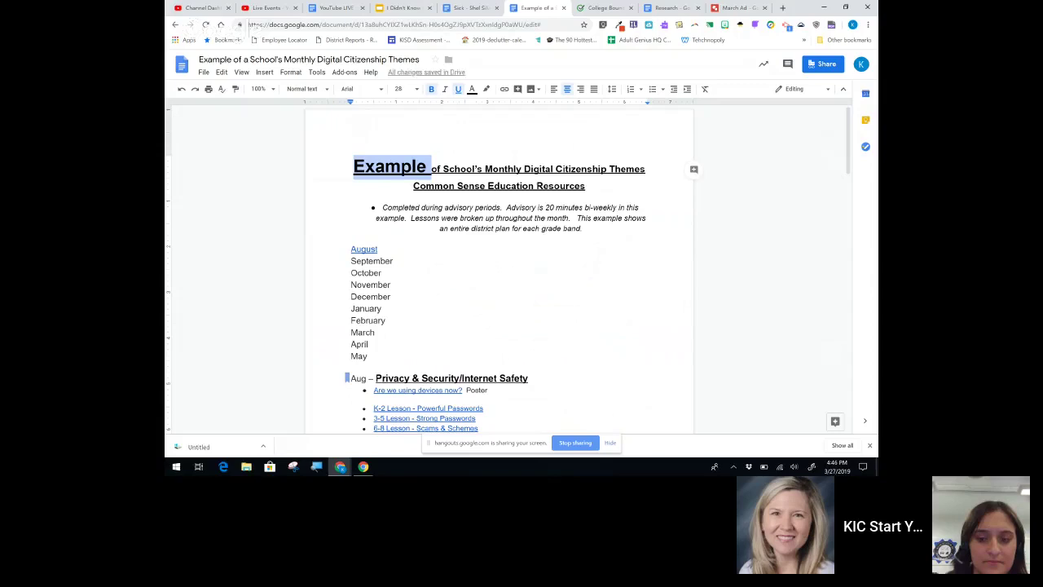
Step: Shrink the title word 'Resources' to 5 pt
{"action": "double_click", "coordinate": [564, 187]}
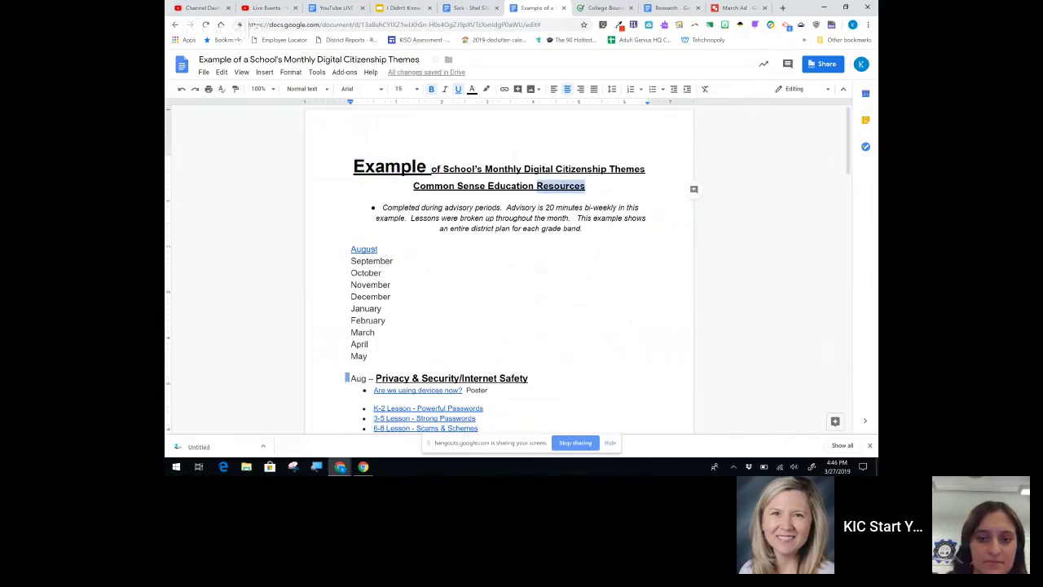
{"action": "key", "text": "ctrl+shift+comma"}
{"action": "key", "text": "ctrl+shift+comma"}
{"action": "key", "text": "ctrl+shift+comma"}
{"action": "key", "text": "ctrl+shift+comma"}
{"action": "key", "text": "ctrl+shift+comma"}
{"action": "key", "text": "ctrl+shift+comma"}
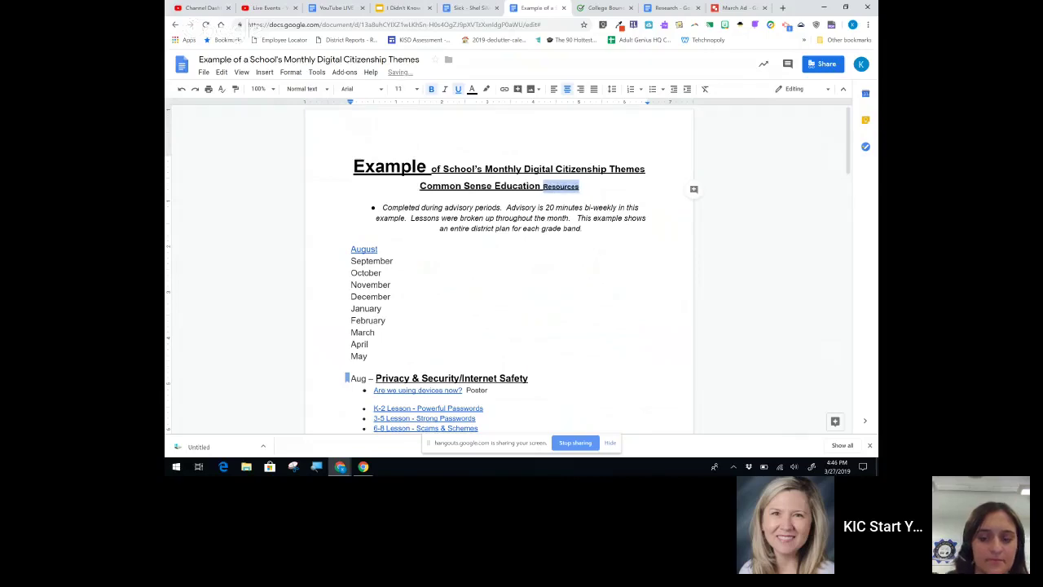
{"action": "key", "text": "ctrl+shift+comma"}
{"action": "key", "text": "ctrl+shift+comma"}
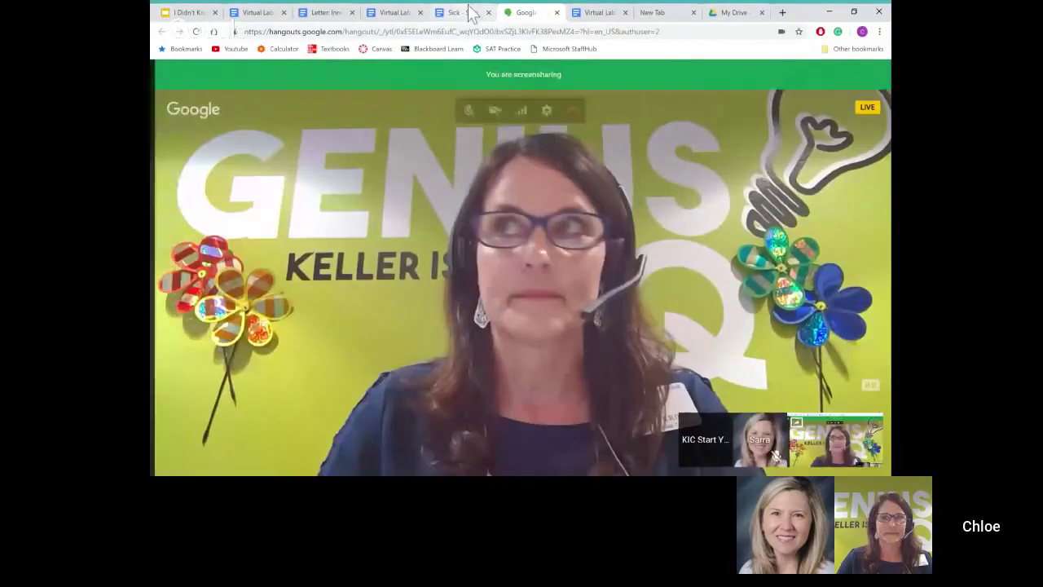
Step: Show the second presenter's shared screen with the Sick poem document
{"action": "left_click", "coordinate": [471, 13]}
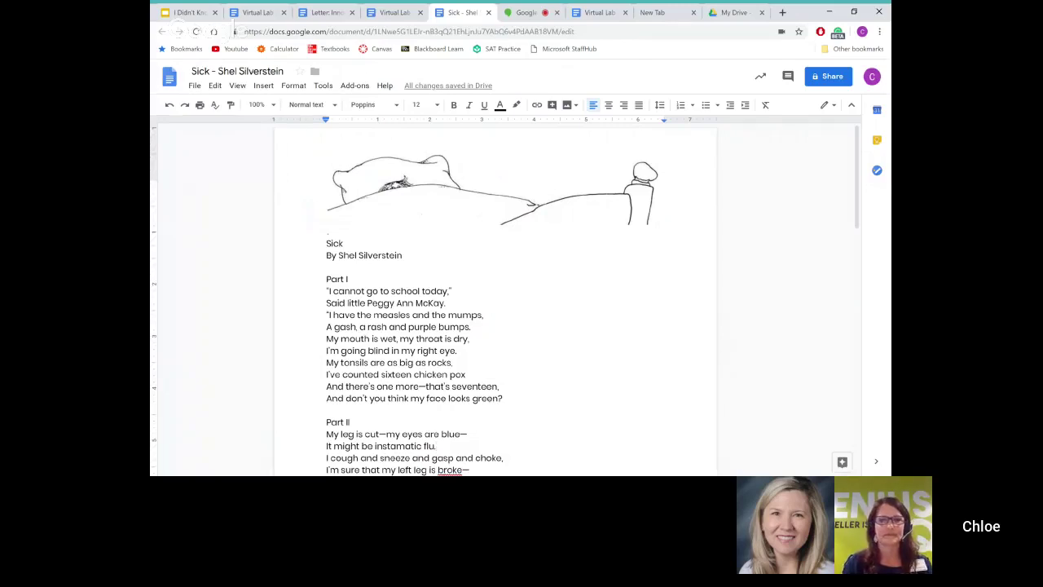
Step: End the 'instamatic flu' line with a period, then comment 'Hello!' on 'mumps' and resolve it
{"action": "type", "text": "."}
{"action": "scroll", "coordinate": [489, 326], "scroll_direction": "down", "scroll_amount": 1}
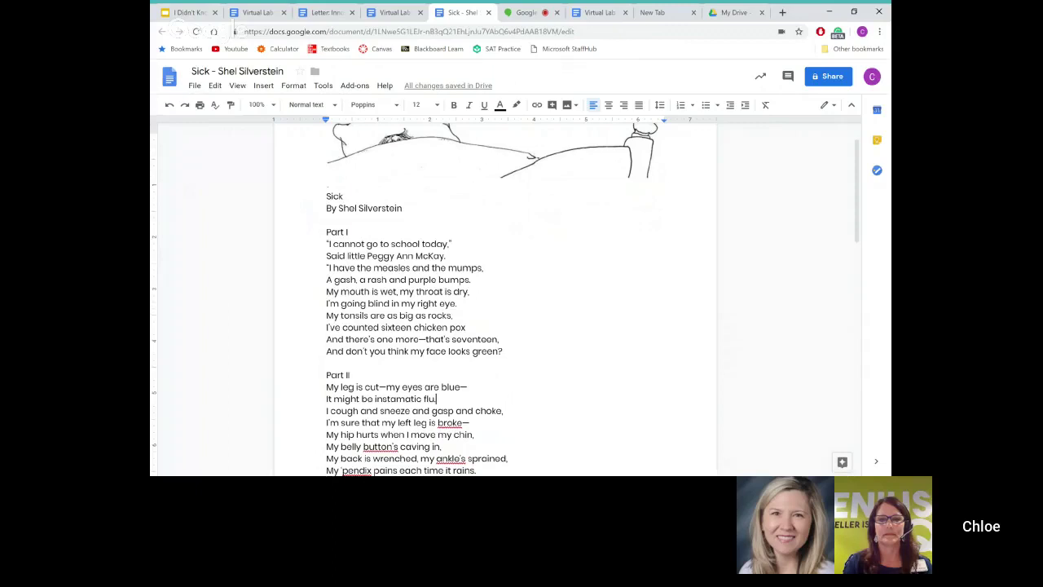
{"action": "double_click", "coordinate": [465, 268]}
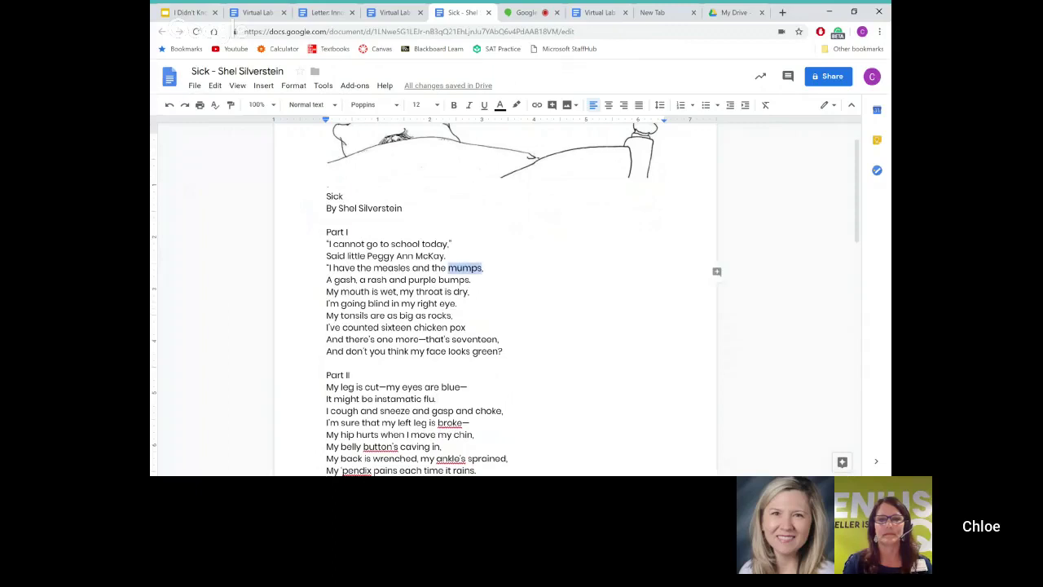
{"action": "left_click", "coordinate": [717, 276]}
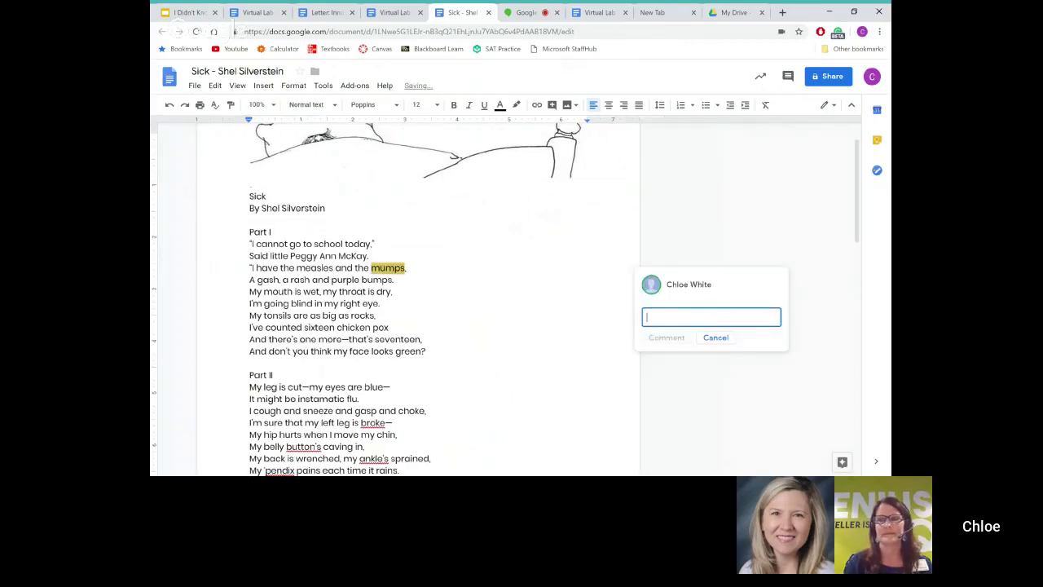
{"action": "type", "text": "Hello!"}
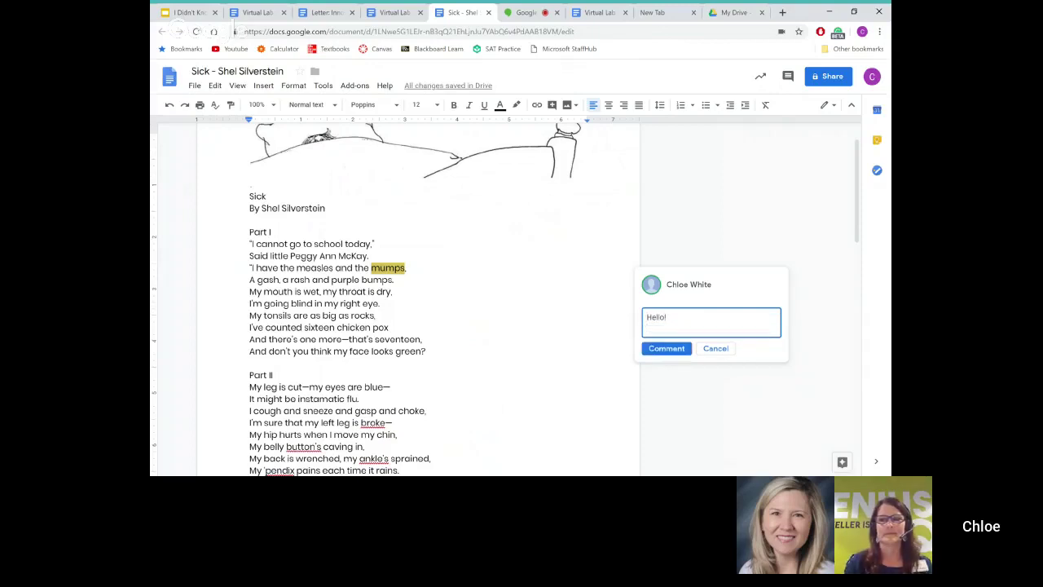
{"action": "left_click", "coordinate": [666, 338]}
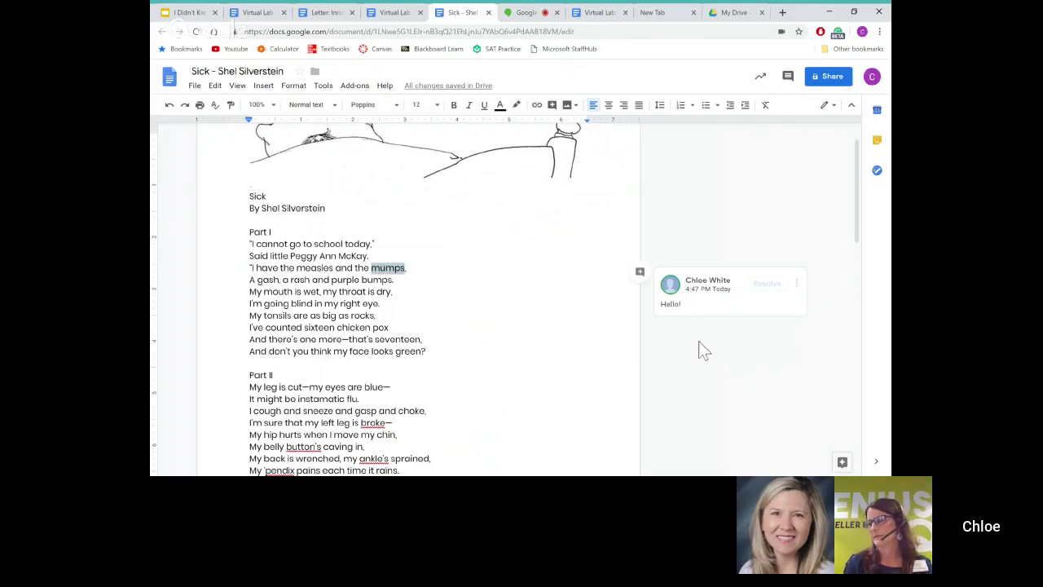
{"action": "left_click", "coordinate": [769, 289]}
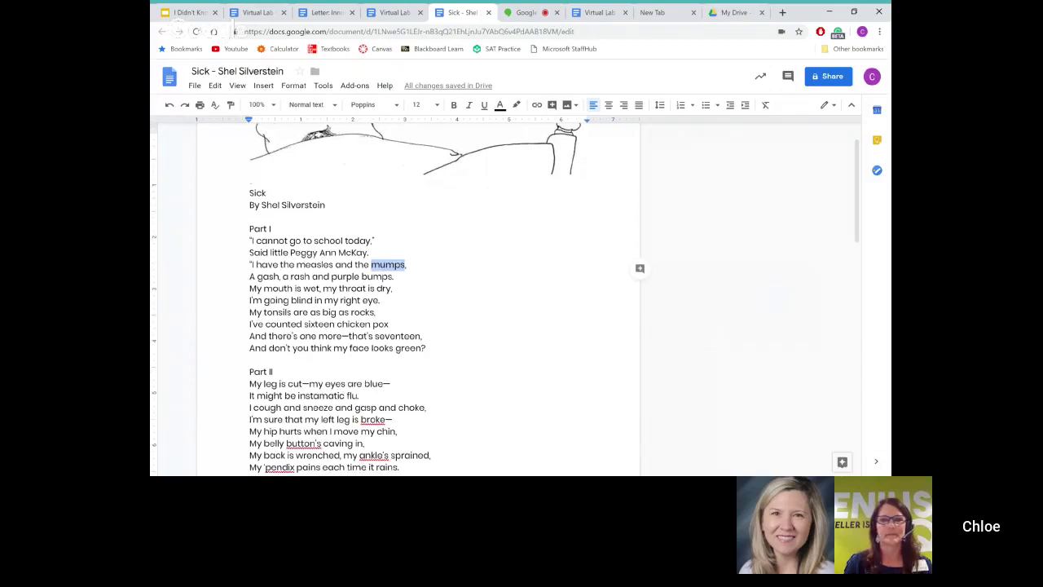
Step: Reselect the word 'mumps' and start a new comment on it
{"action": "scroll", "coordinate": [399, 297], "scroll_direction": "down", "scroll_amount": 1}
{"action": "left_click_drag", "start_coordinate": [347, 265], "coordinate": [360, 300]}
{"action": "right_click", "coordinate": [346, 275]}
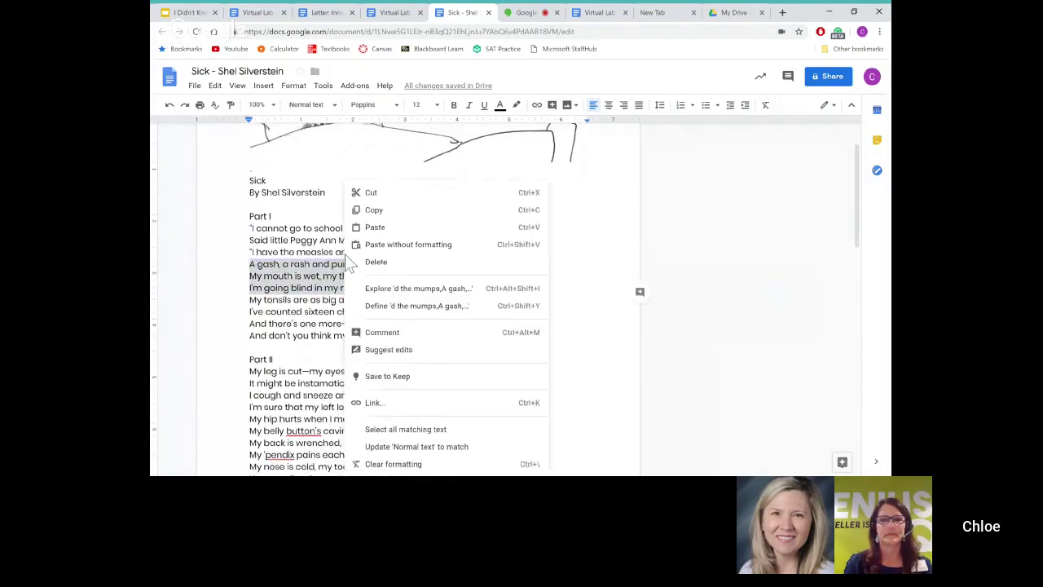
{"action": "left_click", "coordinate": [318, 241]}
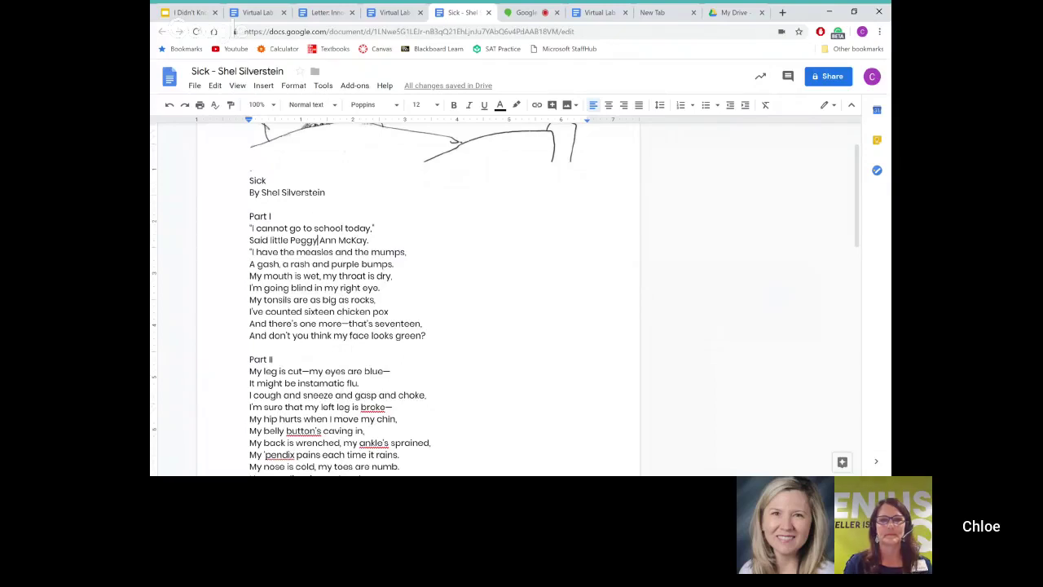
{"action": "double_click", "coordinate": [388, 252]}
{"action": "left_click", "coordinate": [640, 256]}
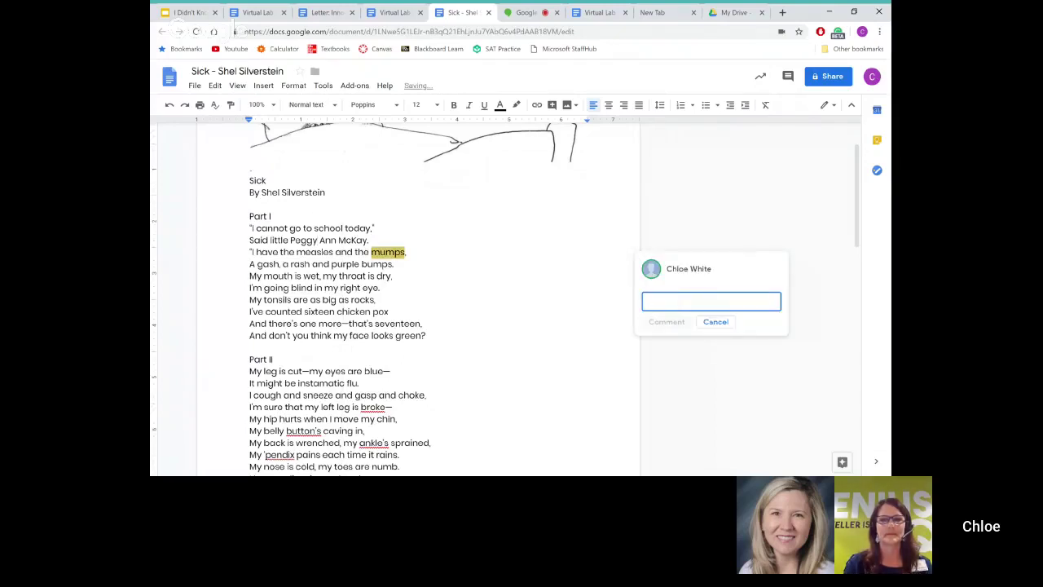
{"action": "type", "text": "+"}
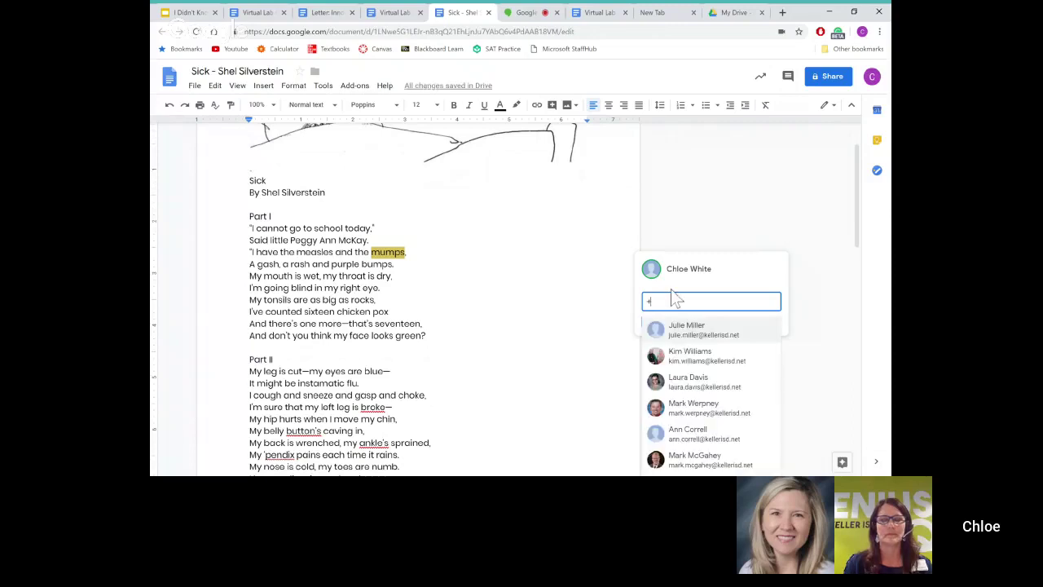
{"action": "type", "text": "c"}
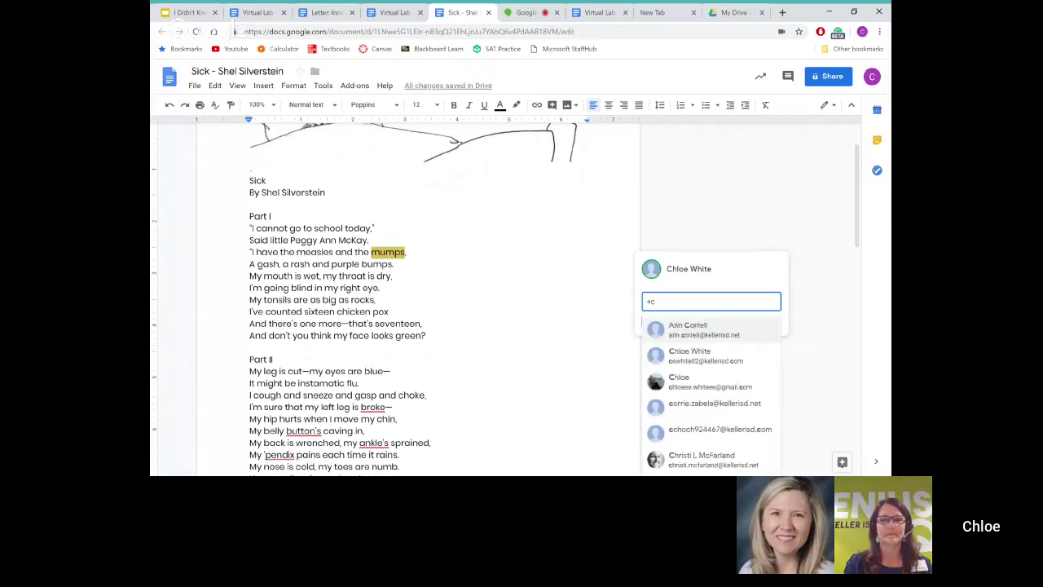
Step: Write the comment ending in ':-)', assign it to yourself, post it and mark it done
{"action": "left_click", "coordinate": [692, 355]}
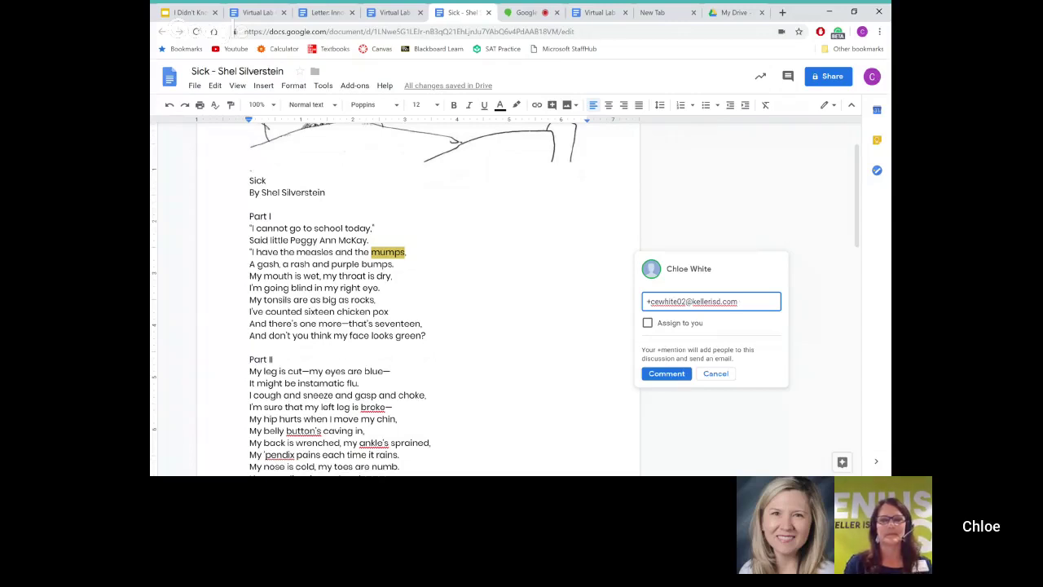
{"action": "type", "text": "Add an"}
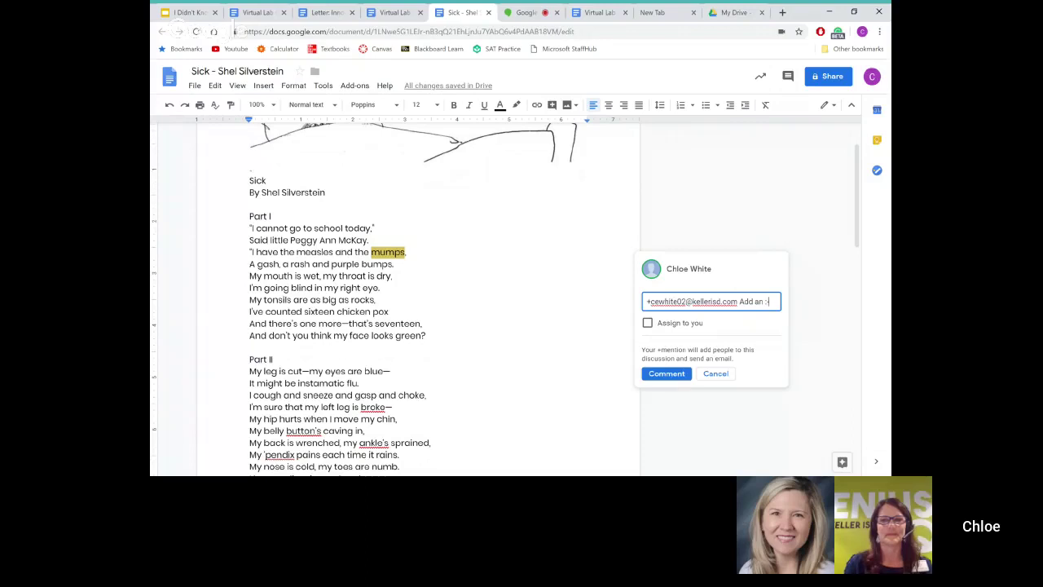
{"action": "type", "text": ":-)"}
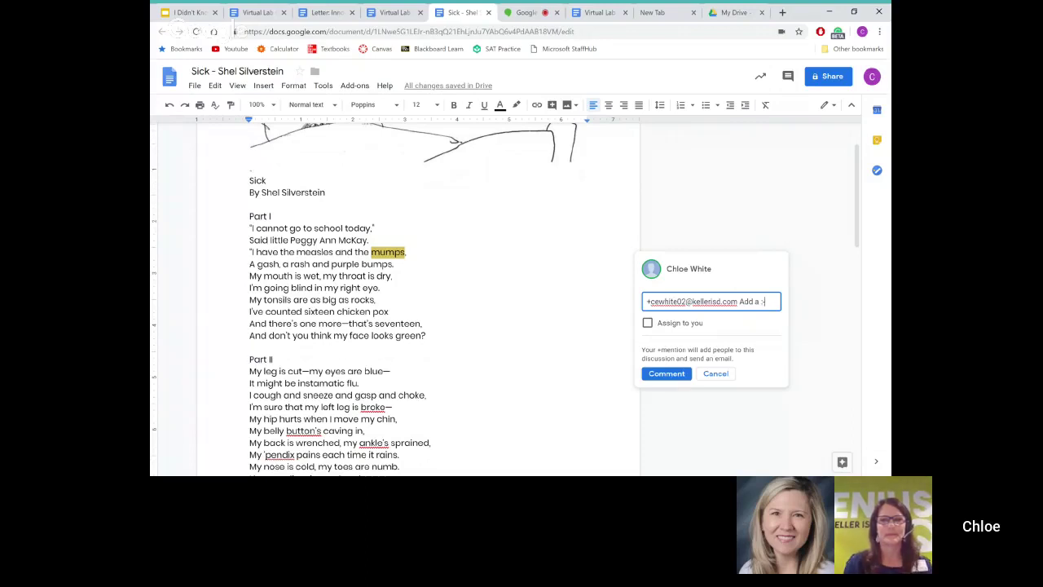
{"action": "left_click", "coordinate": [647, 323]}
{"action": "left_click", "coordinate": [661, 375]}
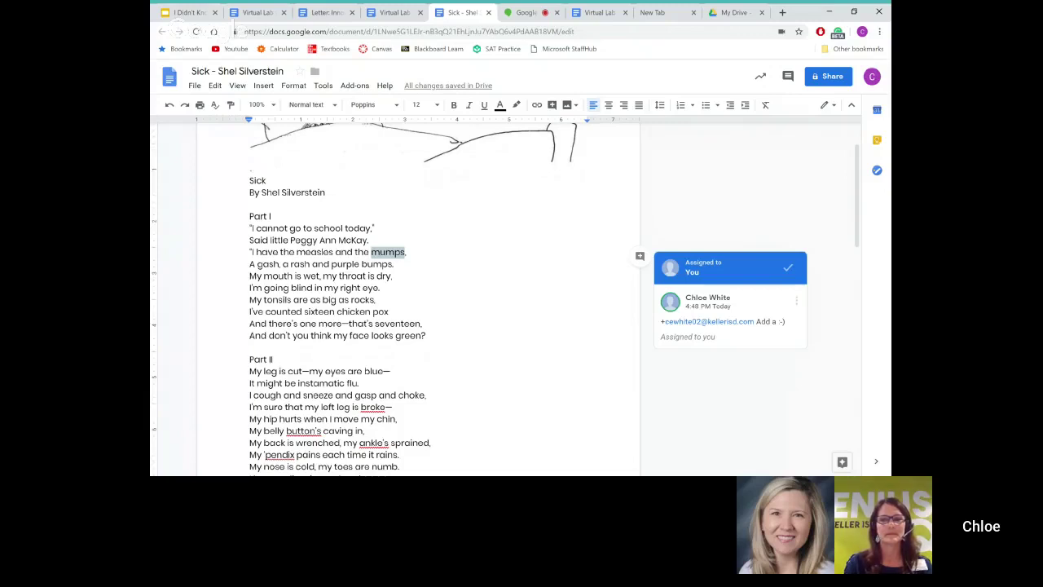
{"action": "left_click", "coordinate": [788, 268]}
Step: Put the cursor on the empty line under the byline and switch the document to Suggesting mode
{"action": "left_click", "coordinate": [375, 229]}
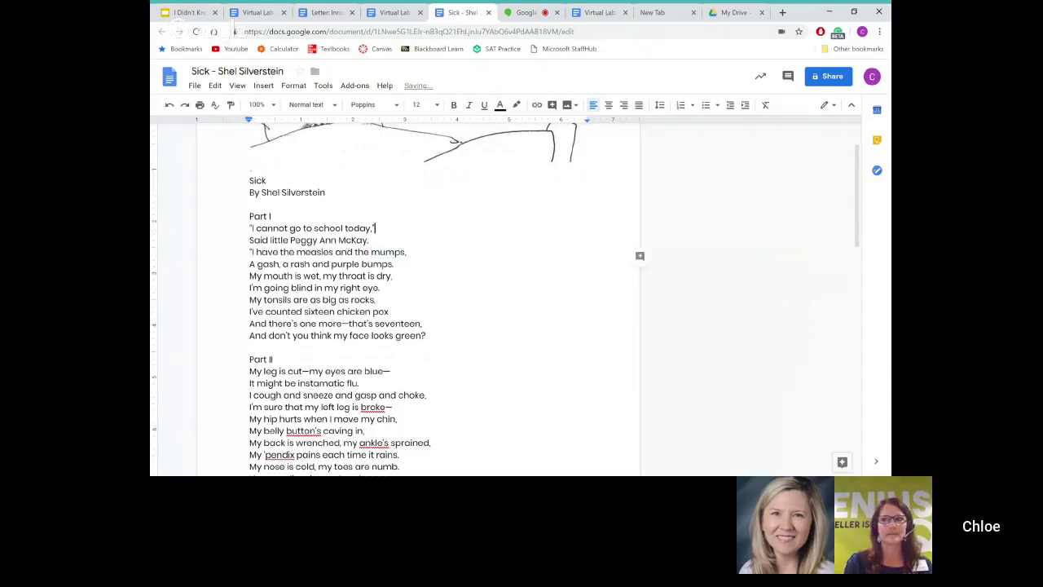
{"action": "key", "text": "Up"}
{"action": "key", "text": "Up"}
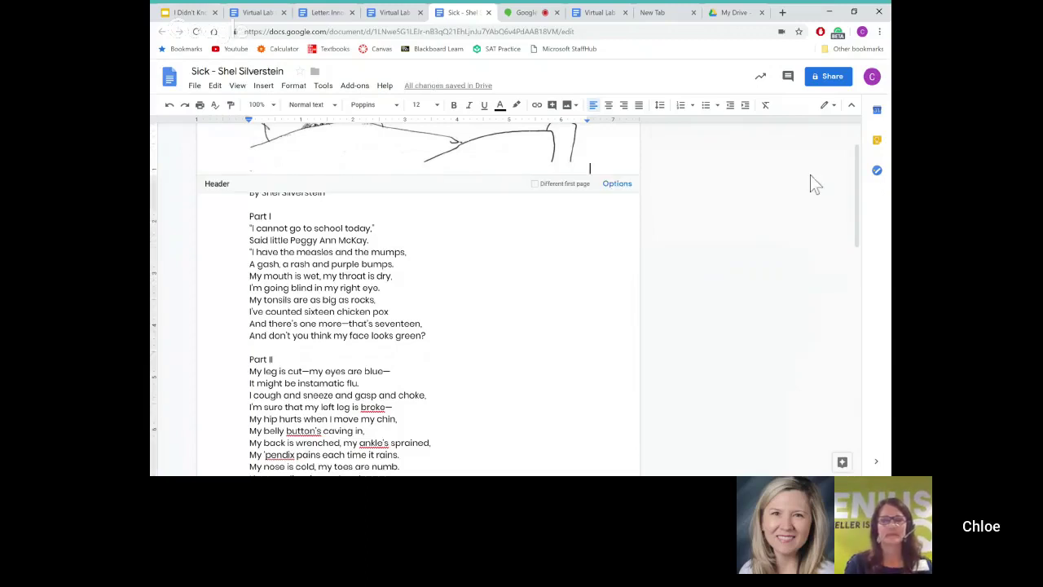
{"action": "left_click", "coordinate": [831, 109]}
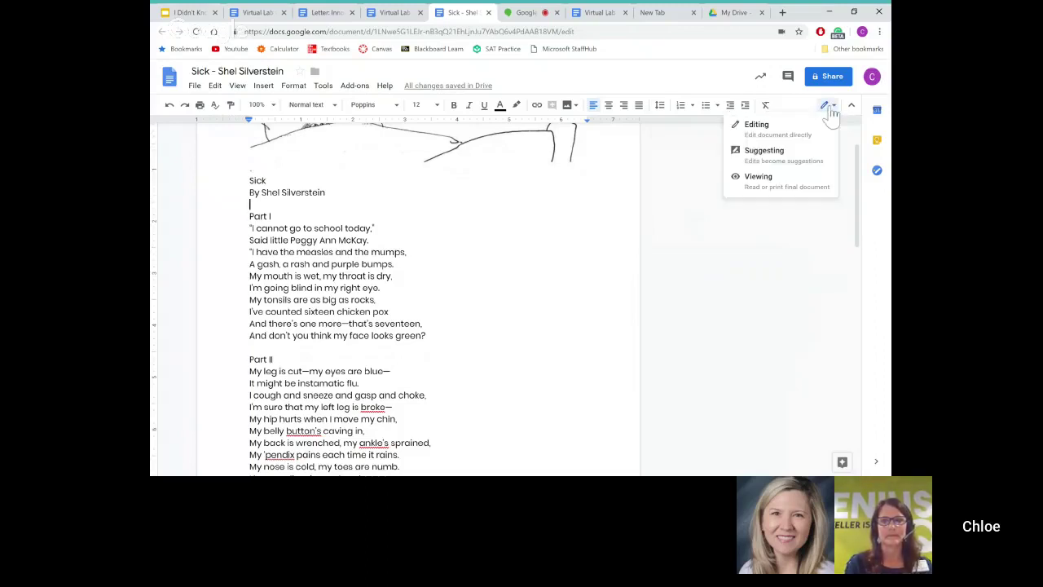
{"action": "left_click", "coordinate": [805, 160]}
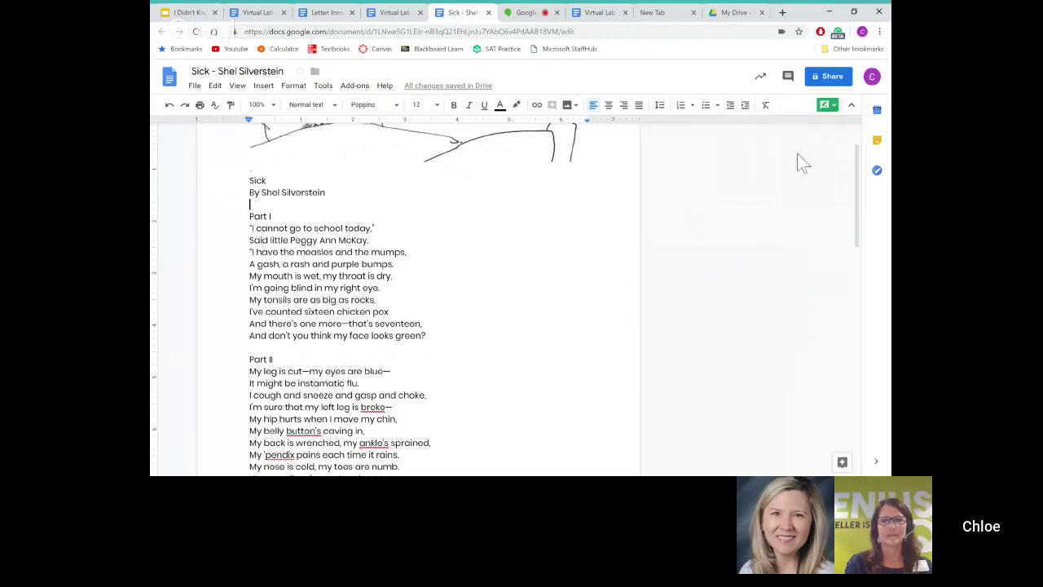
{"action": "scroll", "coordinate": [337, 301], "scroll_direction": "down", "scroll_amount": 1}
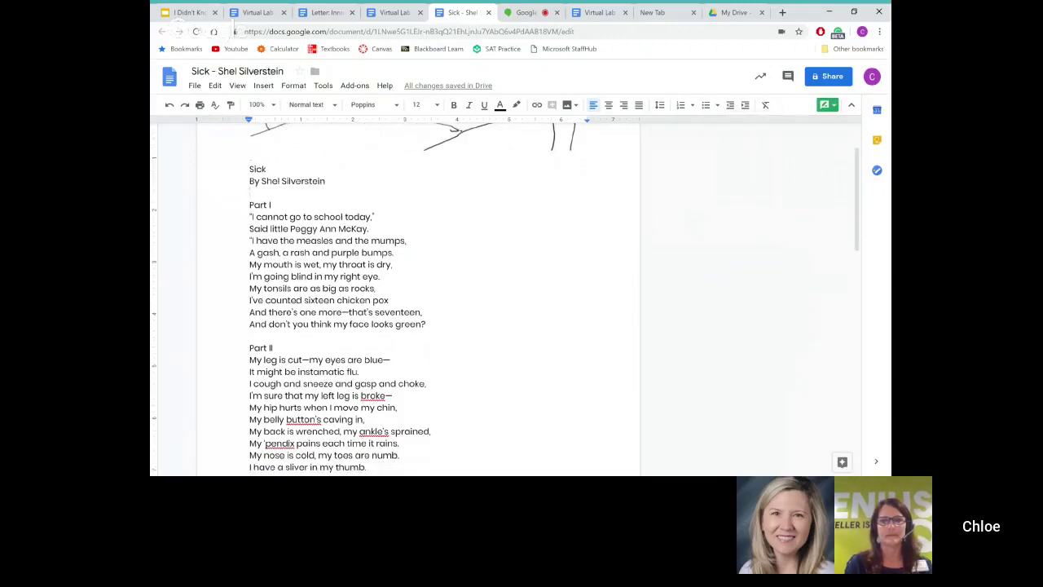
{"action": "scroll", "coordinate": [338, 302], "scroll_direction": "down", "scroll_amount": 1}
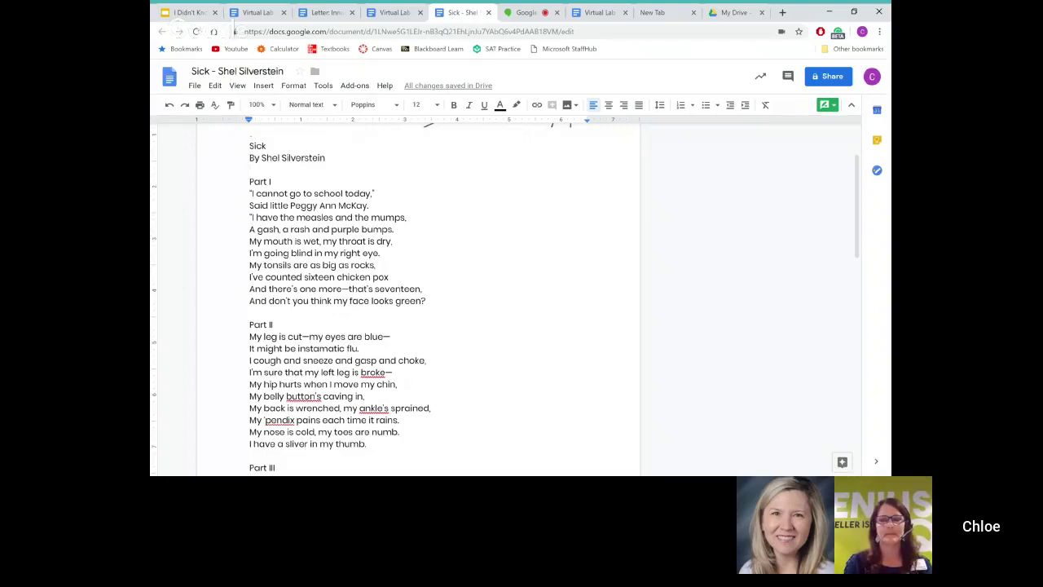
{"action": "scroll", "coordinate": [318, 184], "scroll_direction": "down", "scroll_amount": 2}
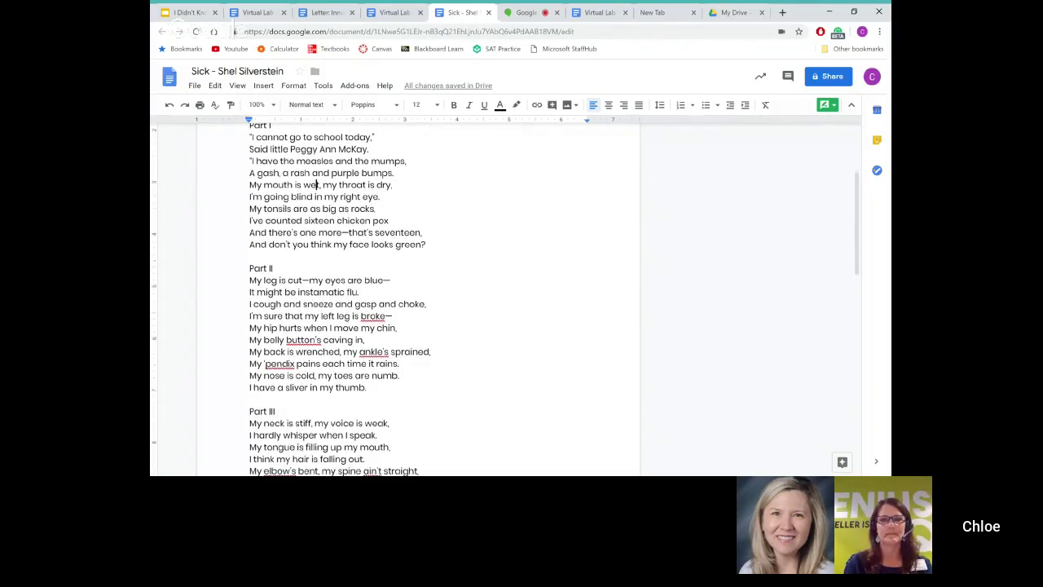
{"action": "scroll", "coordinate": [342, 285], "scroll_direction": "down", "scroll_amount": 2}
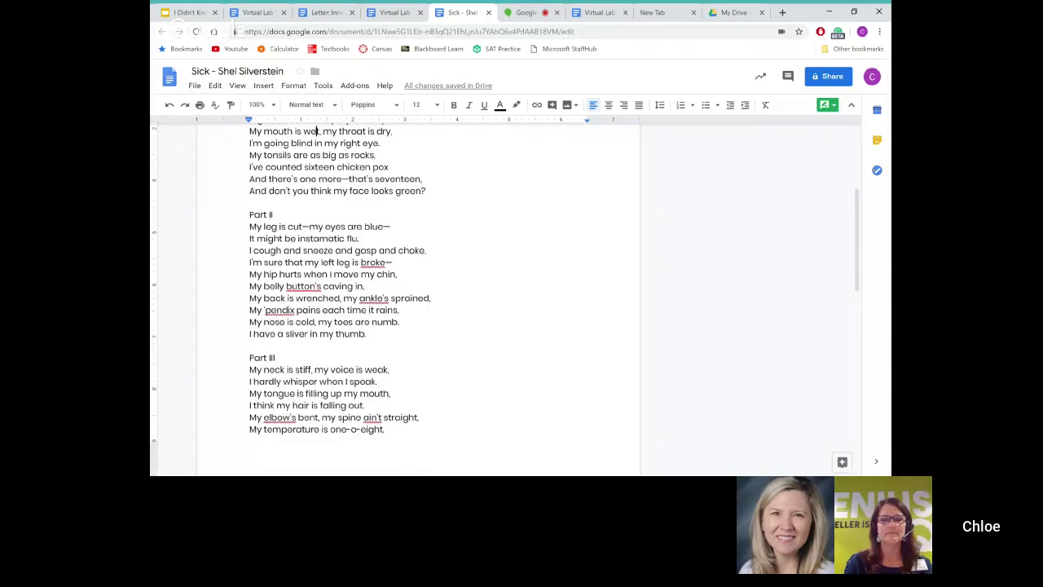
Step: Suggest an added 'e' in 'left leg' as a tracked suggestion
{"action": "left_click", "coordinate": [329, 263]}
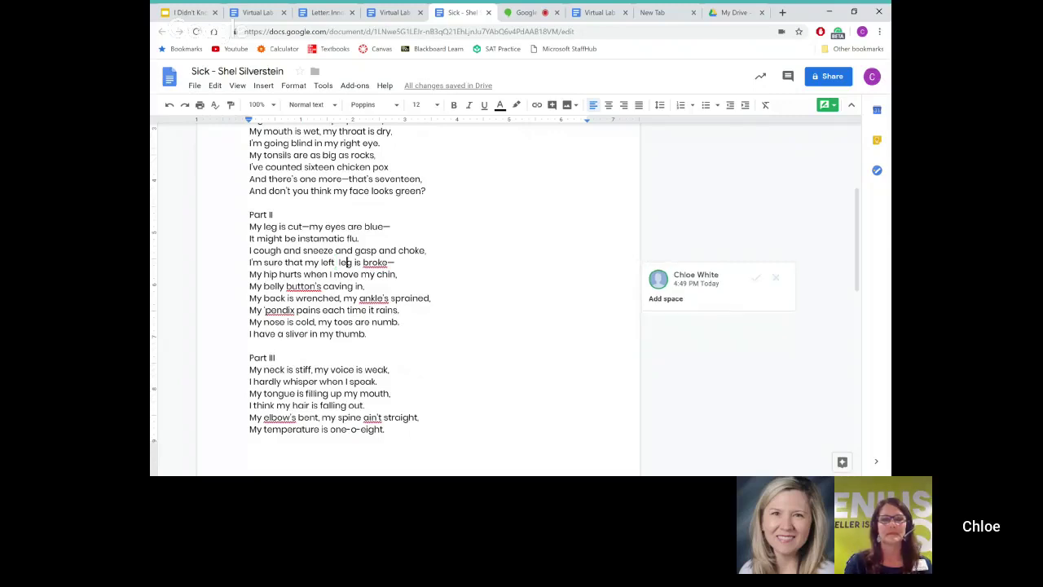
{"action": "type", "text": "e"}
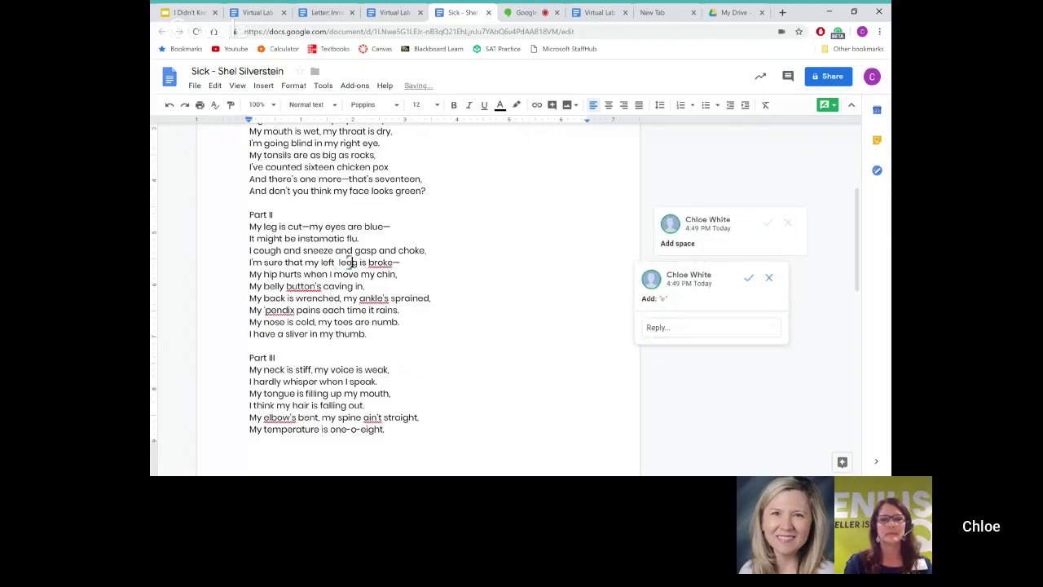
{"action": "left_click", "coordinate": [339, 263]}
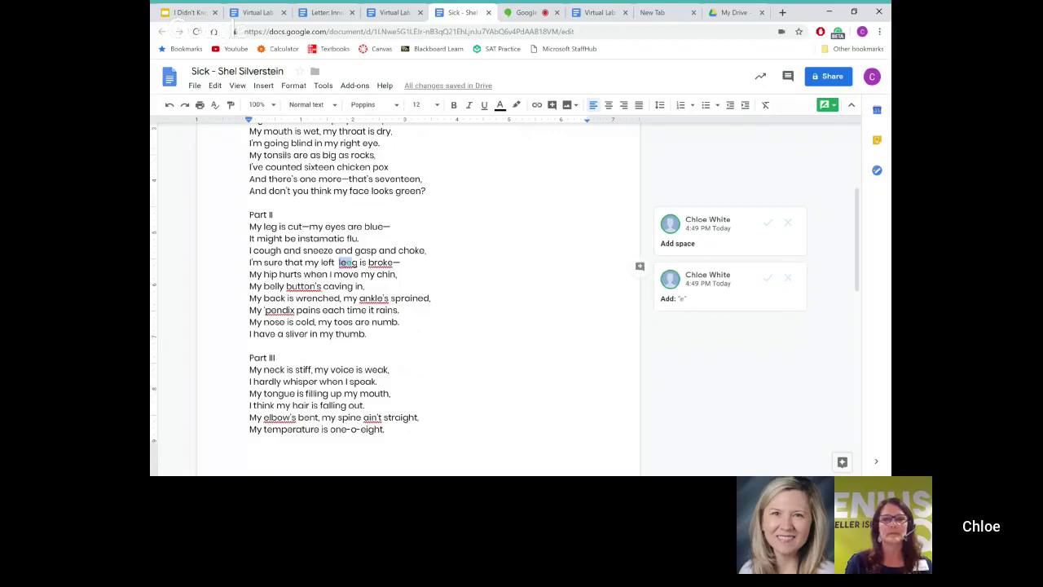
{"action": "left_click", "coordinate": [398, 274]}
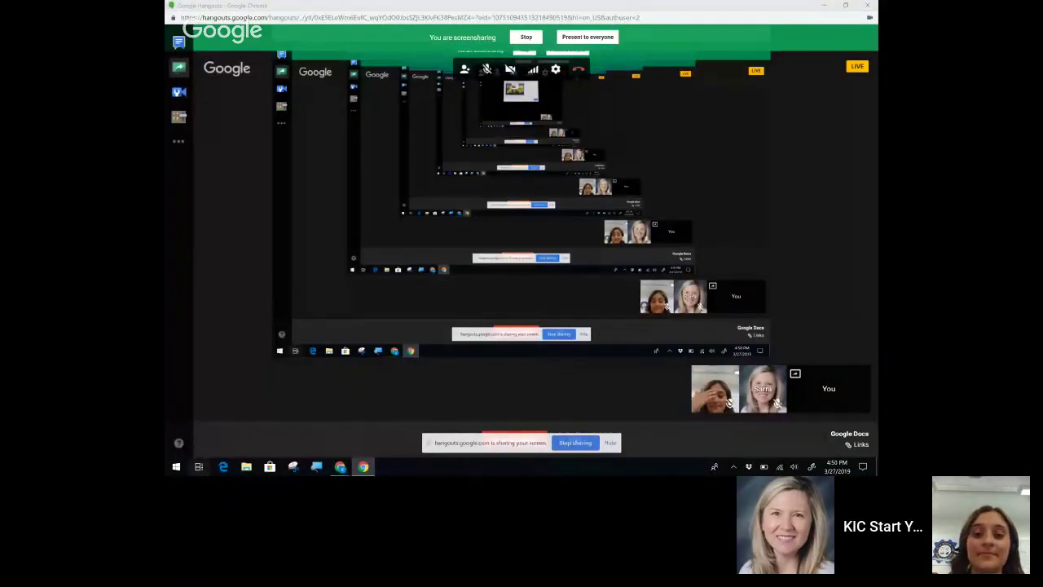
Step: Bring the Chrome window forward via Task View and switch to the Research document
{"action": "left_click", "coordinate": [198, 467]}
{"action": "left_click", "coordinate": [310, 326]}
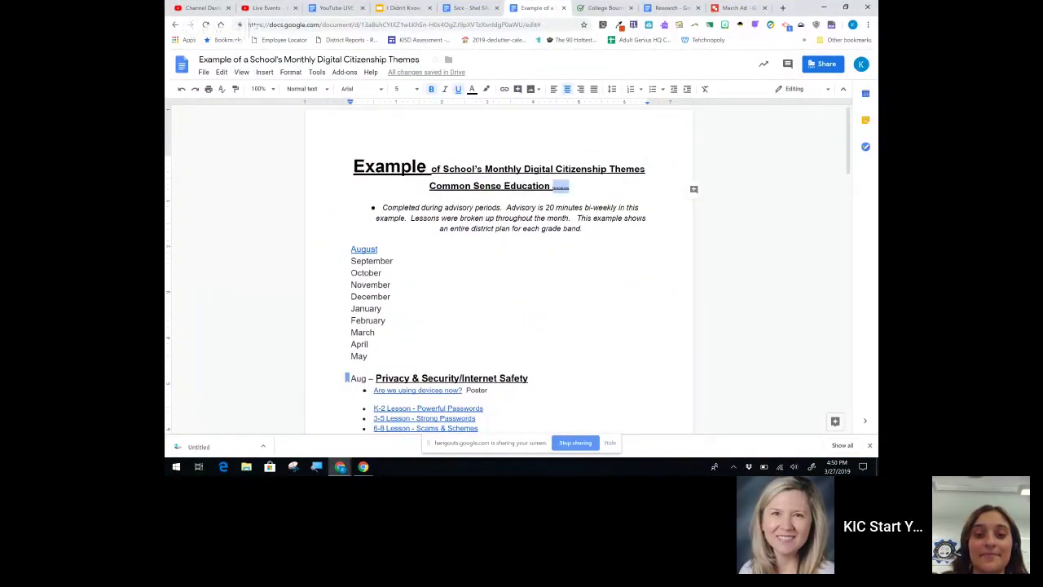
{"action": "left_click", "coordinate": [672, 7]}
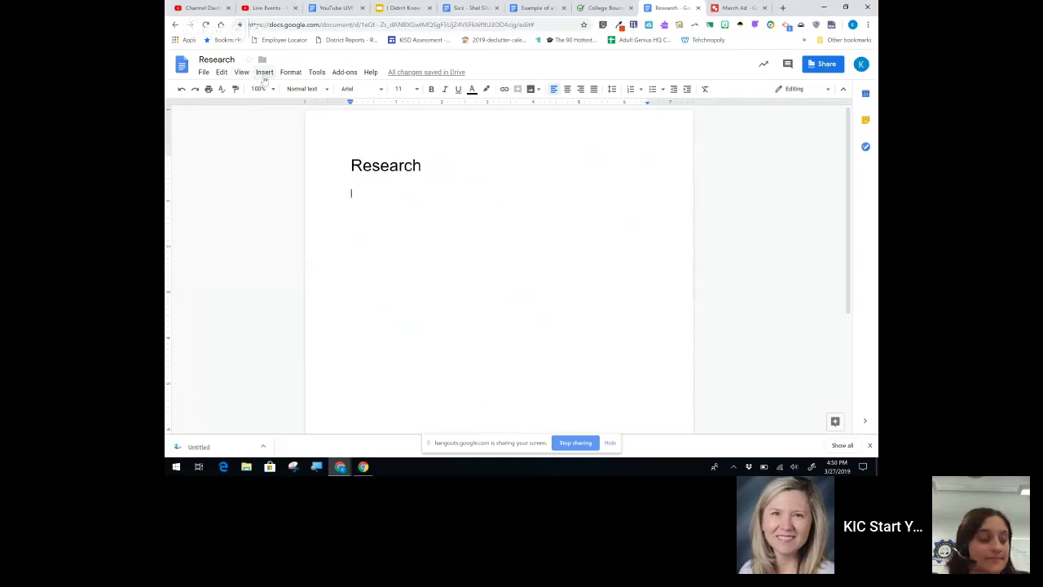
Step: Insert an empty 3 x 3 table from the Insert menu's table grid
{"action": "left_click", "coordinate": [264, 72]}
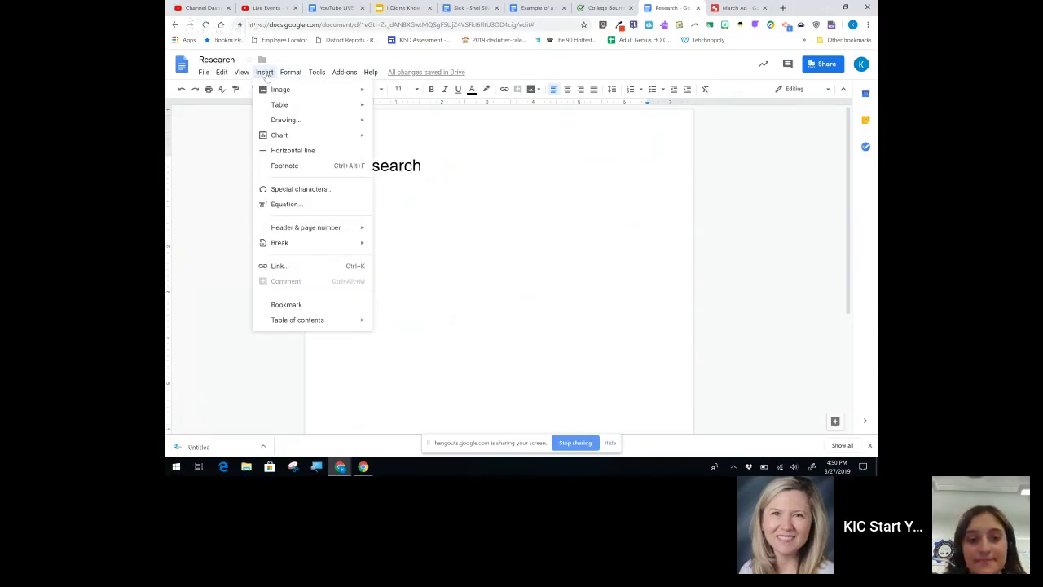
{"action": "mouse_move", "coordinate": [280, 105]}
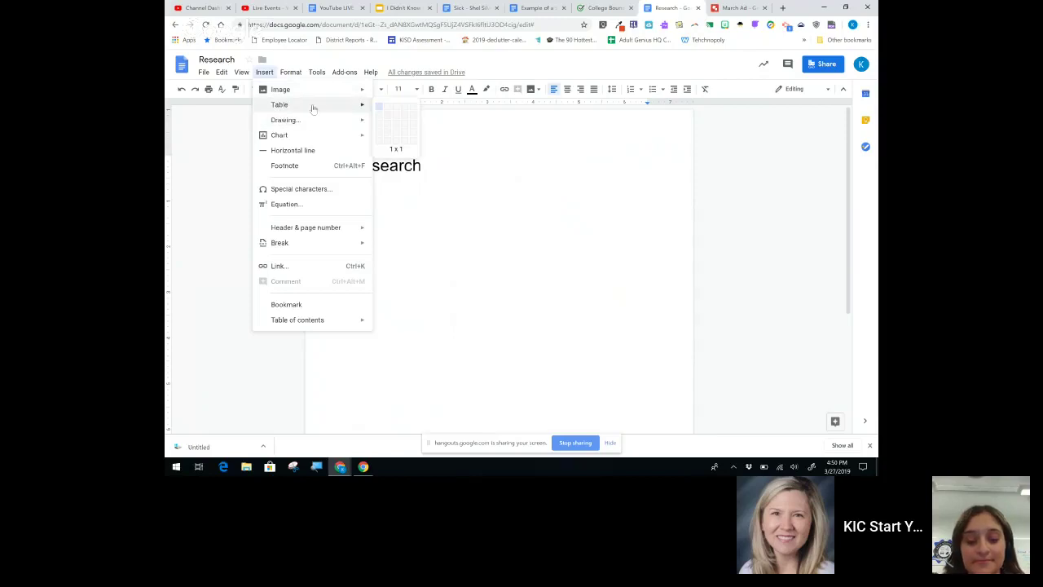
{"action": "left_click", "coordinate": [396, 125]}
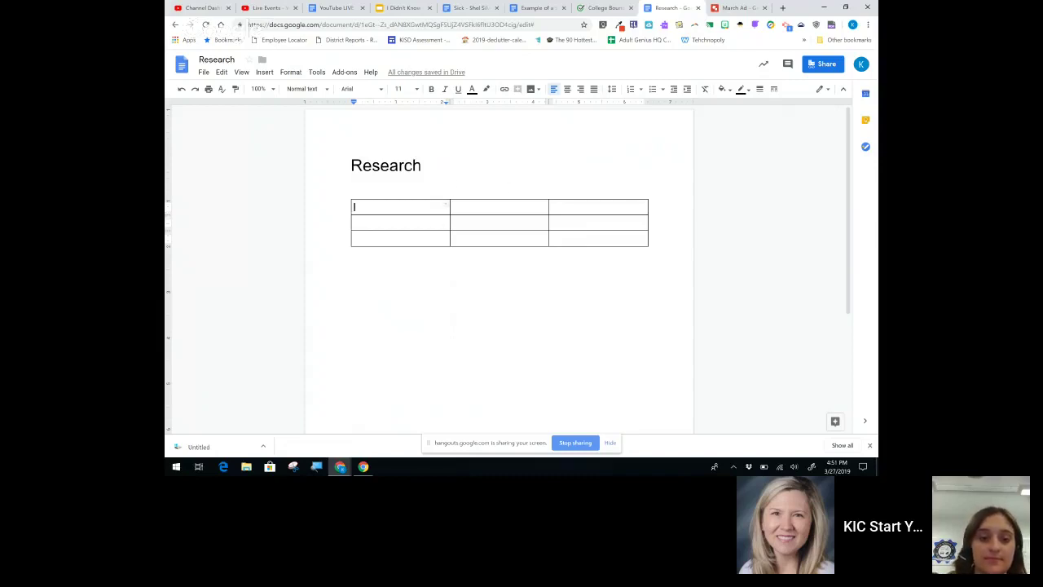
Step: Select the table's three top-row cells and merge them into one full-width cell
{"action": "left_click", "coordinate": [366, 188]}
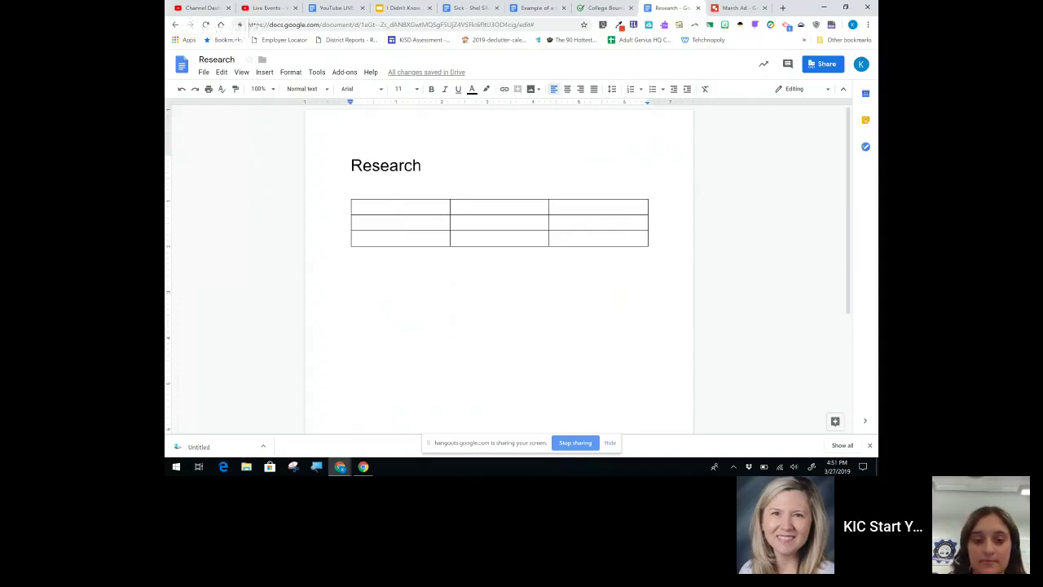
{"action": "left_click", "coordinate": [391, 204]}
{"action": "left_click_drag", "start_coordinate": [390, 204], "coordinate": [644, 204]}
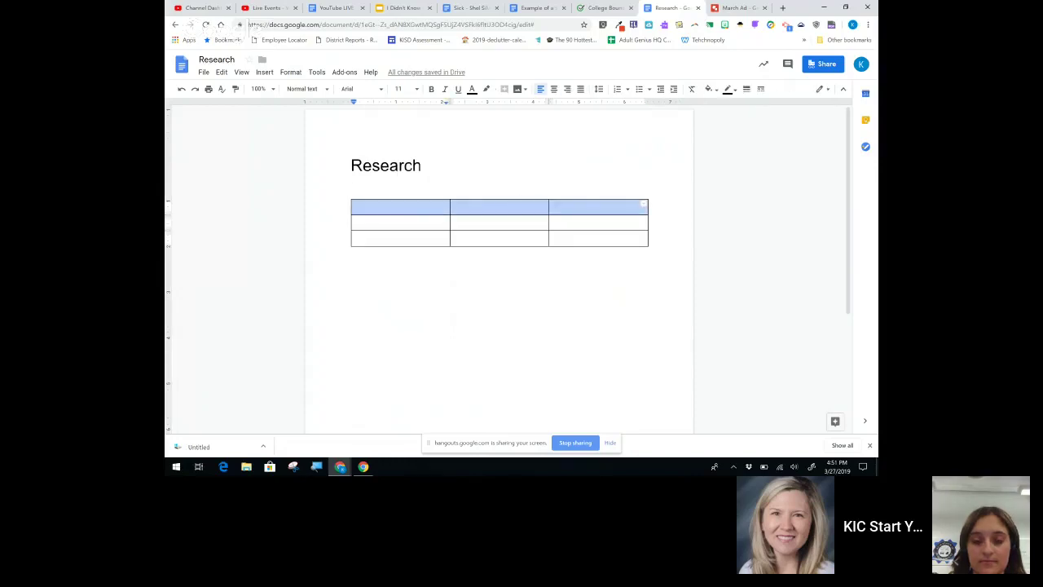
{"action": "right_click", "coordinate": [588, 206]}
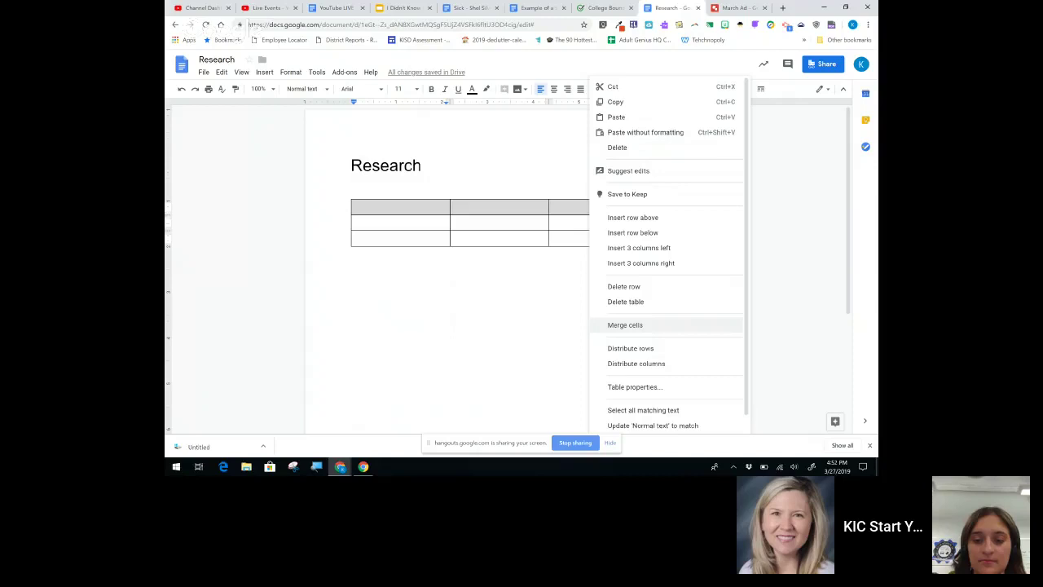
{"action": "left_click", "coordinate": [625, 325]}
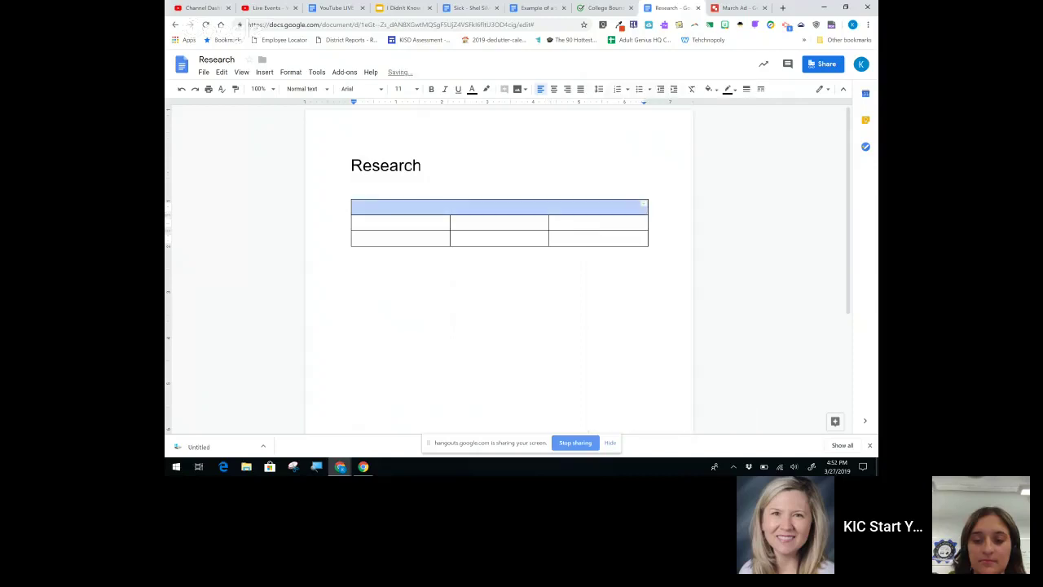
{"action": "left_click", "coordinate": [354, 206]}
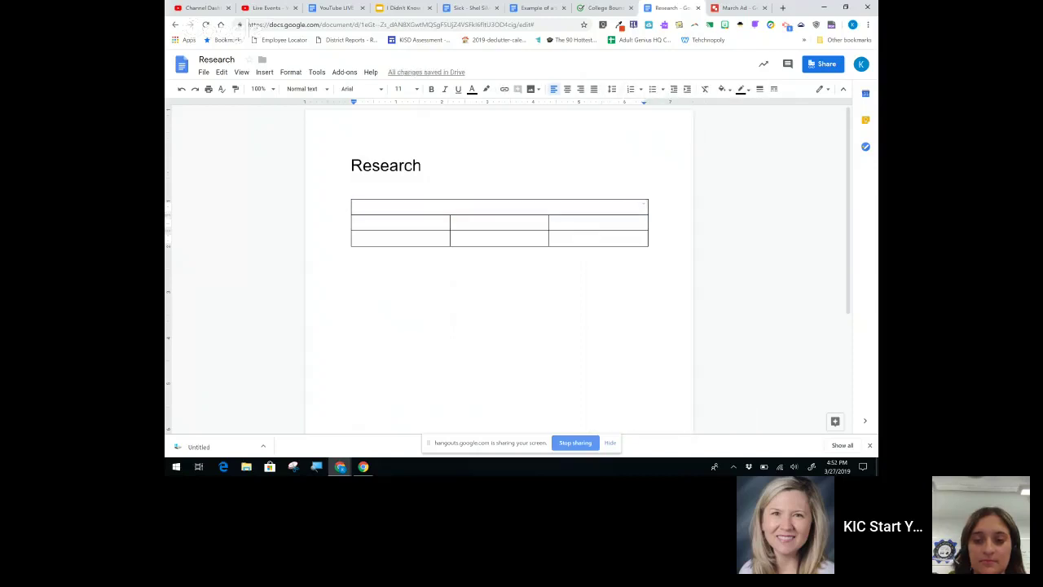
Step: Type 'Butterflies' in the merged cell, centred and enlarged to size 24
{"action": "type", "text": "Butterflies"}
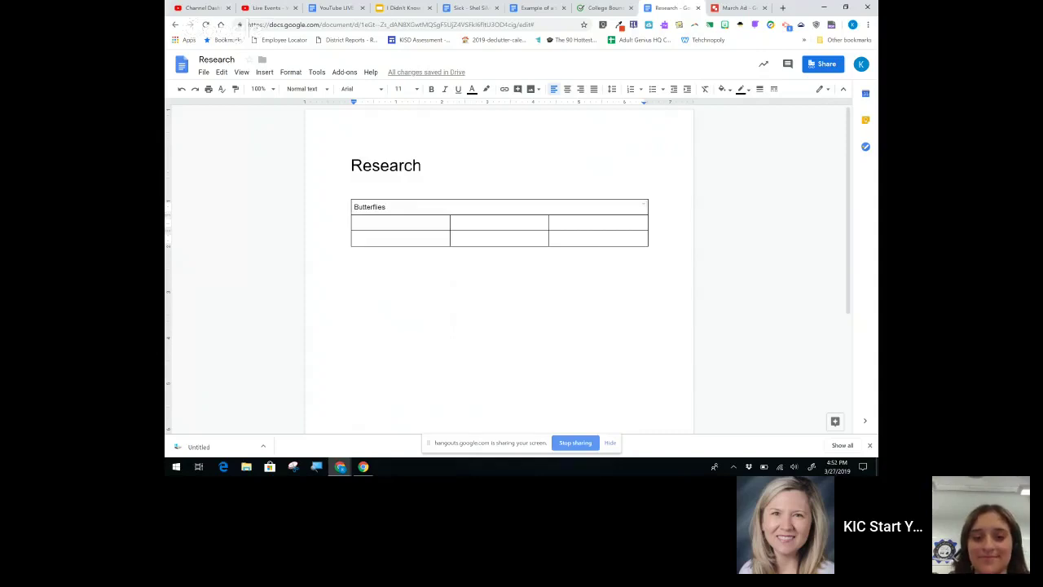
{"action": "left_click", "coordinate": [355, 222]}
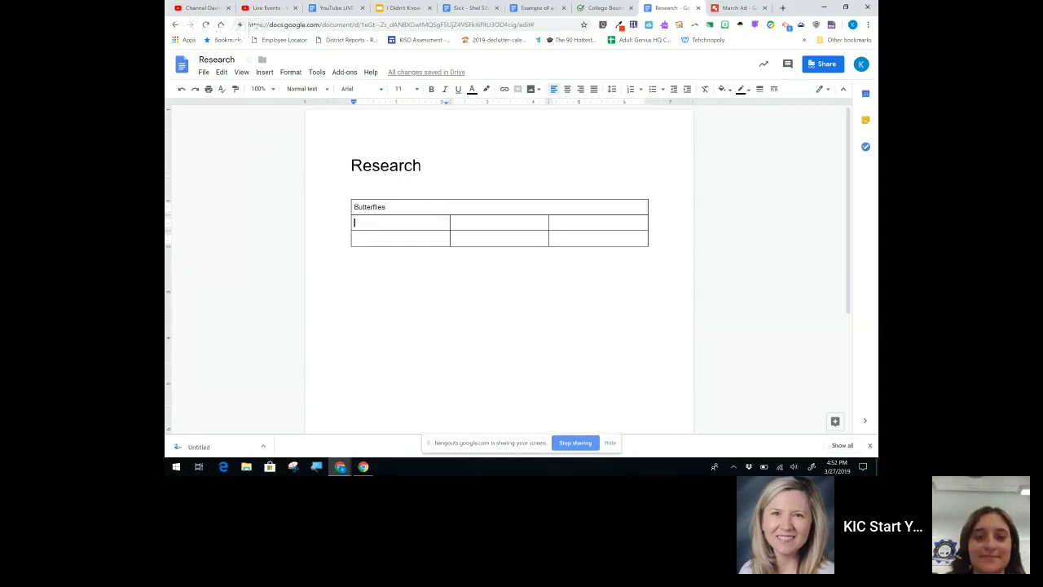
{"action": "left_click_drag", "start_coordinate": [353, 207], "coordinate": [482, 209]}
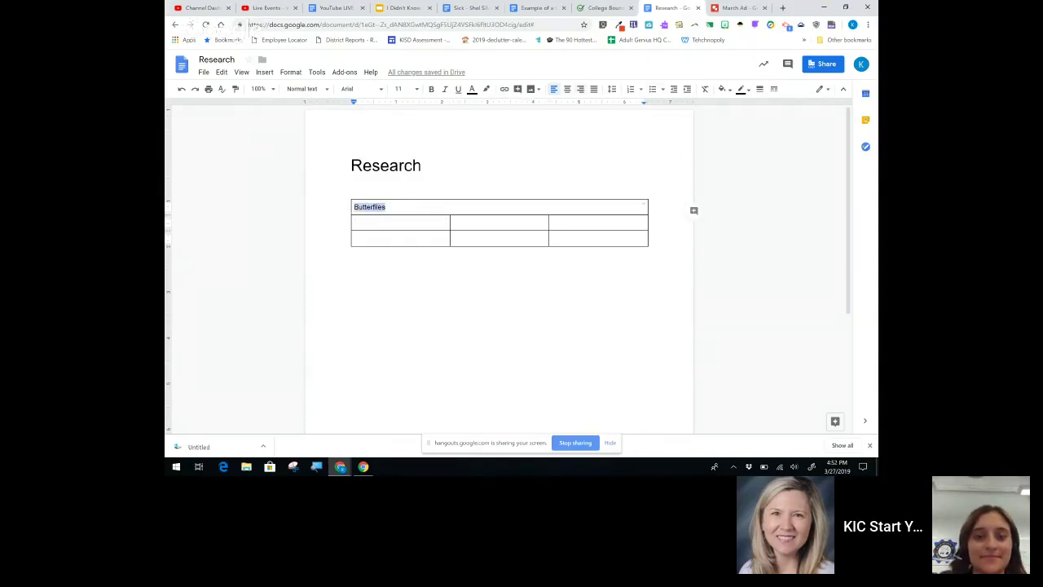
{"action": "key", "text": "ctrl+shift+e"}
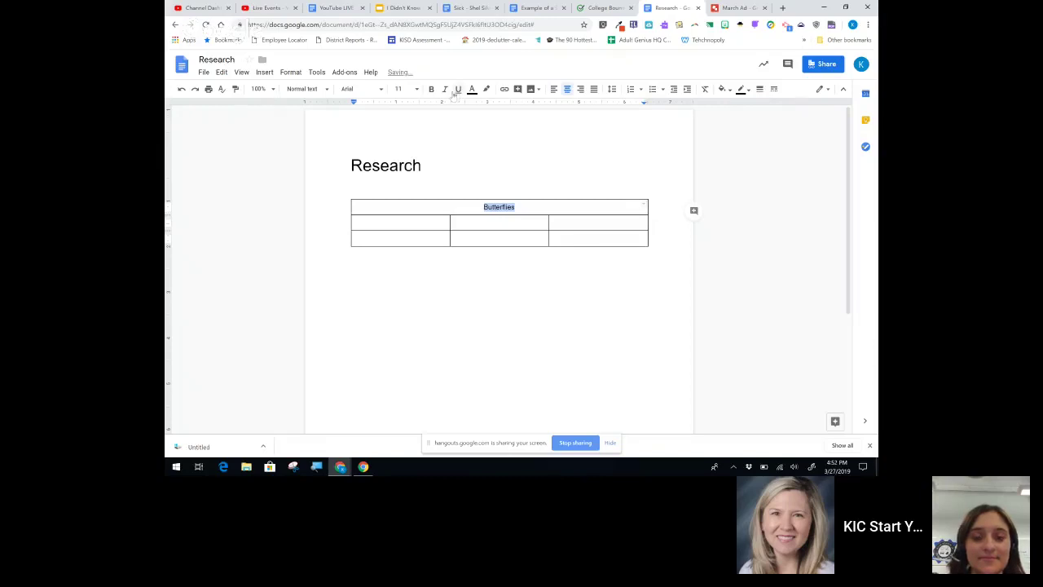
{"action": "key", "text": "ctrl+shift+period"}
{"action": "key", "text": "ctrl+shift+period"}
{"action": "key", "text": "ctrl+shift+period"}
{"action": "key", "text": "ctrl+shift+period"}
{"action": "key", "text": "ctrl+shift+period"}
{"action": "key", "text": "ctrl+shift+period"}
{"action": "key", "text": "ctrl+shift+period"}
{"action": "key", "text": "ctrl+shift+period"}
{"action": "key", "text": "ctrl+shift+period"}
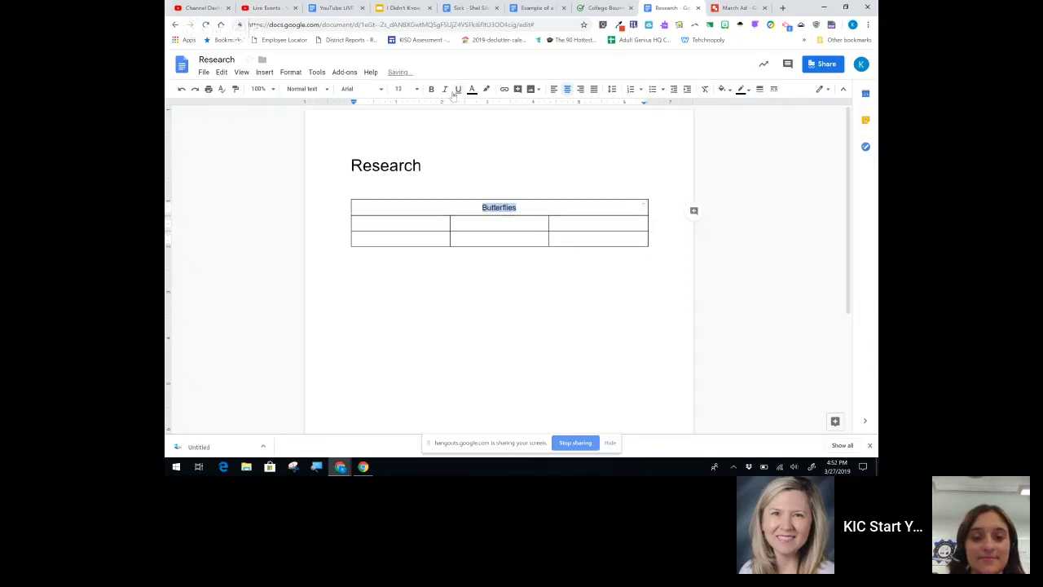
{"action": "key", "text": "ctrl+shift+period"}
{"action": "key", "text": "ctrl+shift+period"}
{"action": "key", "text": "ctrl+shift+period"}
{"action": "key", "text": "ctrl+shift+period"}
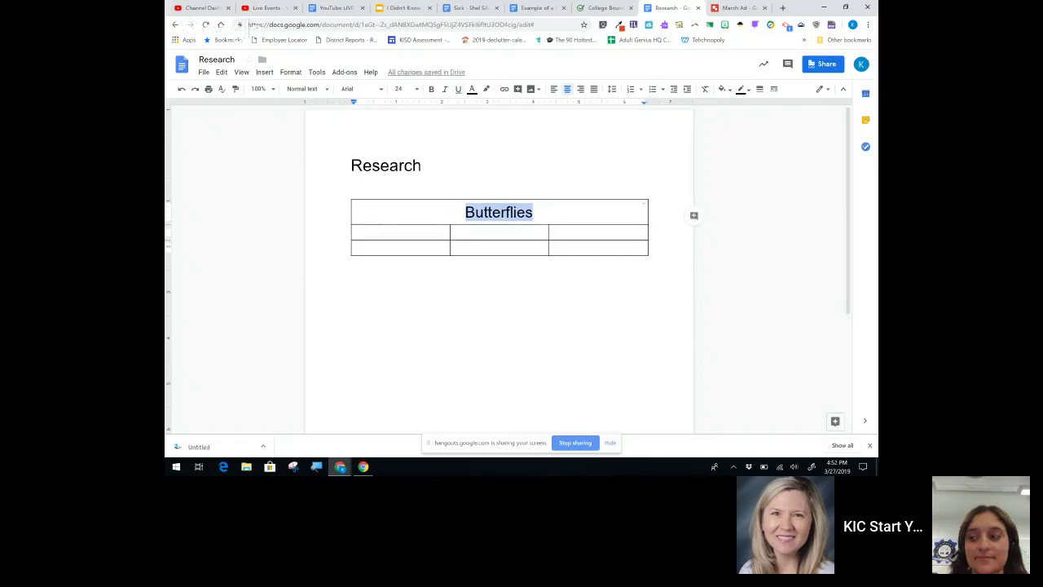
Step: Give the Butterflies header row a cyan cell background
{"action": "left_click", "coordinate": [722, 89]}
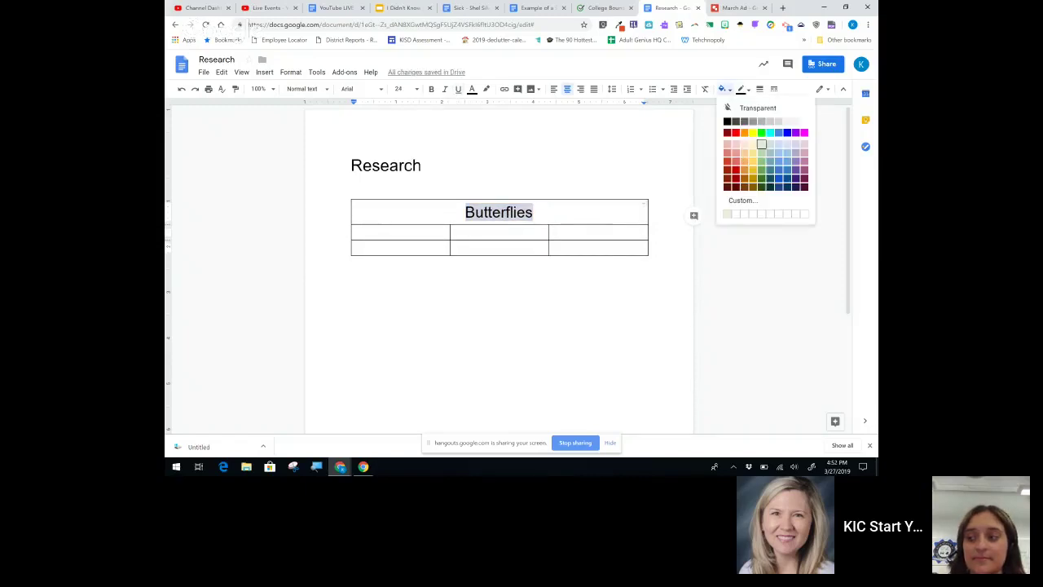
{"action": "left_click", "coordinate": [770, 133]}
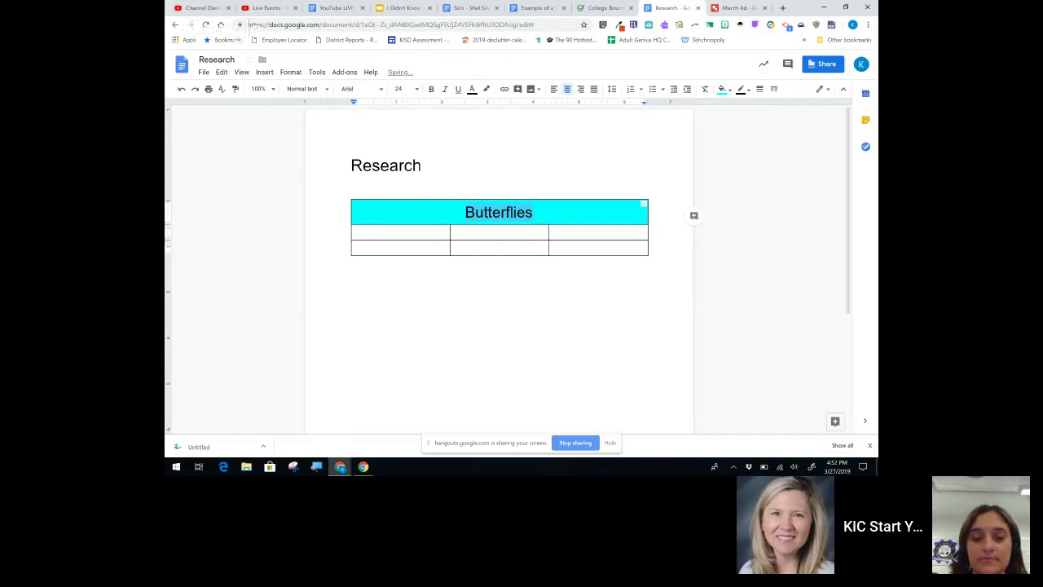
{"action": "left_click", "coordinate": [425, 167]}
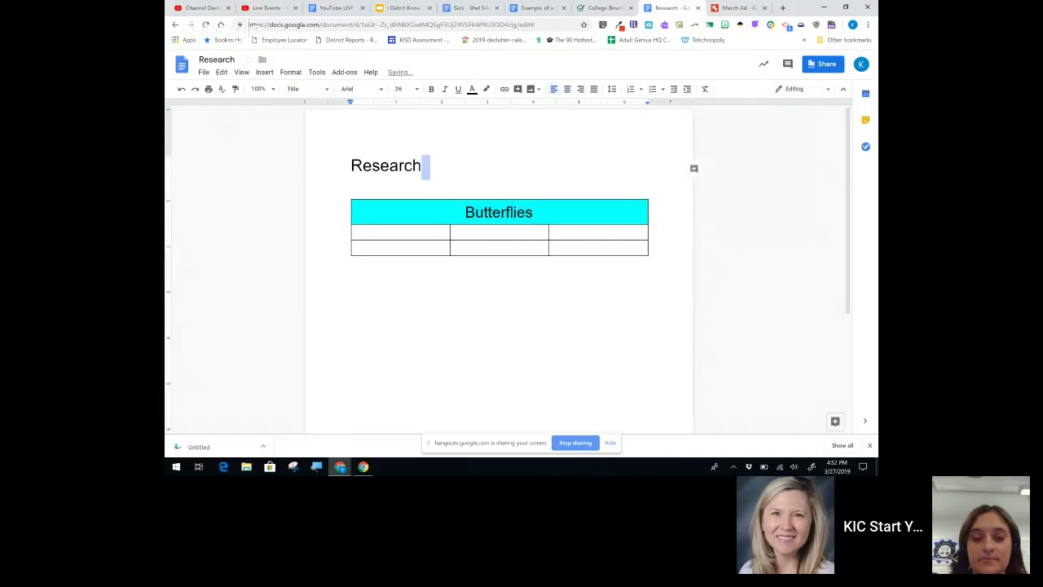
Step: Label the second row's cells Questions, Research and Image
{"action": "left_click", "coordinate": [404, 235]}
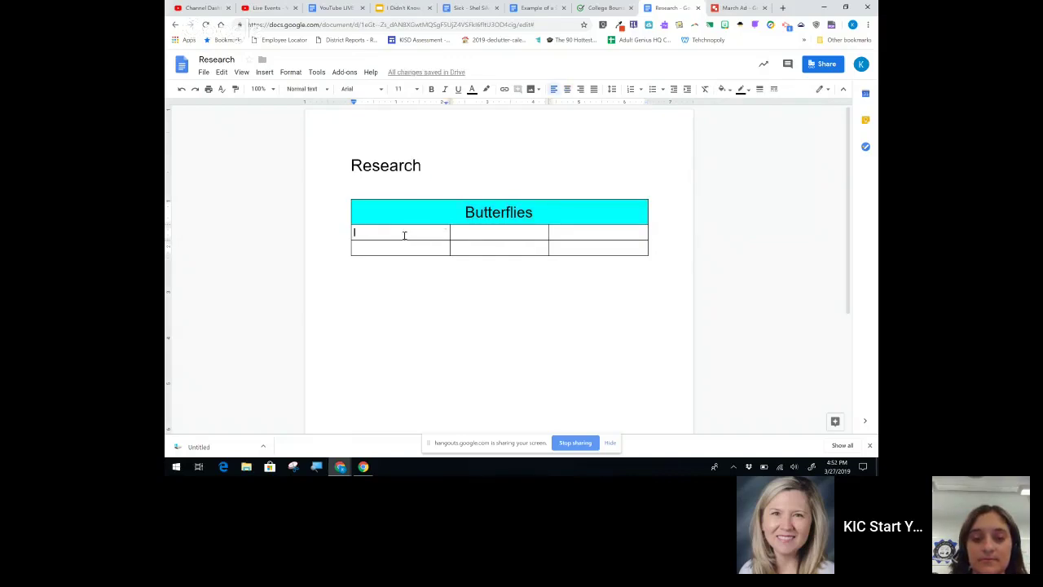
{"action": "type", "text": "Questions"}
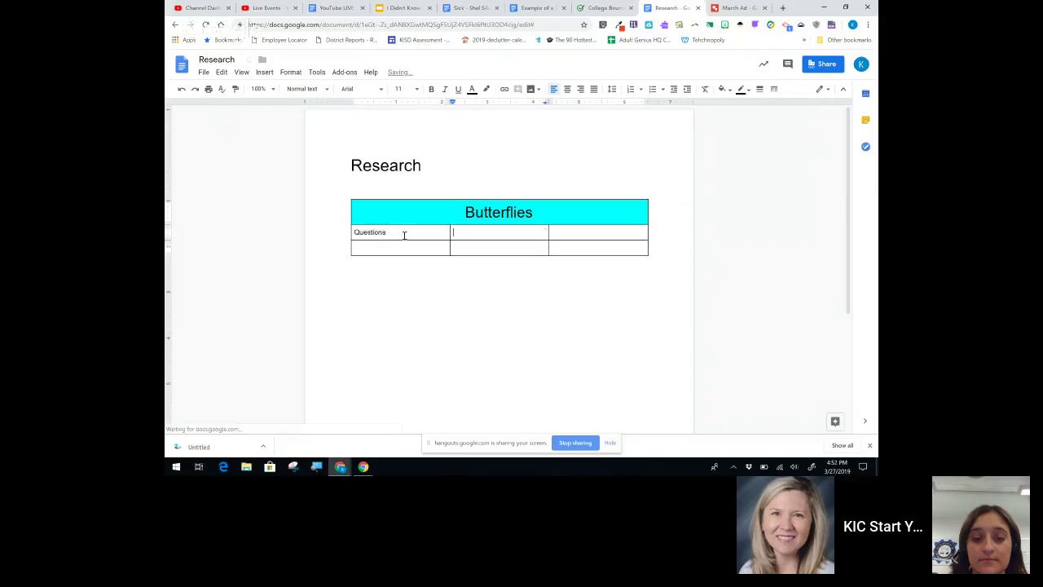
{"action": "key", "text": "Tab"}
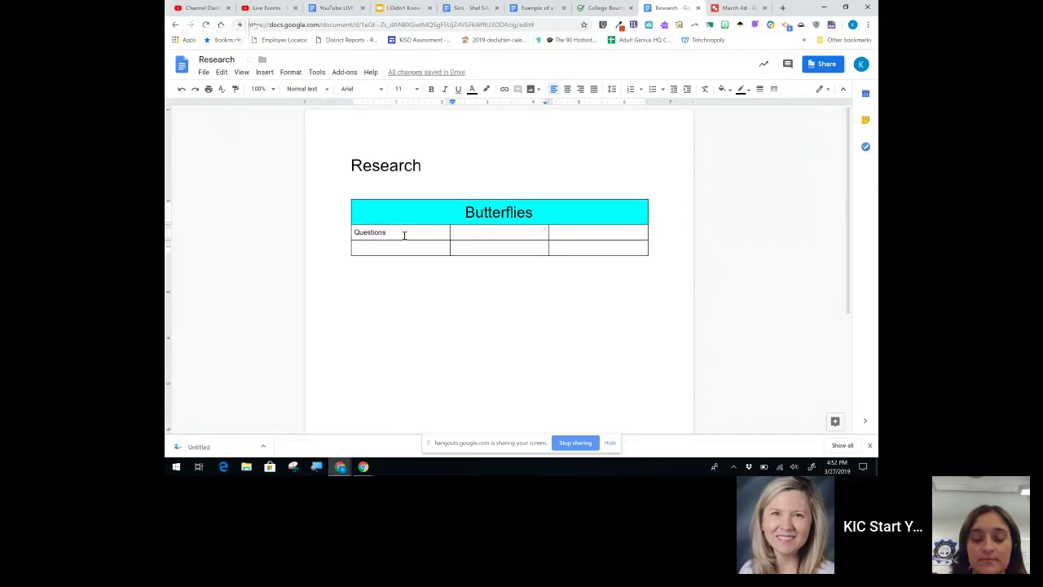
{"action": "type", "text": "Research"}
{"action": "key", "text": "Tab"}
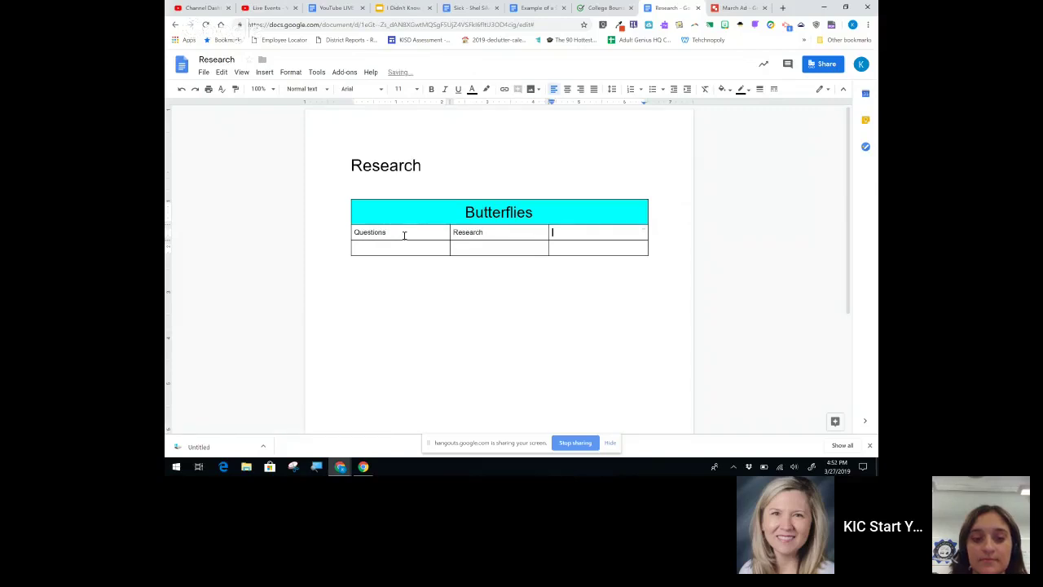
{"action": "type", "text": "Imag"}
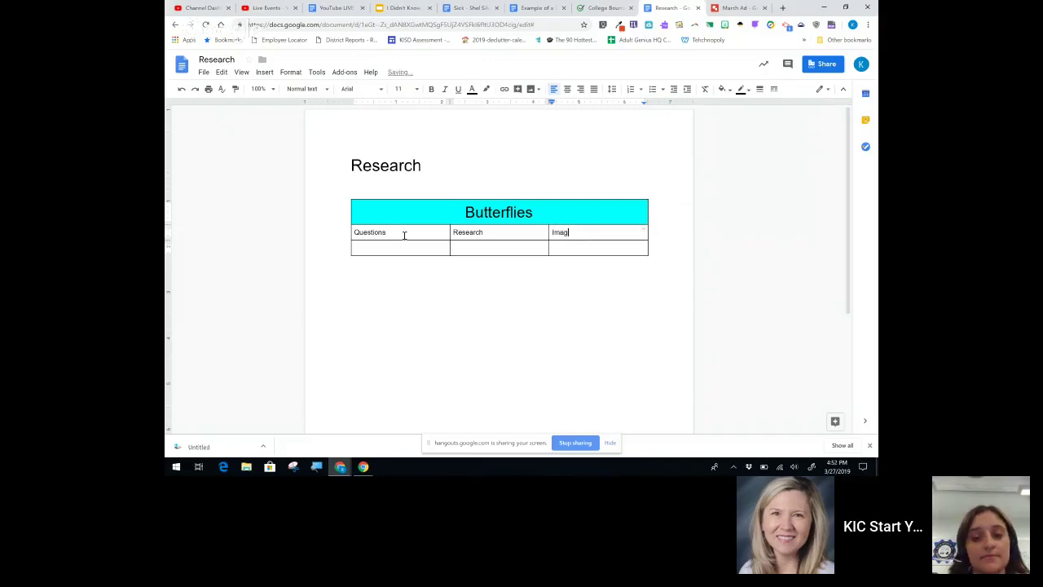
{"action": "type", "text": "e"}
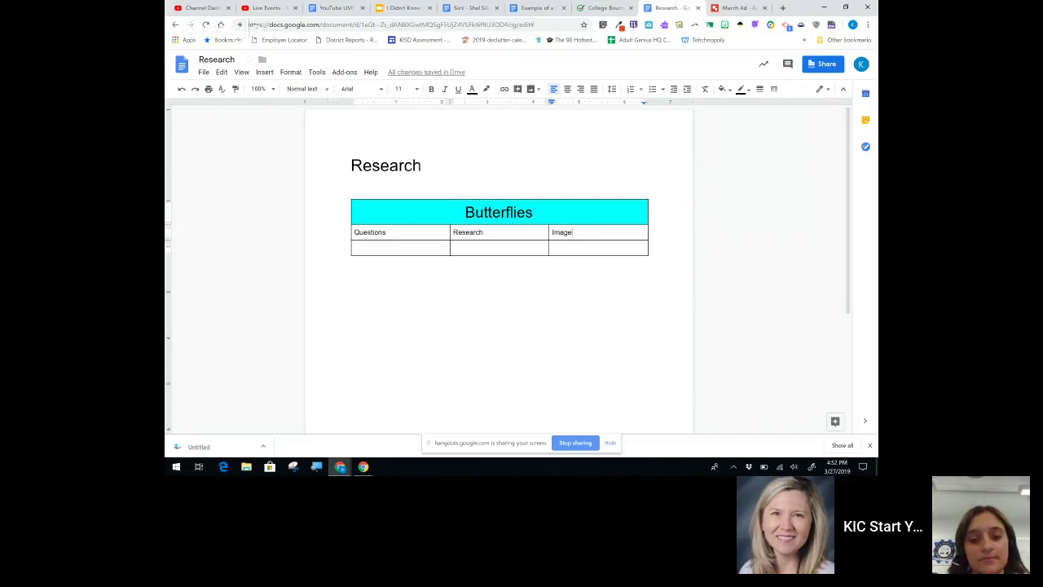
{"action": "key", "text": "Tab"}
Step: Type the butterfly life-cycle question below Questions, changing 'are' to 'is'
{"action": "type", "text": "Wha"}
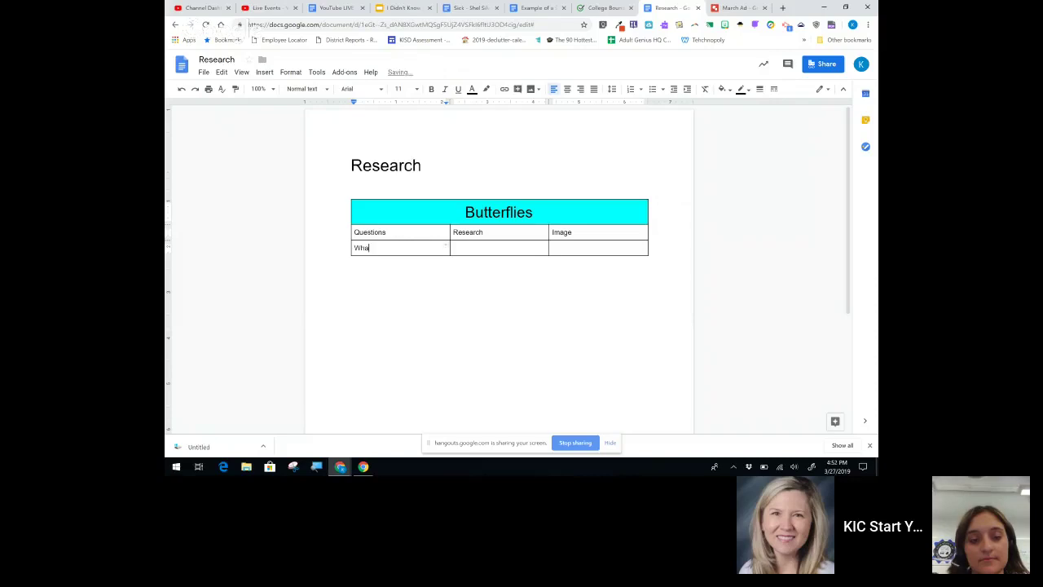
{"action": "type", "text": "t are the life cycle of "}
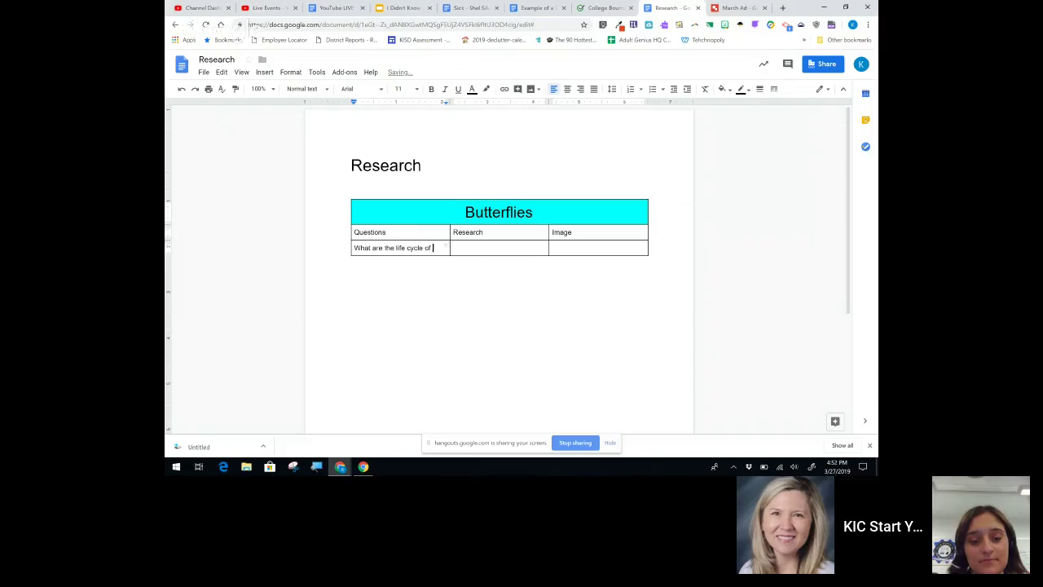
{"action": "type", "text": "a buttfly"}
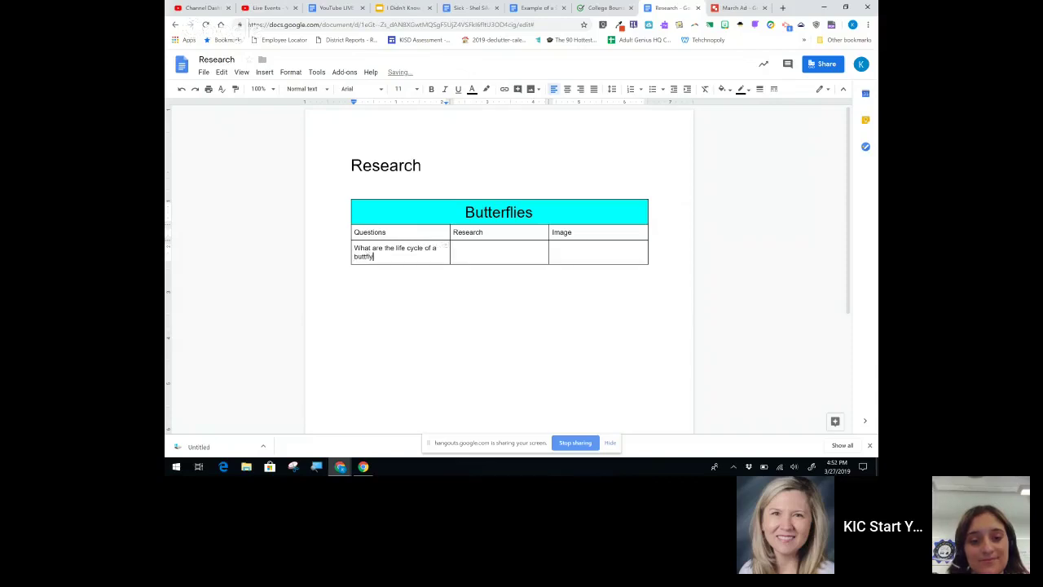
{"action": "key", "text": "BackSpace"}
{"action": "type", "text": "er"}
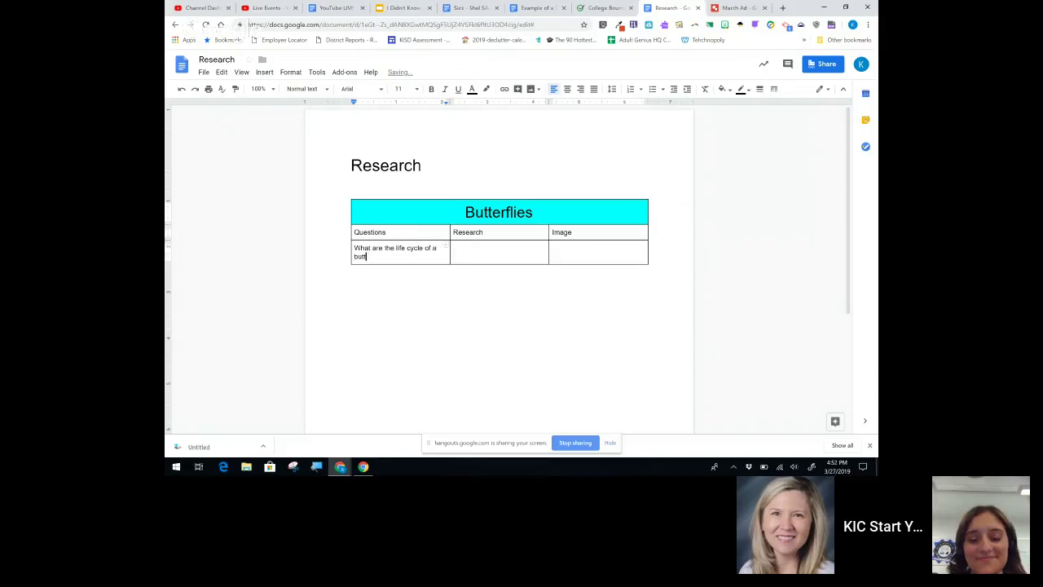
{"action": "type", "text": "fly?"}
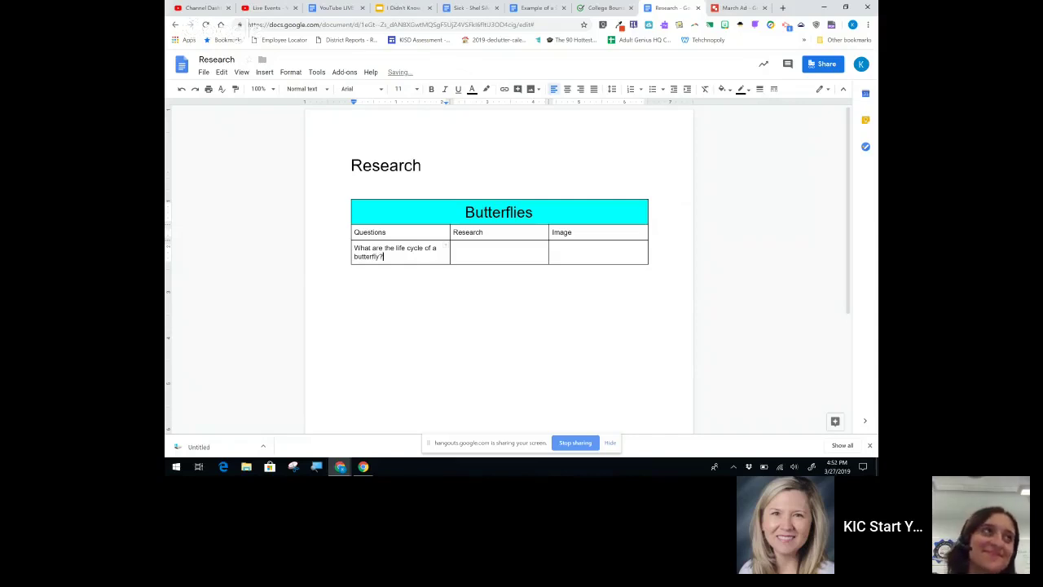
{"action": "double_click", "coordinate": [377, 248]}
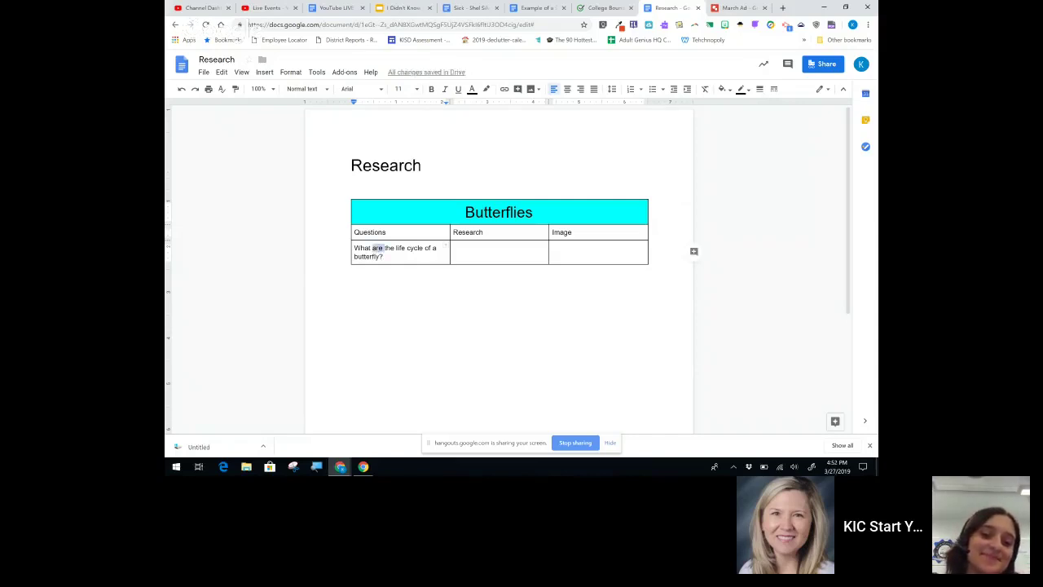
{"action": "type", "text": "is"}
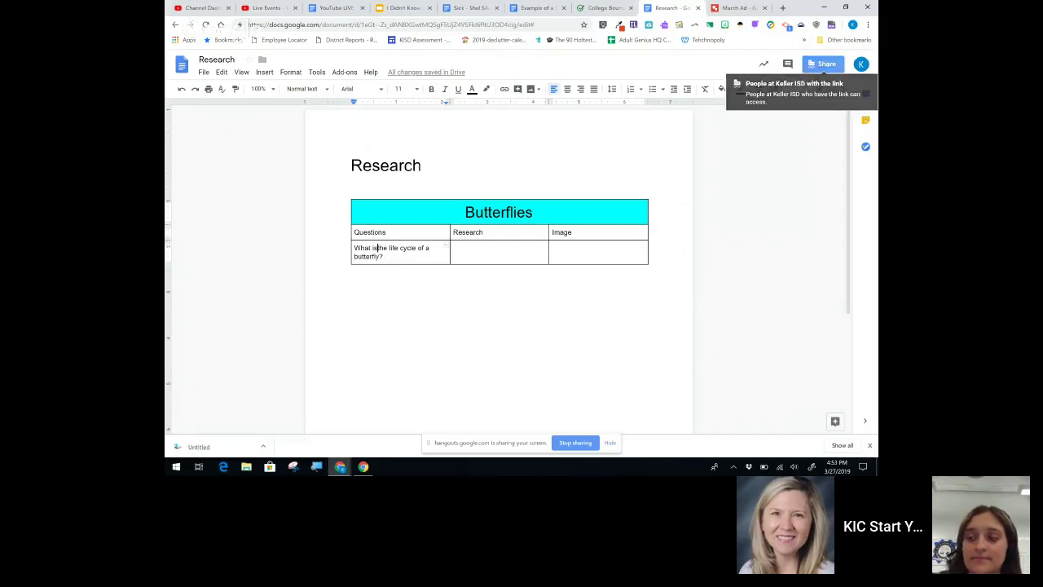
Step: Set link sharing so anyone at Keller ISD can edit, then copy the sharing link
{"action": "left_click", "coordinate": [823, 63]}
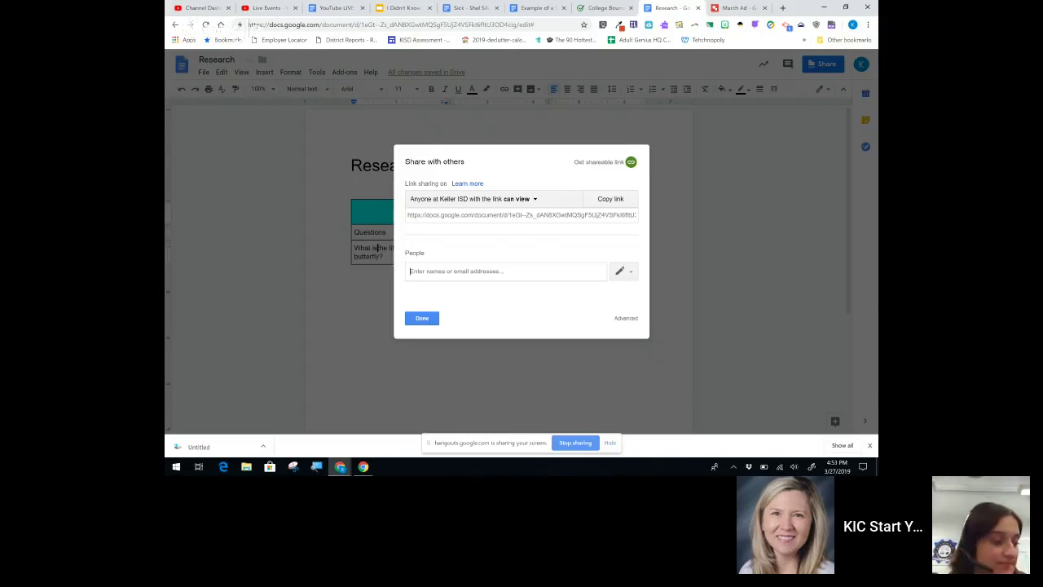
{"action": "left_click", "coordinate": [472, 199]}
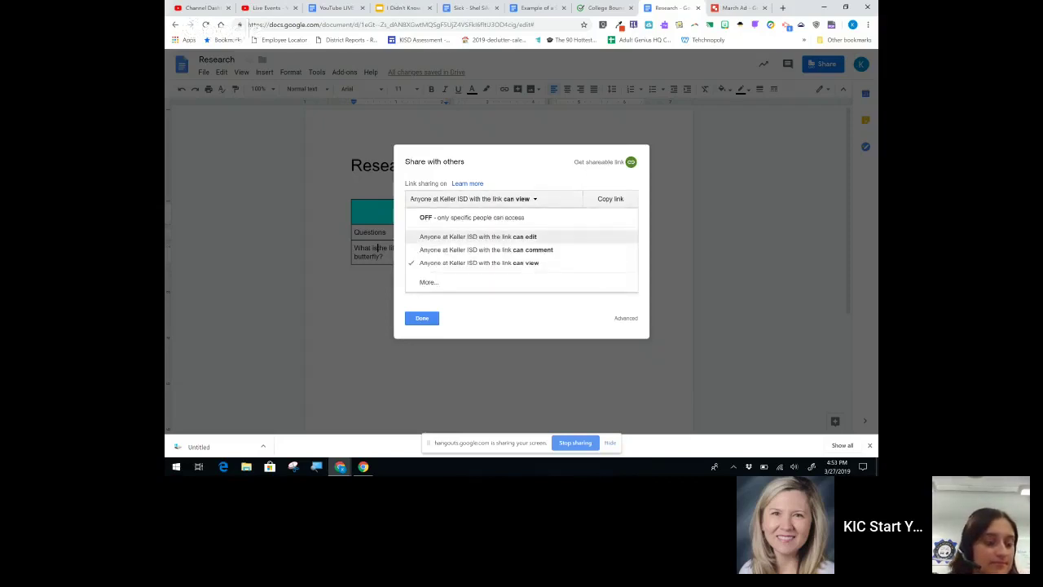
{"action": "left_click", "coordinate": [478, 236]}
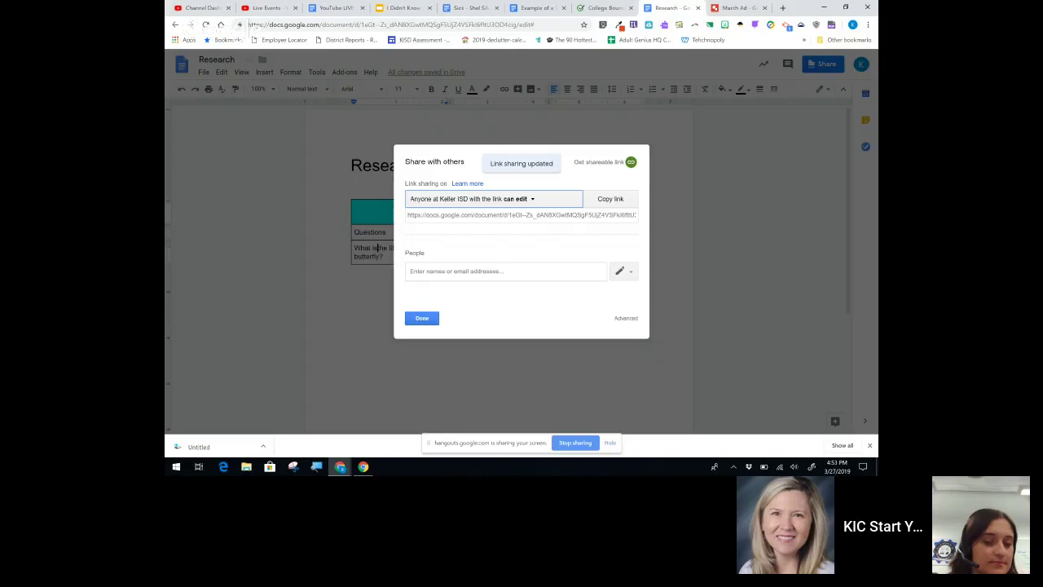
{"action": "left_click", "coordinate": [421, 317]}
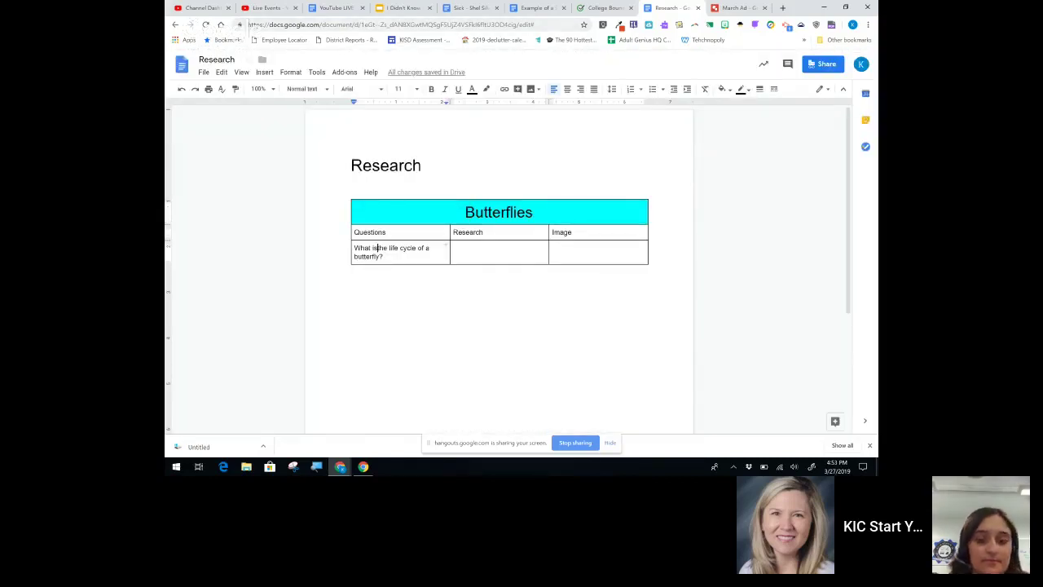
{"action": "left_click", "coordinate": [825, 63]}
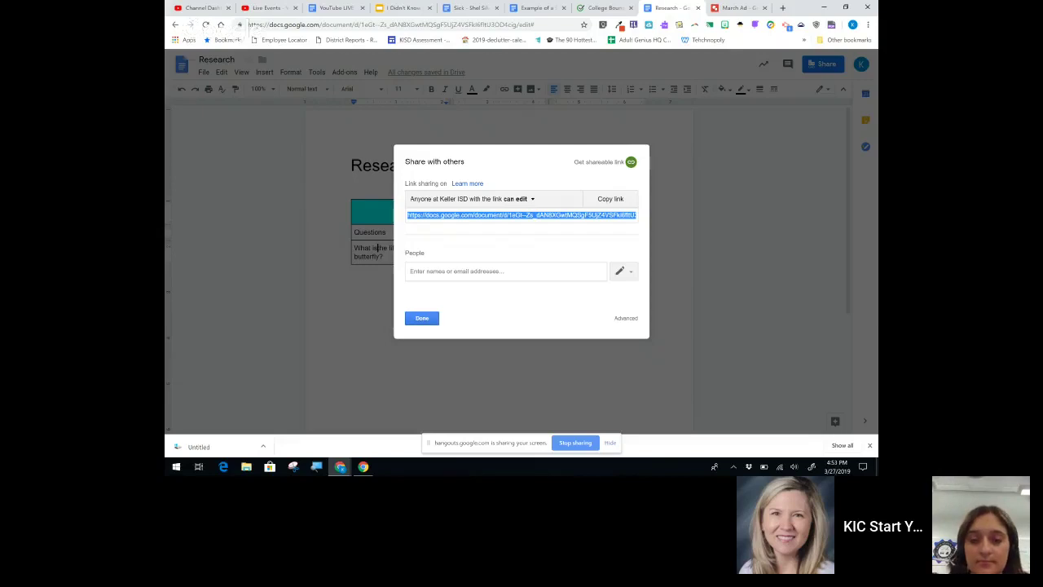
{"action": "left_click", "coordinate": [421, 318]}
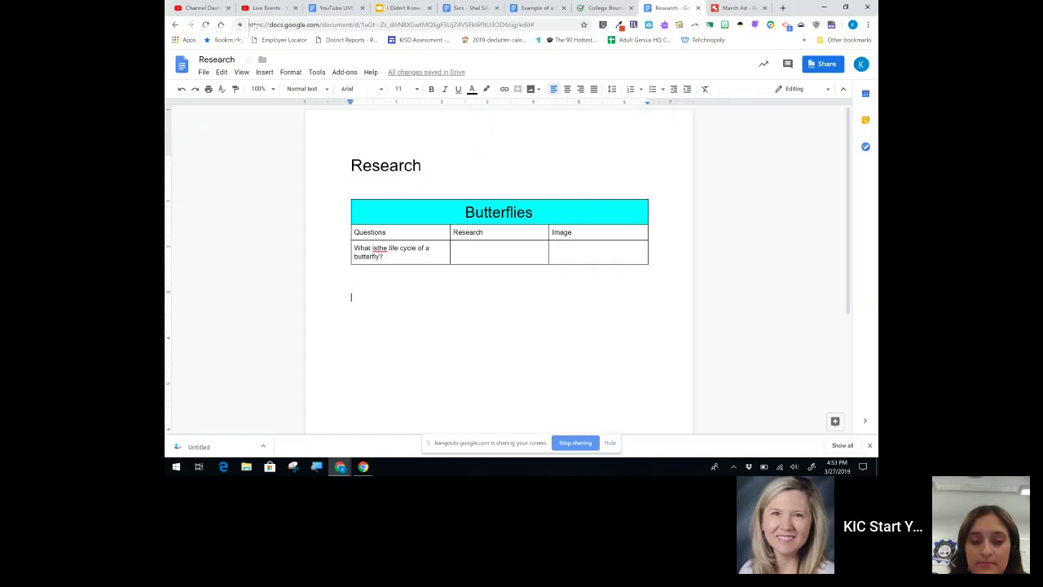
Step: Paste the sharing link below the table and replace 'edit' in it with 'copy'
{"action": "left_click", "coordinate": [203, 73]}
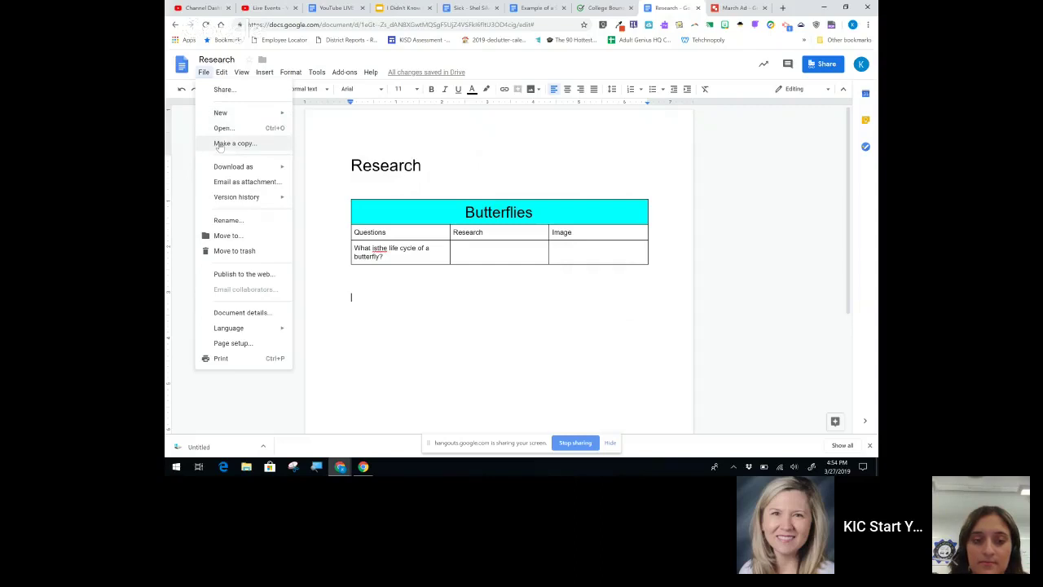
{"action": "left_click", "coordinate": [218, 145]}
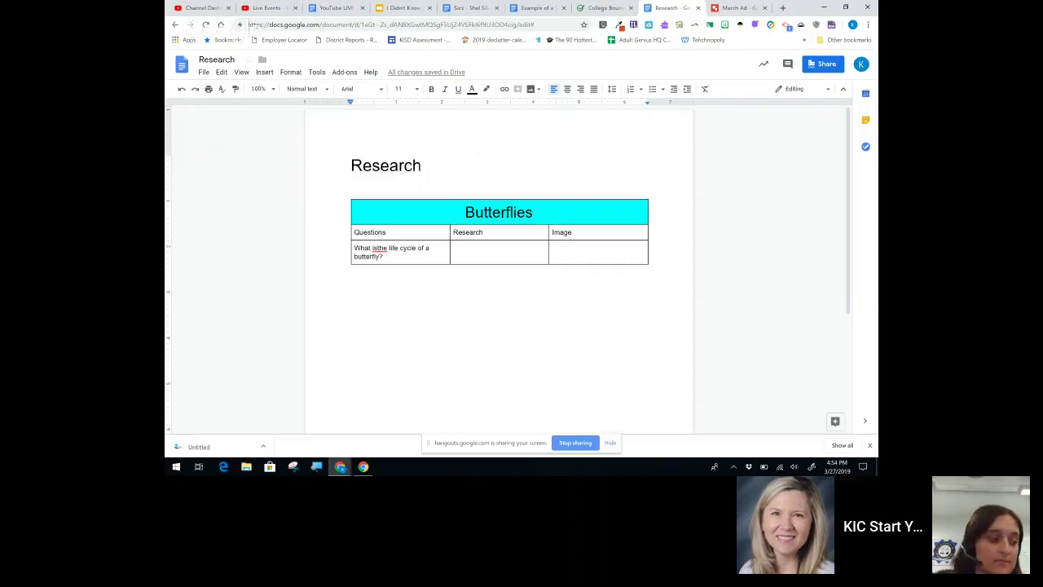
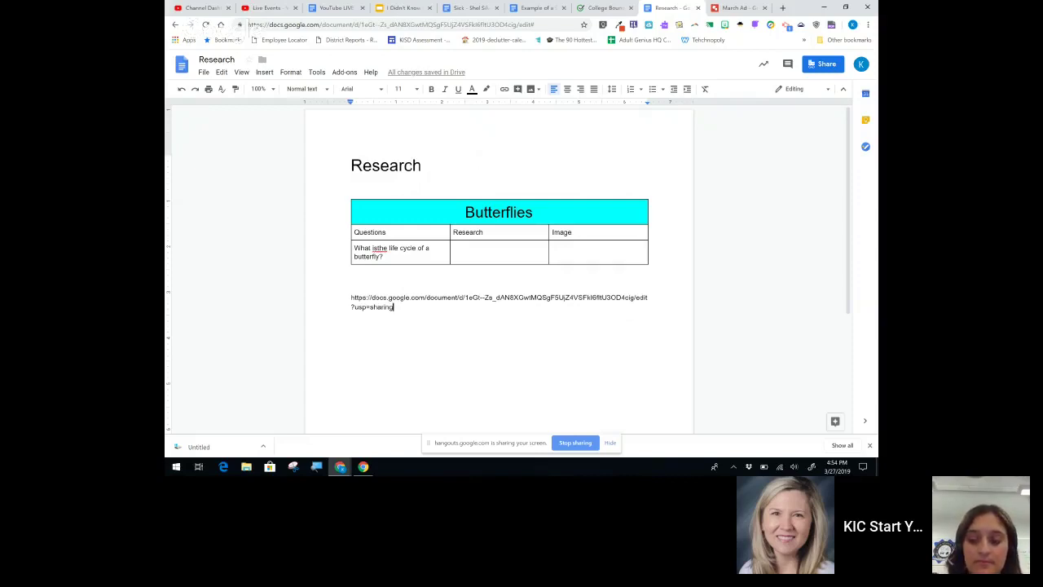
{"action": "double_click", "coordinate": [641, 297]}
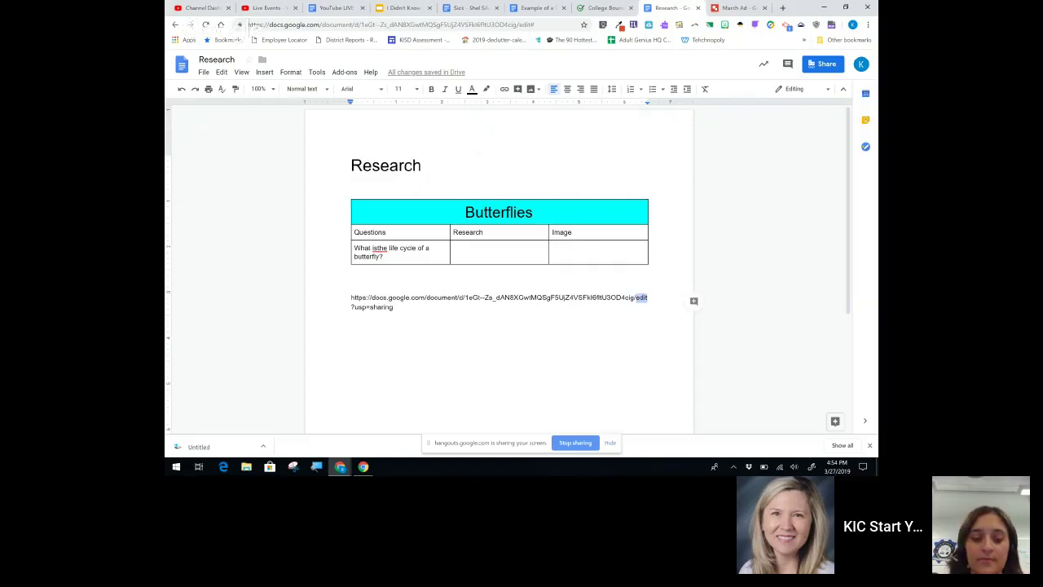
{"action": "type", "text": "copy"}
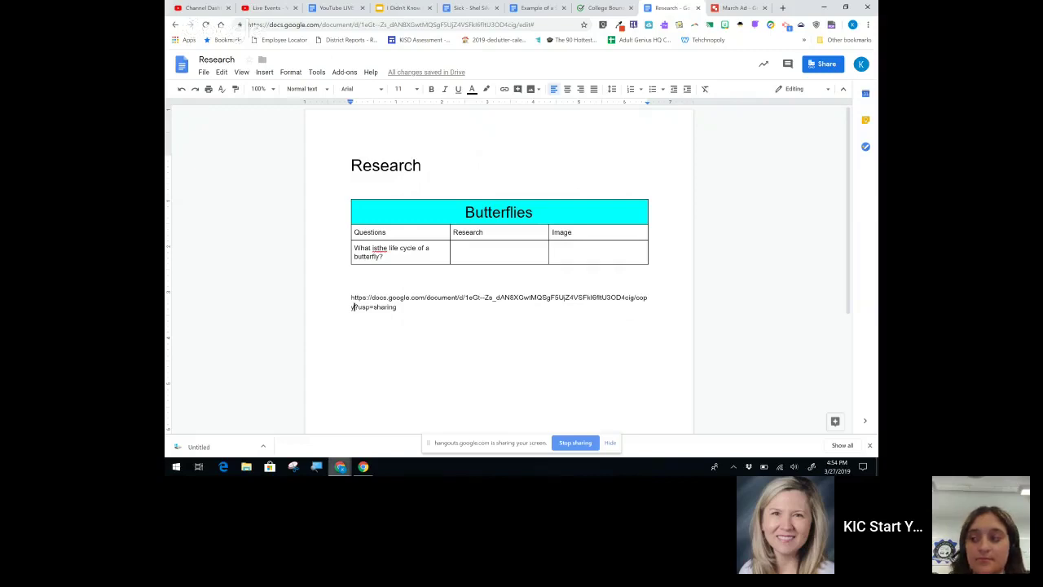
{"action": "mouse_move", "coordinate": [340, 467]}
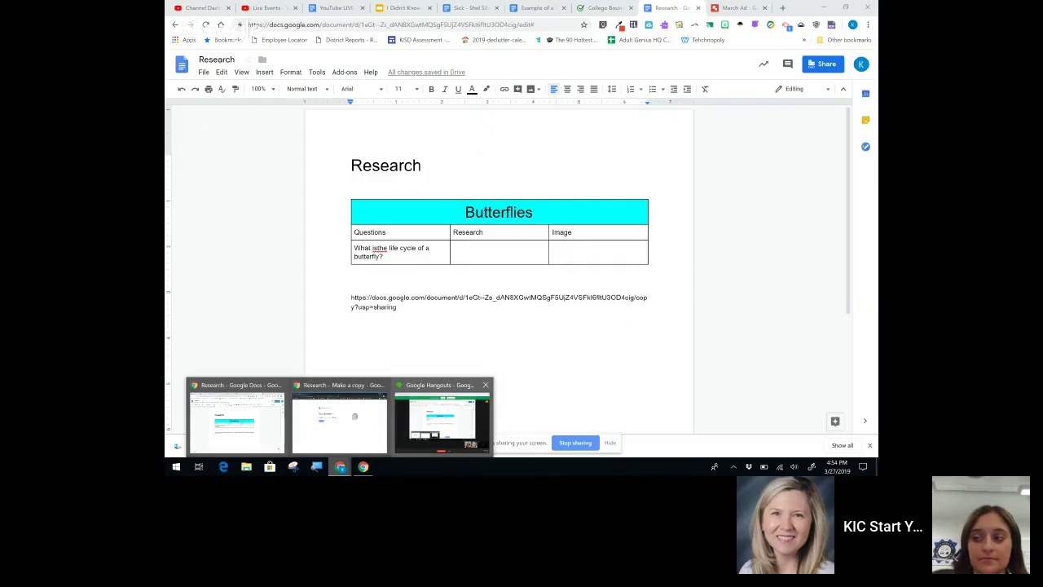
Step: Make a copy from the modified link's prompt, then delete the pasted link below the table
{"action": "left_click", "coordinate": [339, 418]}
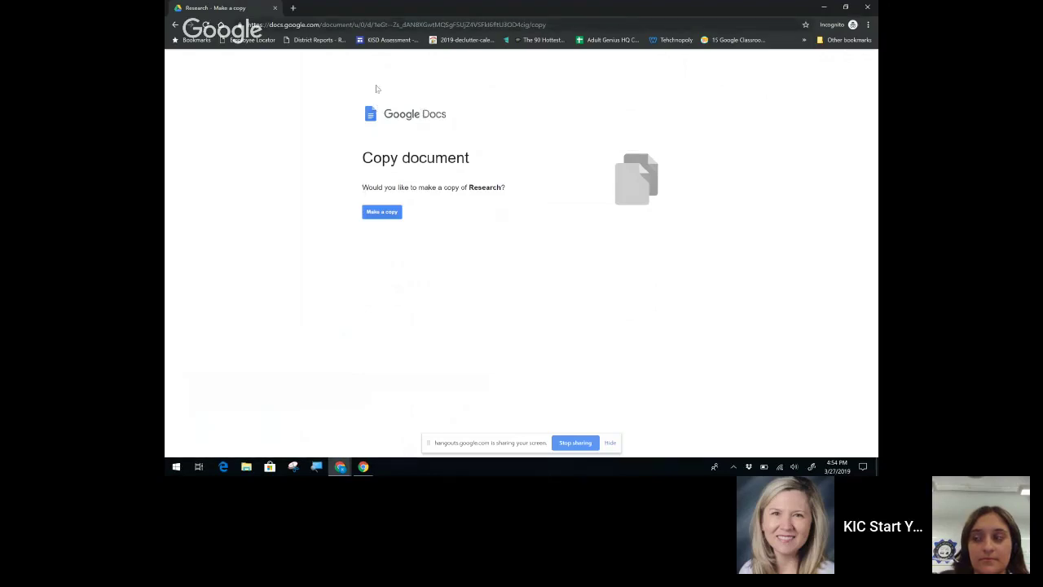
{"action": "left_click", "coordinate": [381, 212]}
{"action": "left_click", "coordinate": [824, 6]}
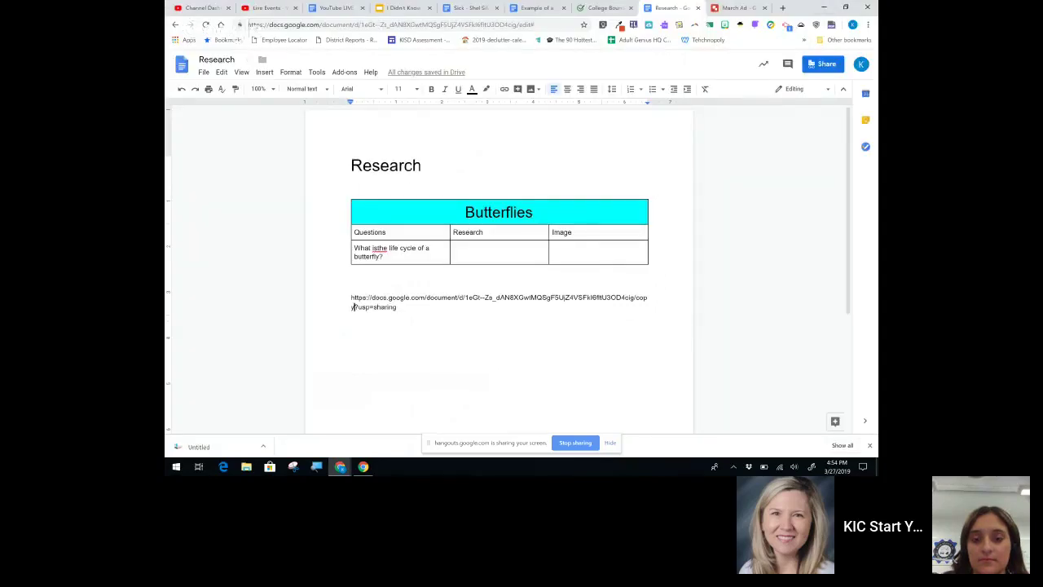
{"action": "triple_click", "coordinate": [352, 307]}
{"action": "key", "text": "BackSpace"}
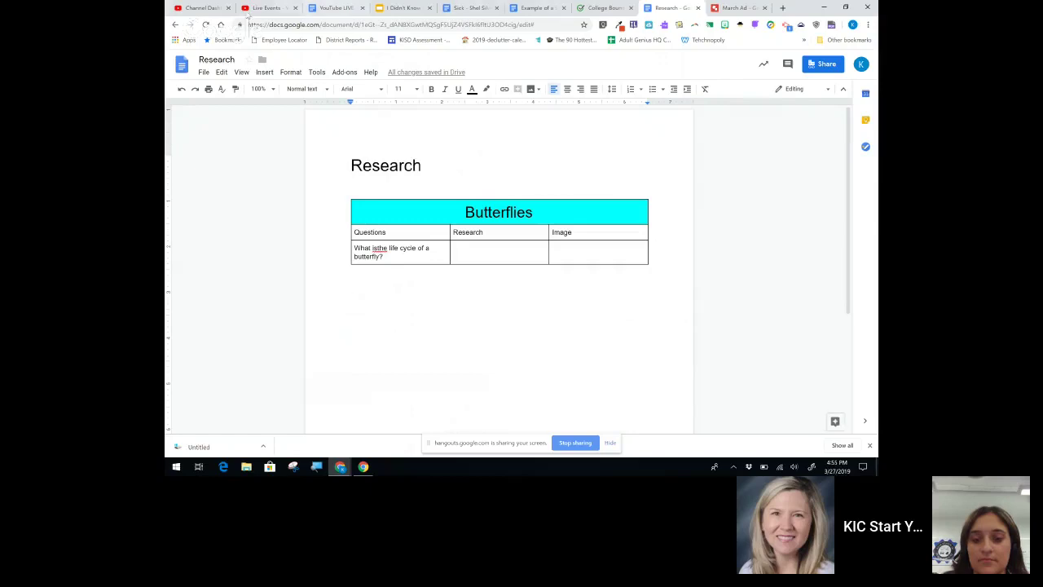
Step: Search the Explore panel for 'life cycle of a butterfly'
{"action": "left_click", "coordinate": [317, 73]}
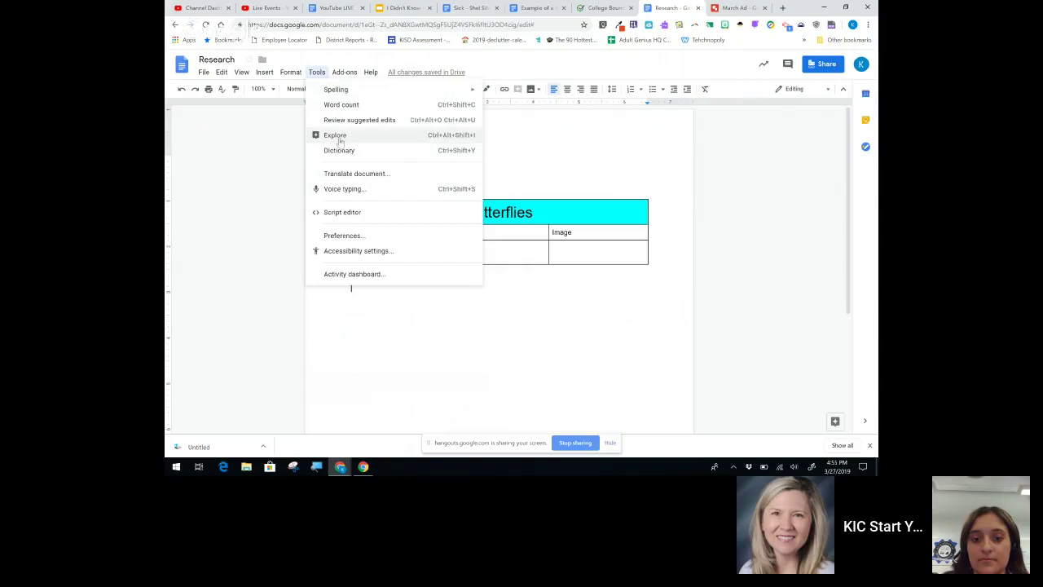
{"action": "left_click", "coordinate": [350, 284]}
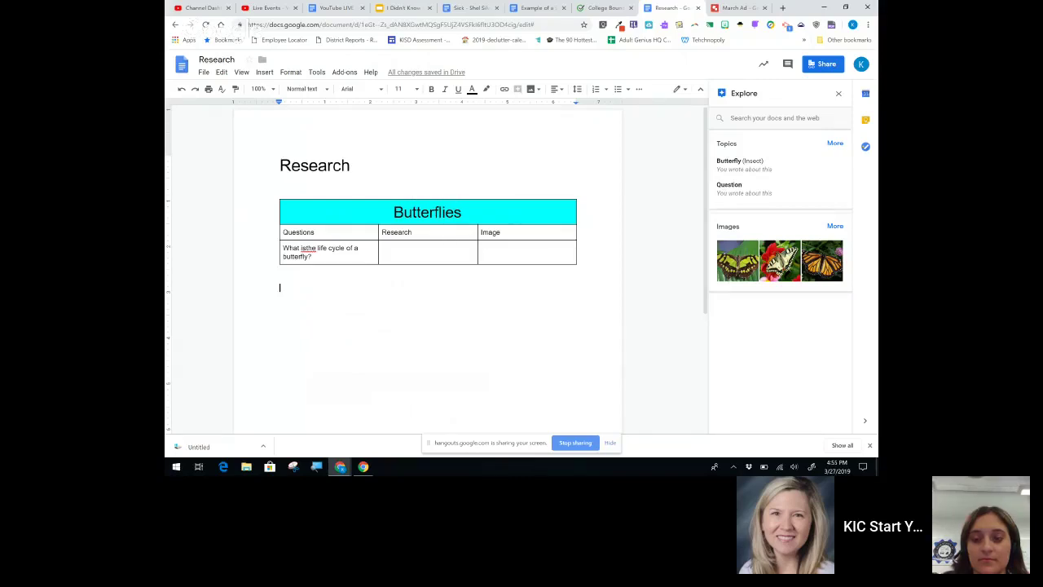
{"action": "left_click", "coordinate": [774, 118]}
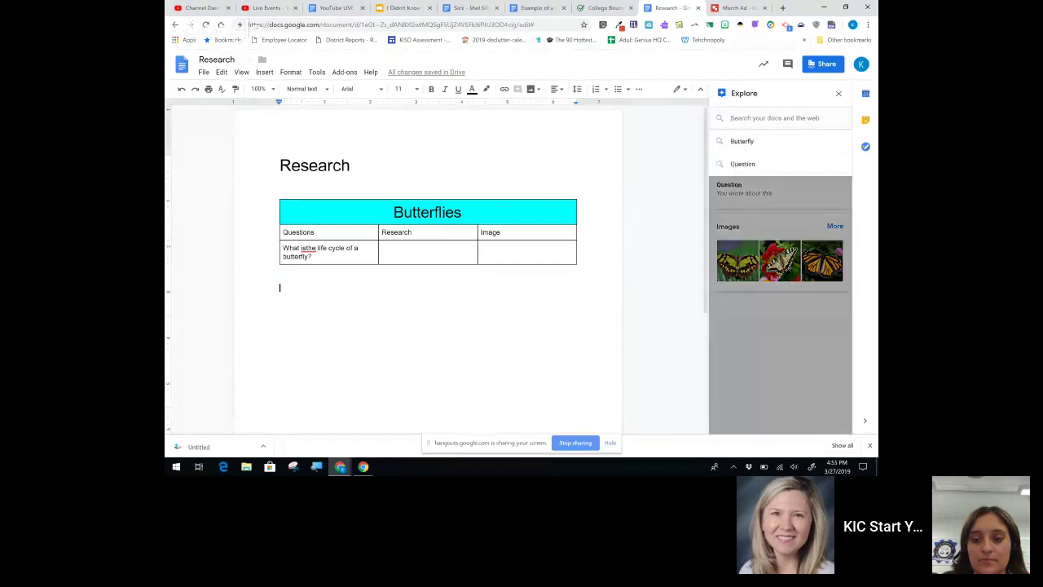
{"action": "type", "text": "cycle"}
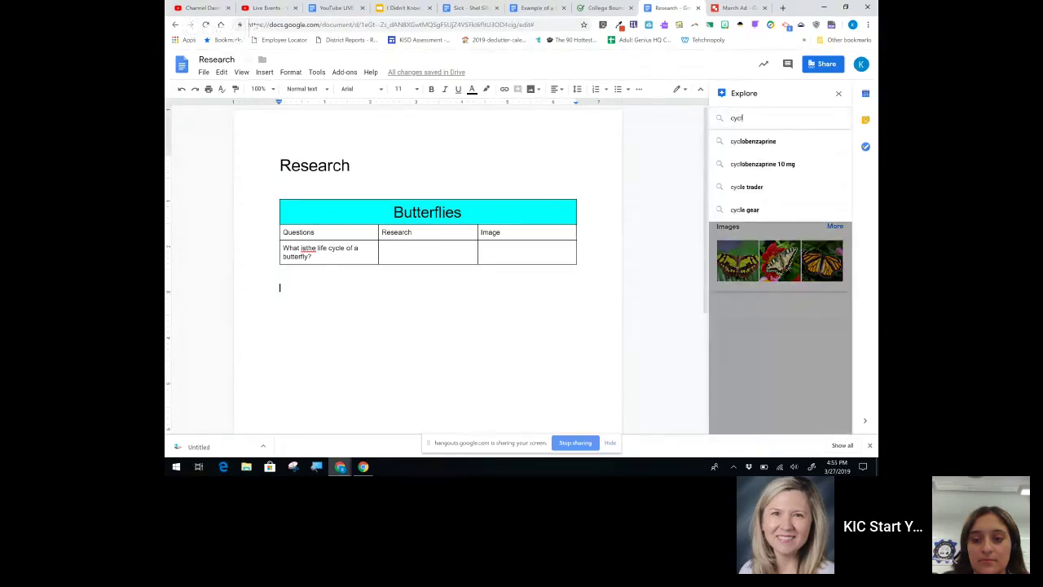
{"action": "key", "text": "BackSpace"}
{"action": "key", "text": "BackSpace"}
{"action": "key", "text": "BackSpace"}
{"action": "key", "text": "BackSpace"}
{"action": "key", "text": "BackSpace"}
{"action": "key", "text": "BackSpace"}
{"action": "type", "text": "life"}
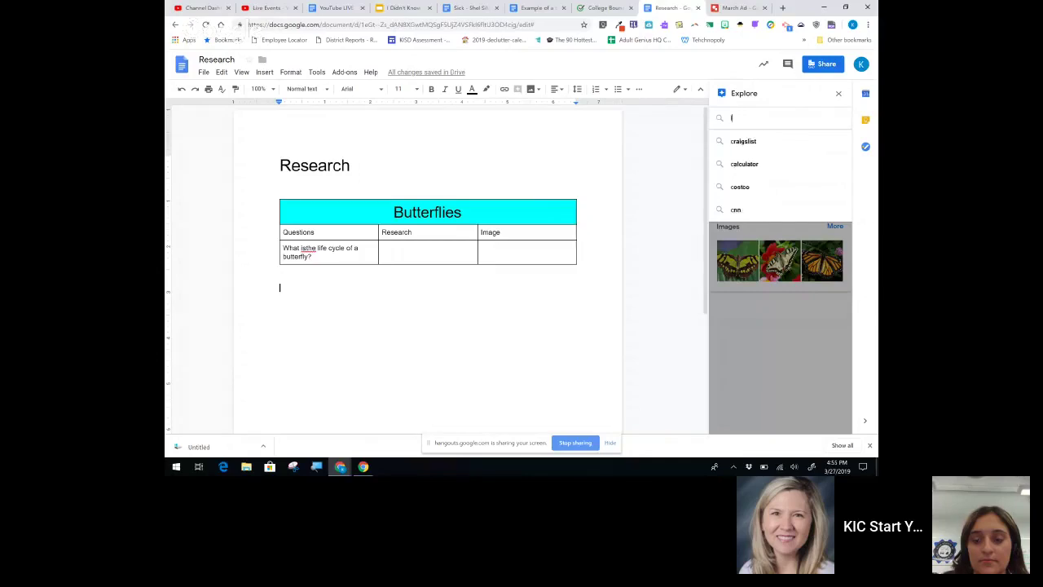
{"action": "type", "text": " cycl"}
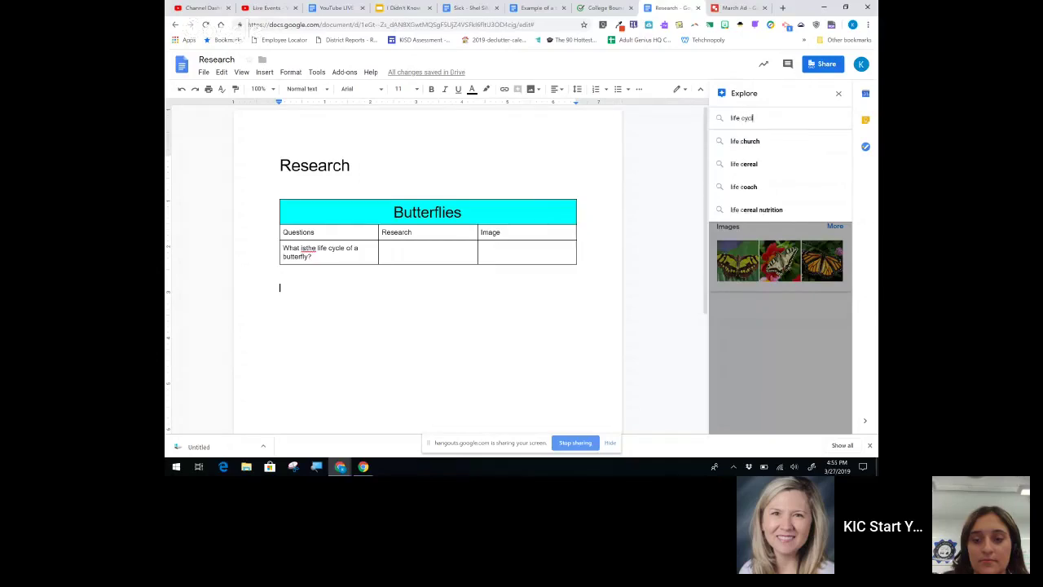
{"action": "type", "text": "e of a butterfly"}
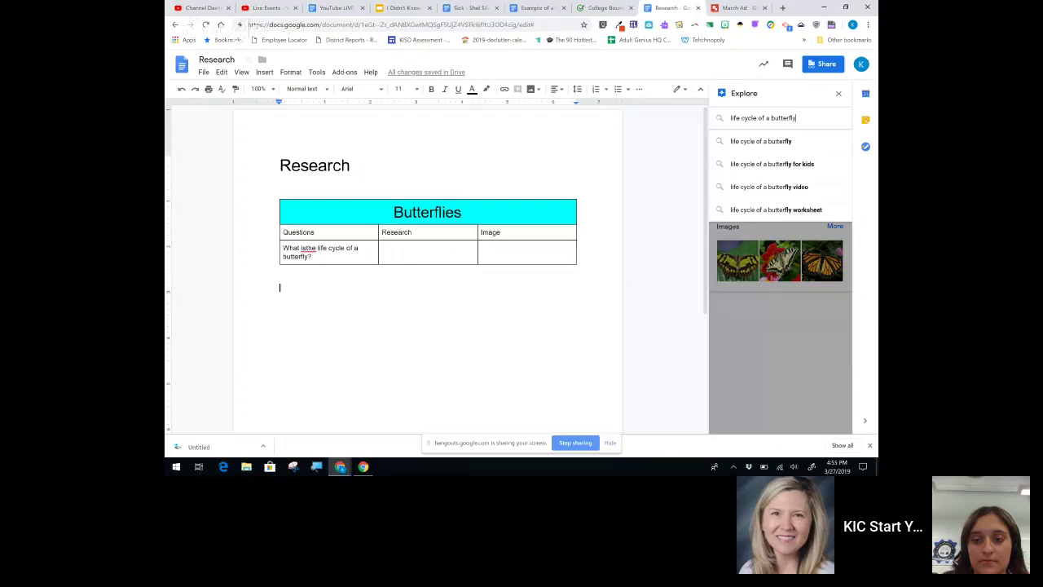
{"action": "key", "text": "Return"}
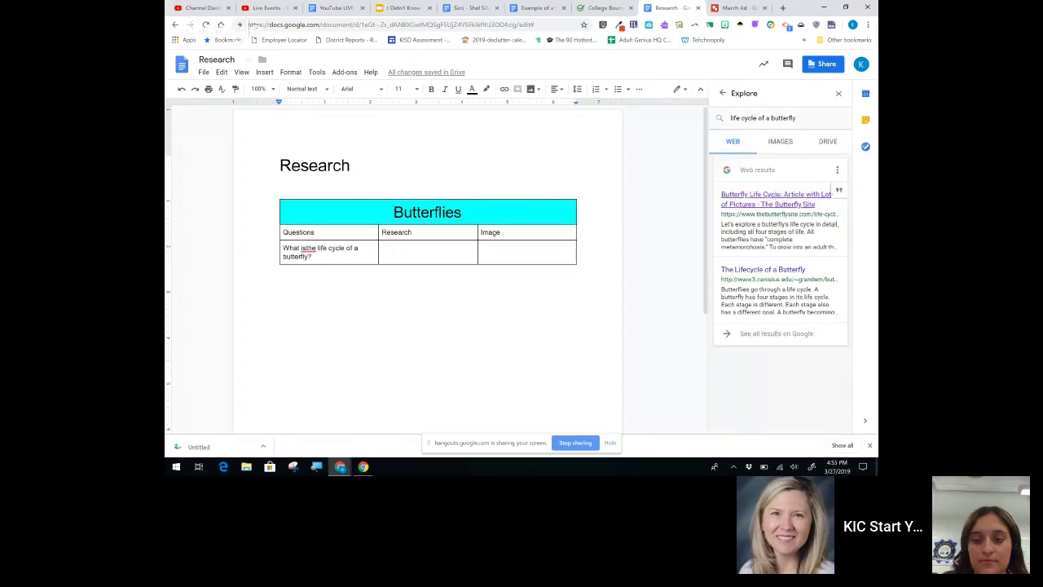
{"action": "mouse_move", "coordinate": [815, 195]}
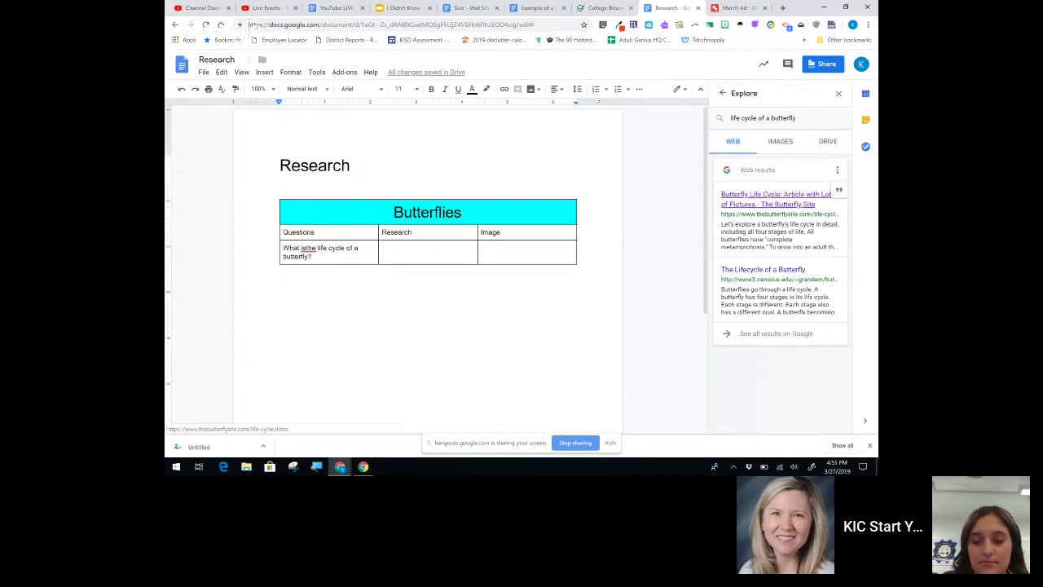
Step: Paste The Butterfly Site's four-stage sentence (egg, larva, pupa, adult) into the Research cell
{"action": "left_click", "coordinate": [825, 196]}
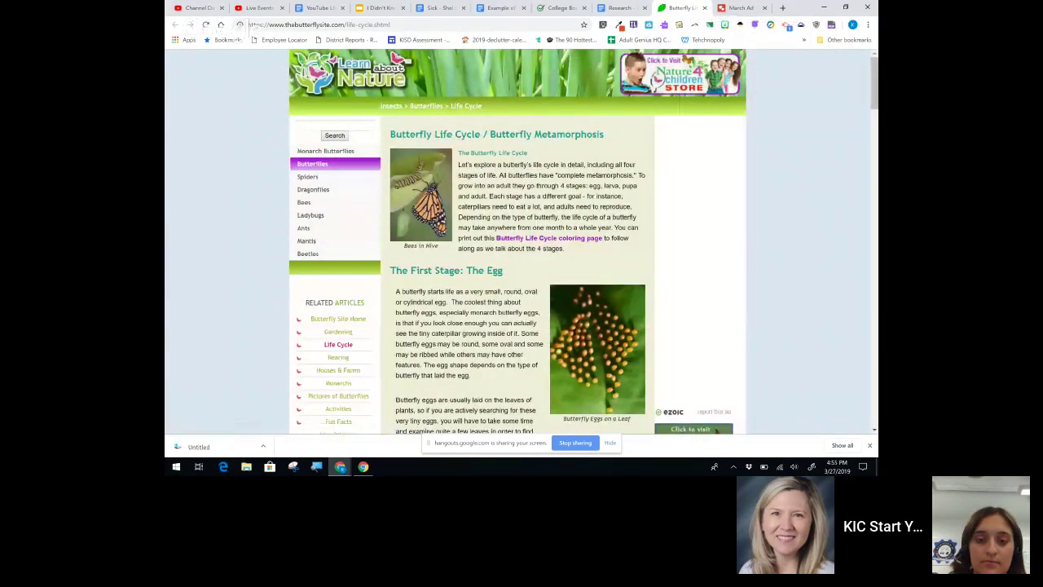
{"action": "left_click_drag", "start_coordinate": [637, 174], "coordinate": [489, 195]}
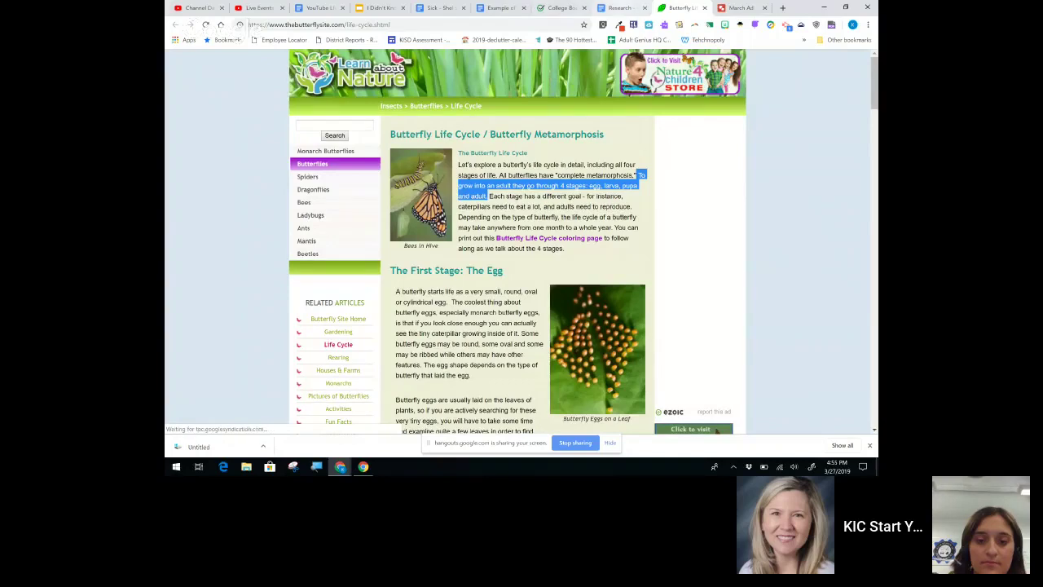
{"action": "key", "text": "ctrl+shift+Tab"}
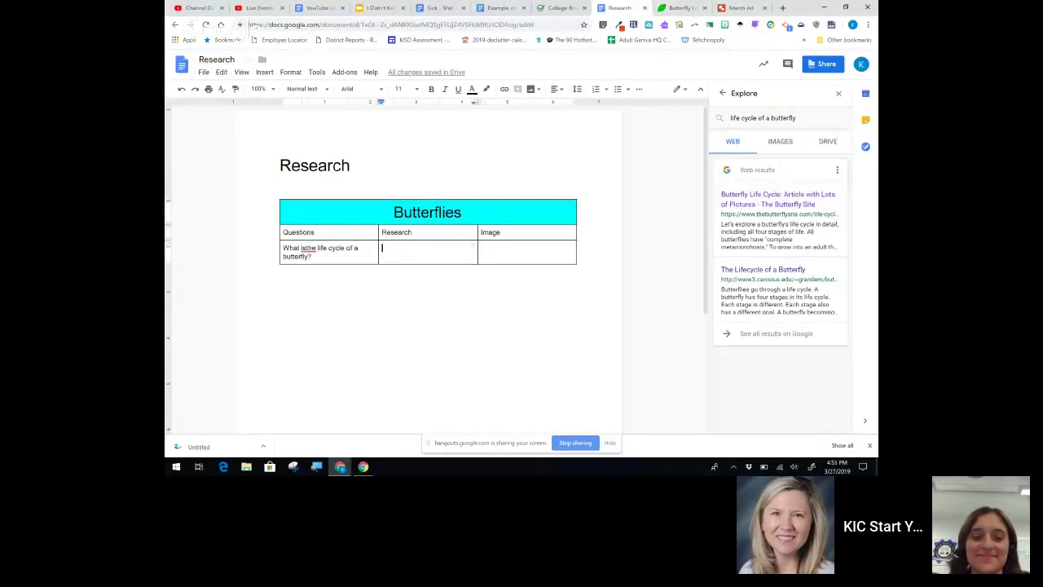
{"action": "type", "text": "To grow into an adult they go through 4 stages: egg, larva, pupa and adult."}
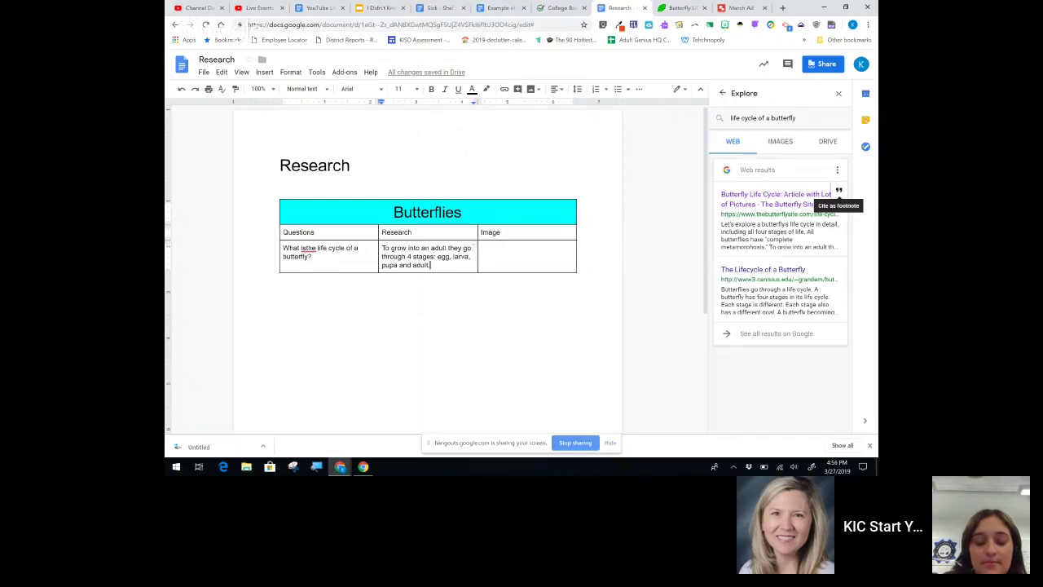
Step: Cite The Butterfly Site as a footnote after the sentence, keeping MLA format
{"action": "left_click", "coordinate": [839, 191]}
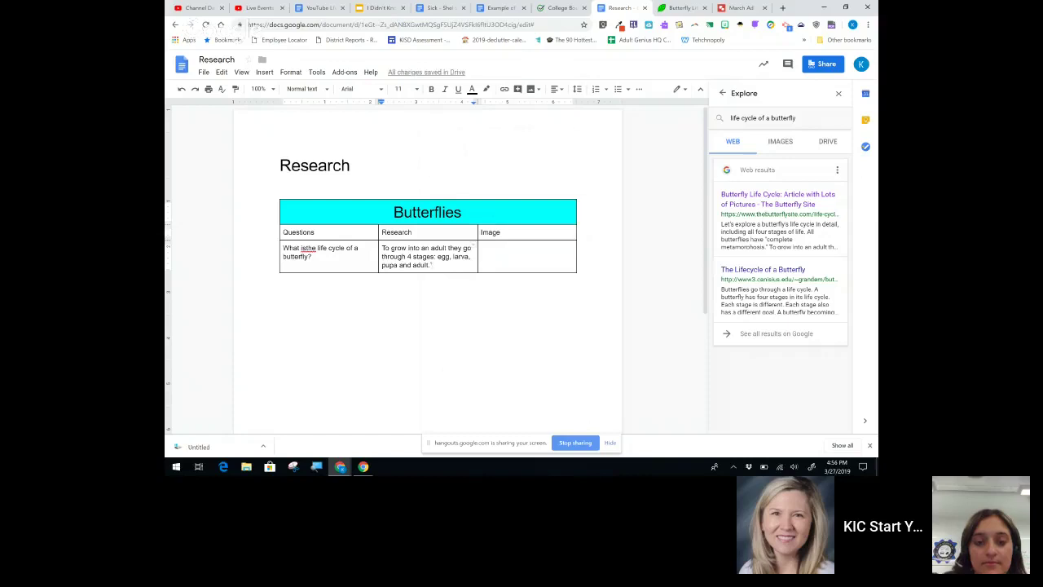
{"action": "scroll", "coordinate": [428, 269], "scroll_direction": "down", "scroll_amount": 5}
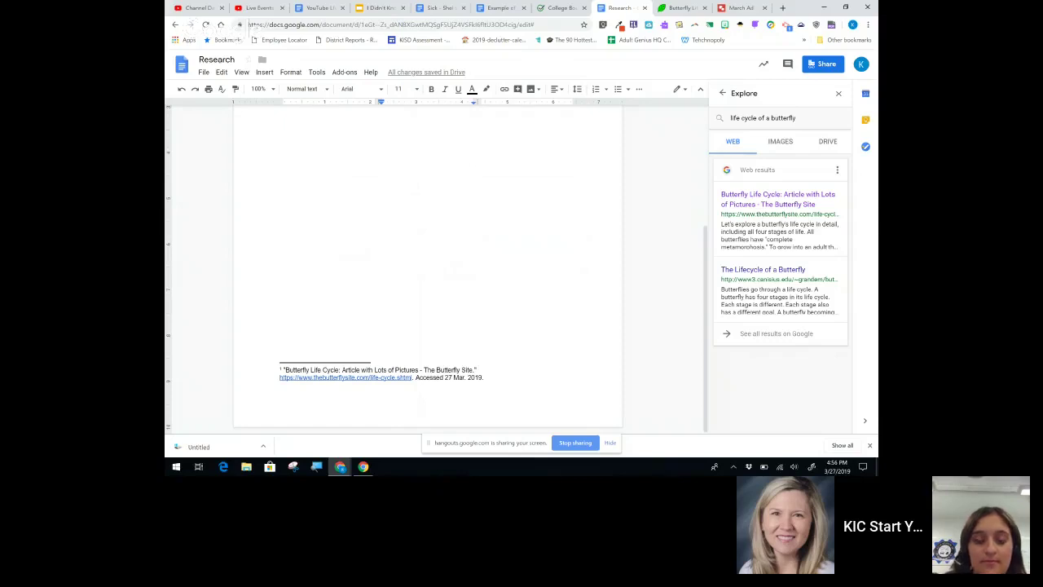
{"action": "scroll", "coordinate": [428, 269], "scroll_direction": "up", "scroll_amount": 4}
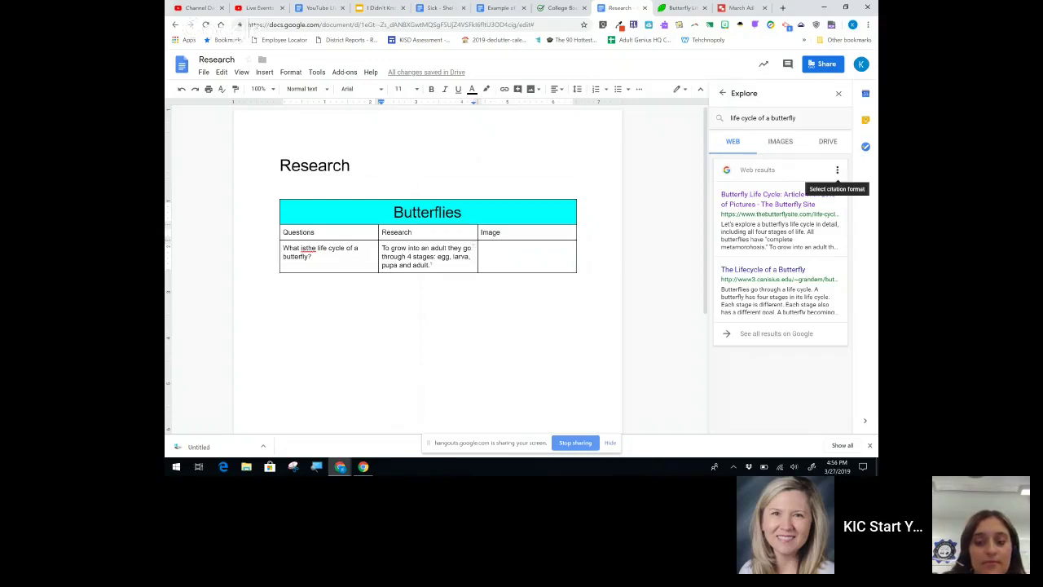
{"action": "left_click", "coordinate": [837, 169]}
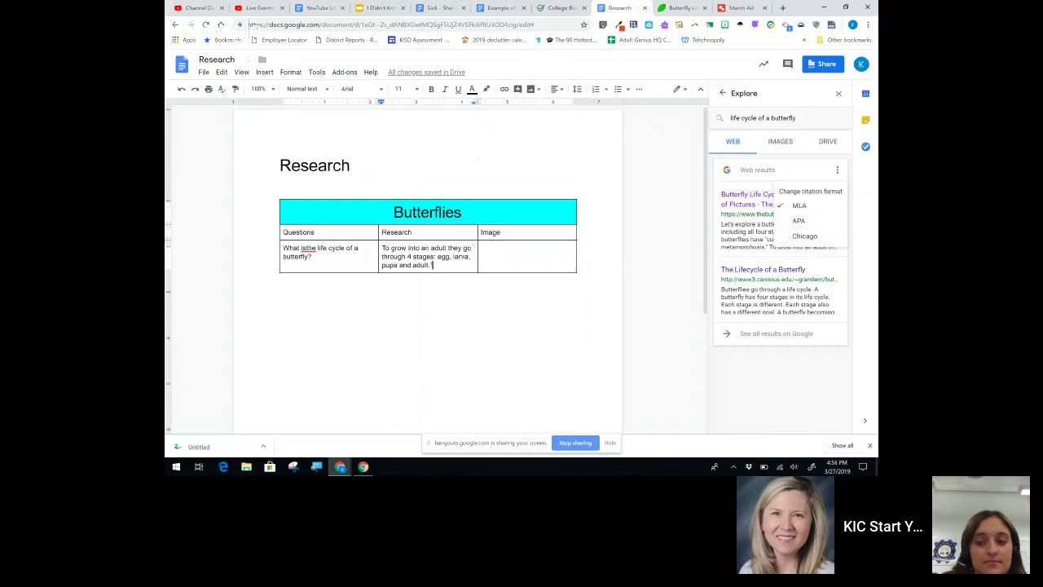
{"action": "key", "text": "Escape"}
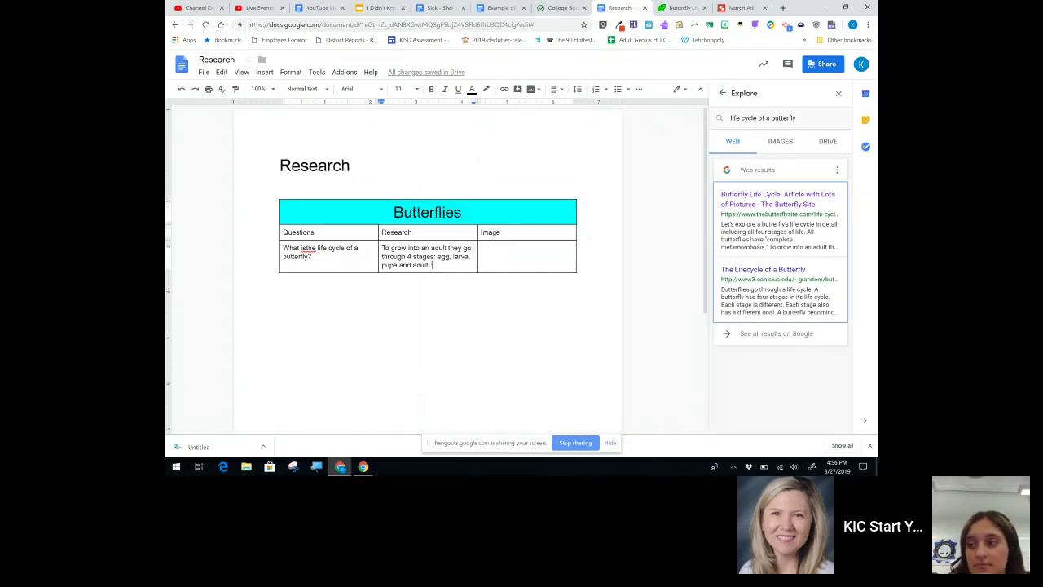
Step: Insert the first butterfly image result into the Image cell
{"action": "left_click", "coordinate": [780, 142]}
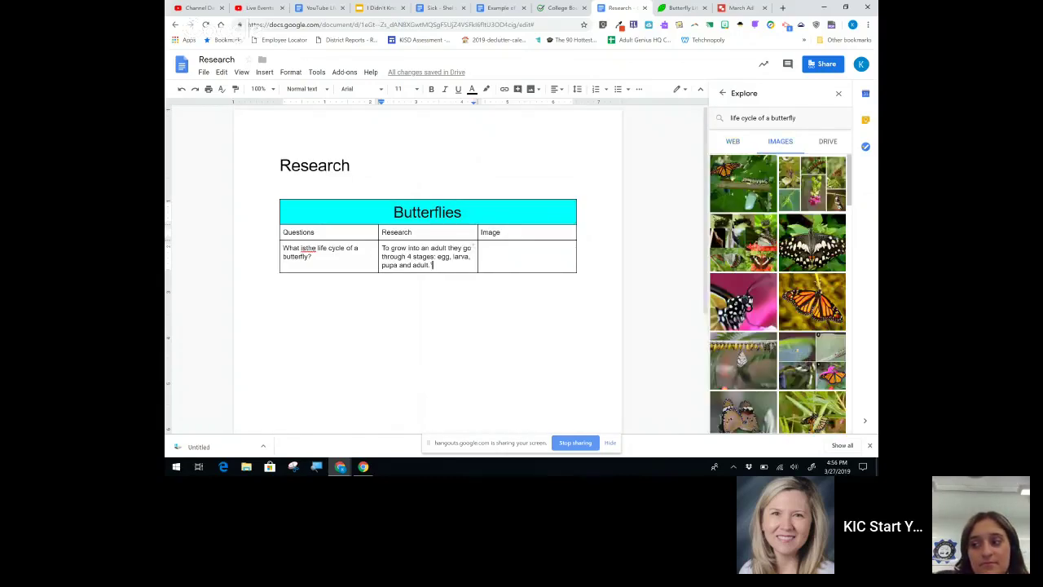
{"action": "left_click", "coordinate": [482, 249]}
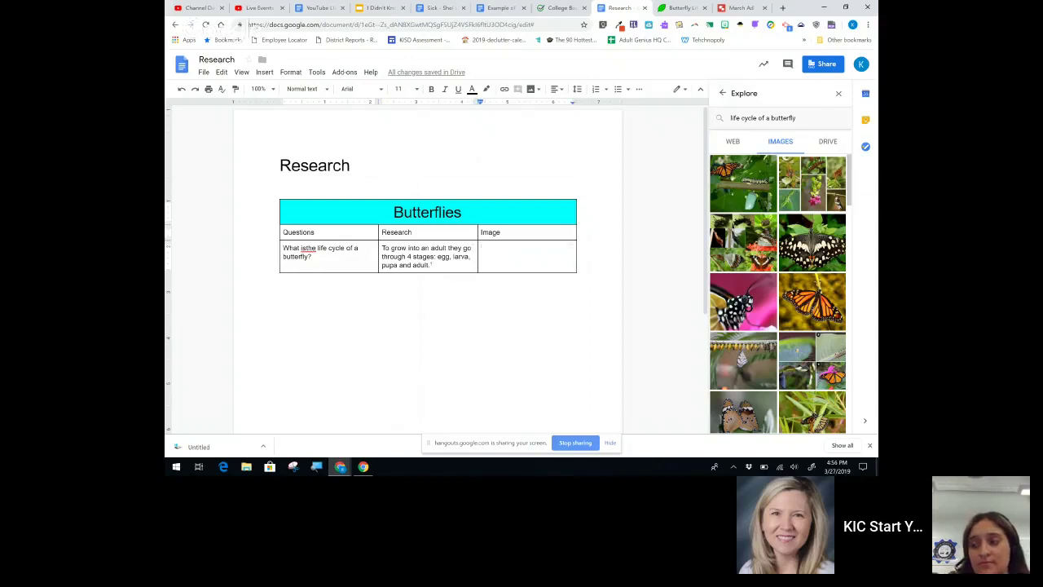
{"action": "mouse_move", "coordinate": [743, 183]}
{"action": "left_click", "coordinate": [768, 162]}
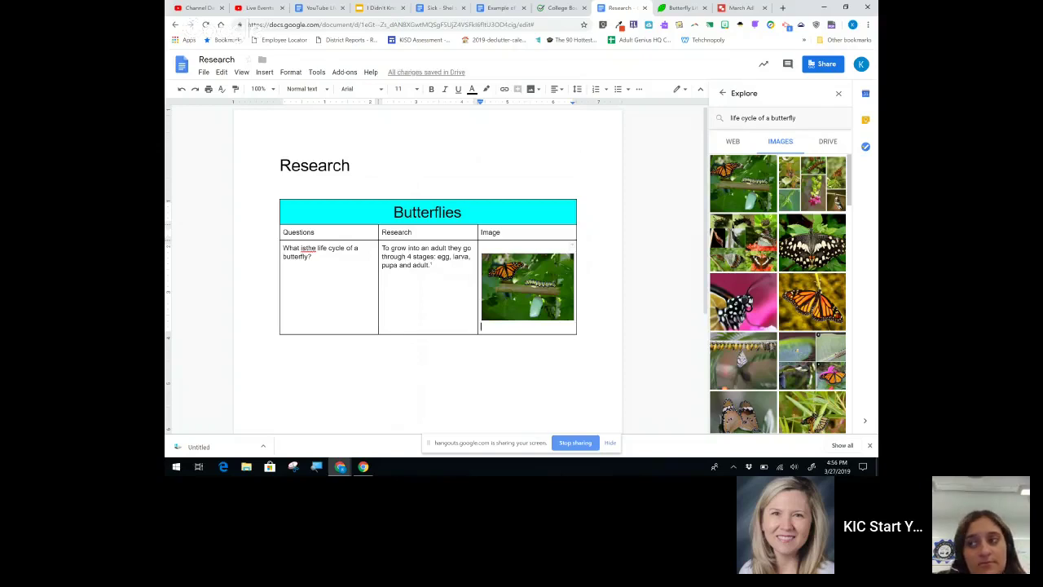
Step: Select the monarch butterfly photo to see its source link, then close the Explore panel
{"action": "left_click", "coordinate": [527, 286]}
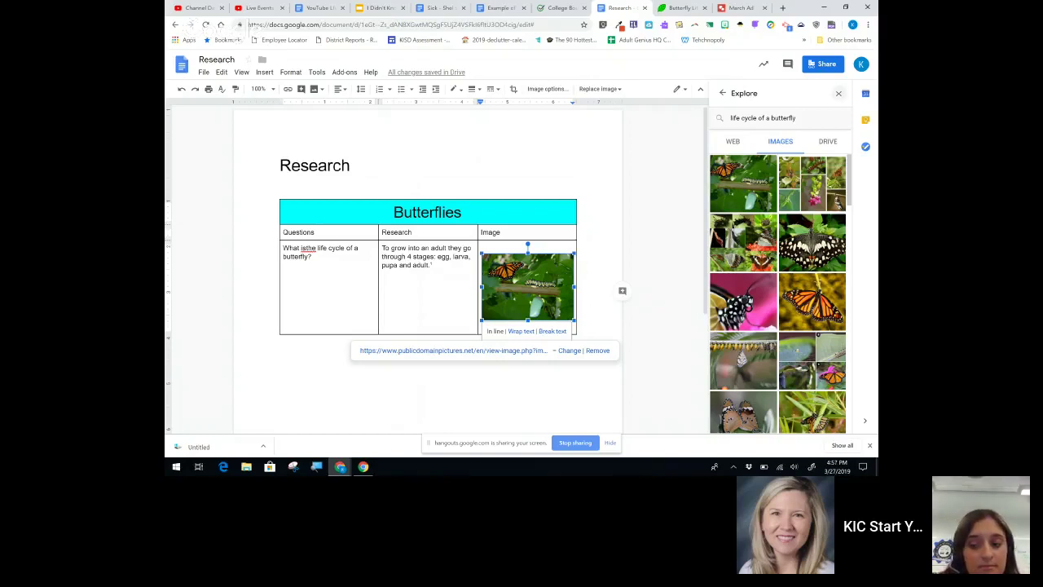
{"action": "left_click", "coordinate": [839, 93]}
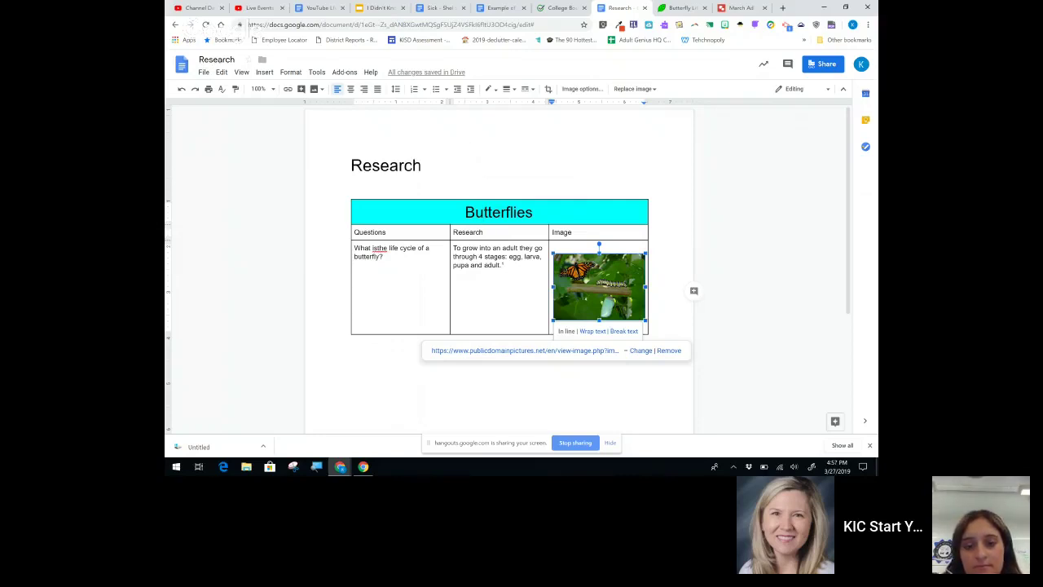
Step: Open the Research document's version history from the File menu
{"action": "left_click", "coordinate": [204, 72]}
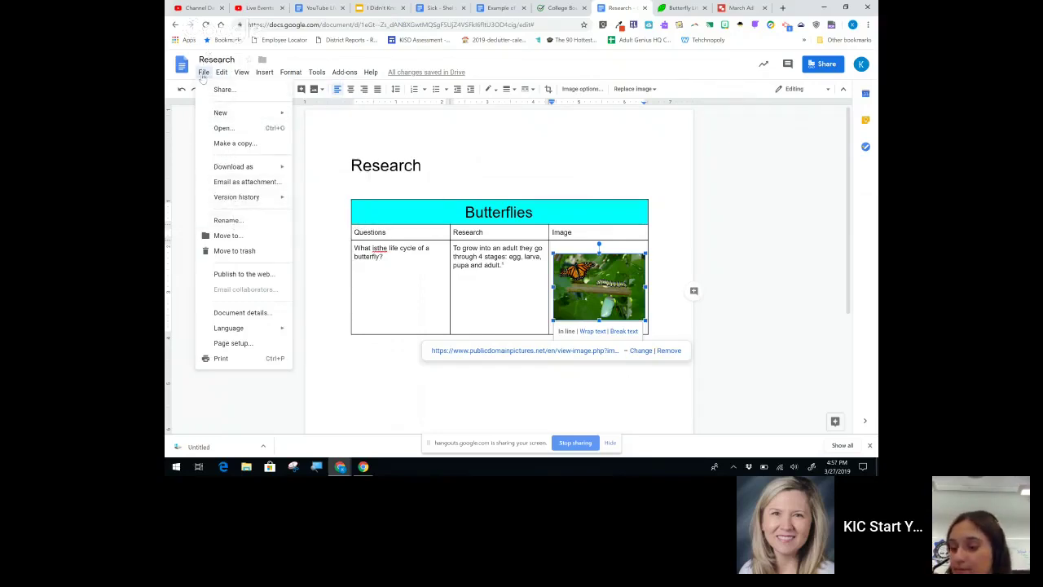
{"action": "mouse_move", "coordinate": [237, 200]}
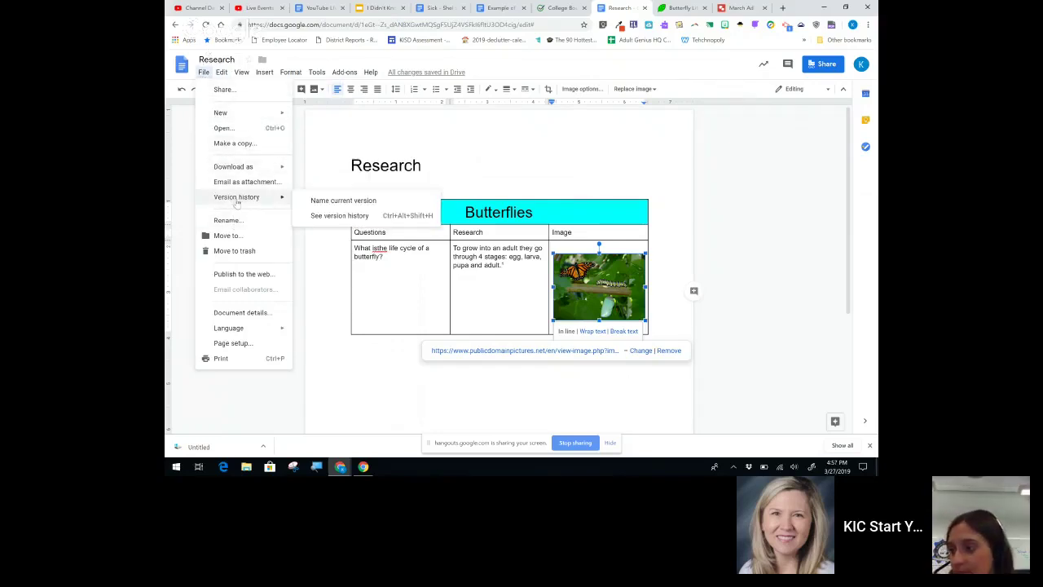
{"action": "left_click", "coordinate": [330, 215]}
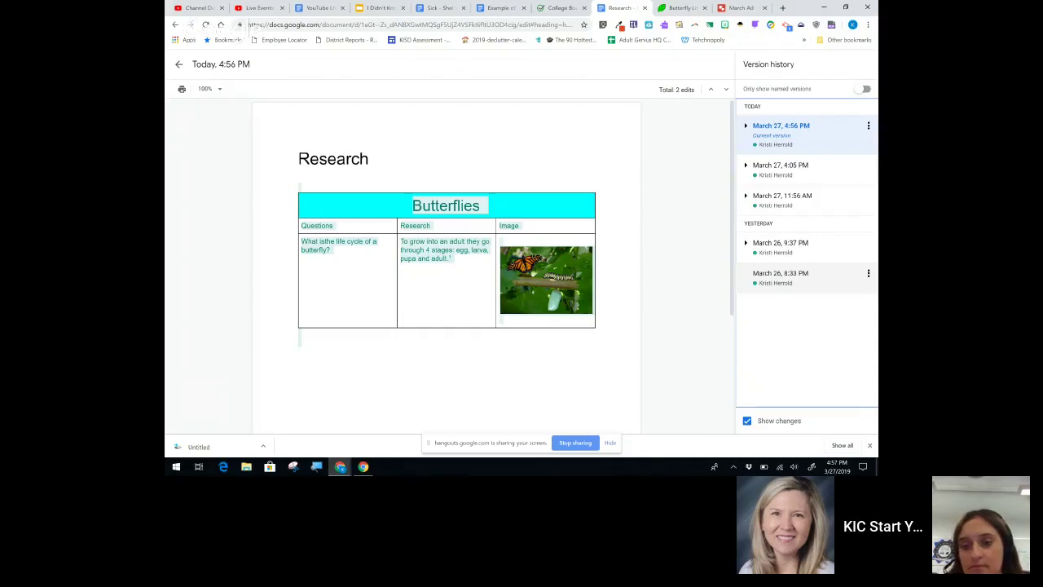
Step: Browse the March 26 and March 27, 4:05 PM versions without naming any
{"action": "left_click", "coordinate": [746, 243]}
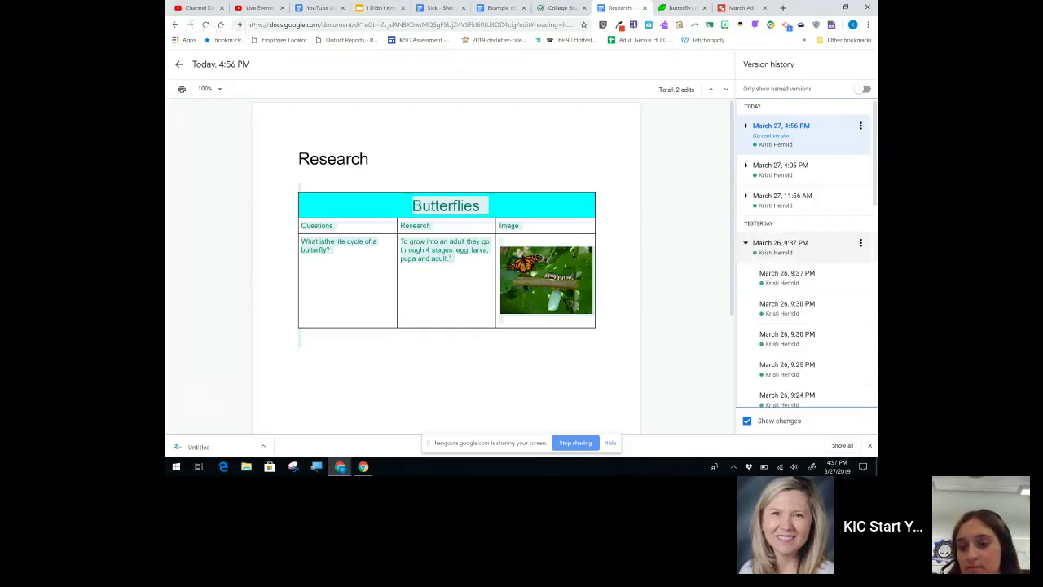
{"action": "left_click", "coordinate": [746, 243]}
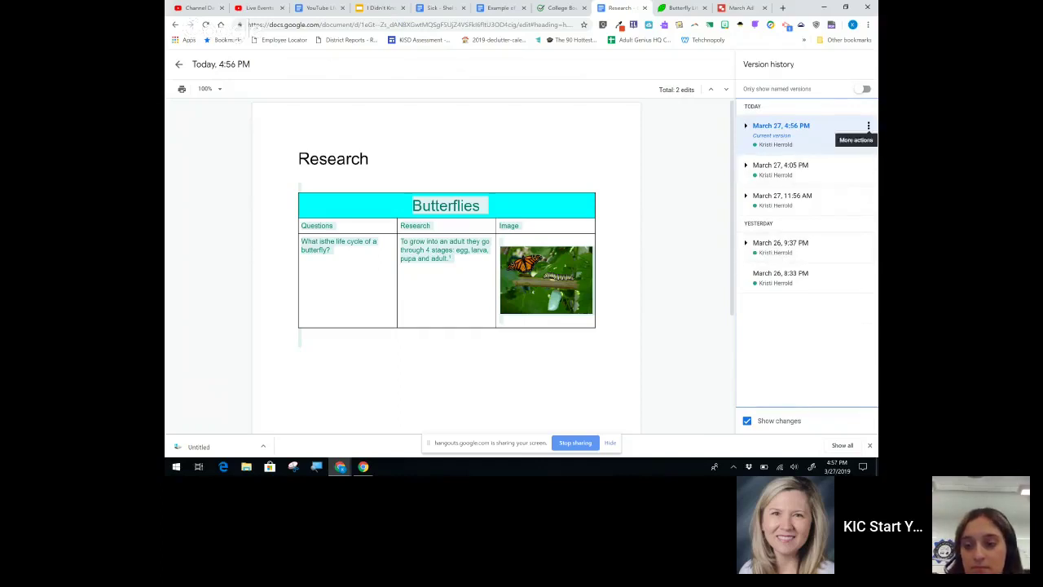
{"action": "left_click", "coordinate": [869, 166]}
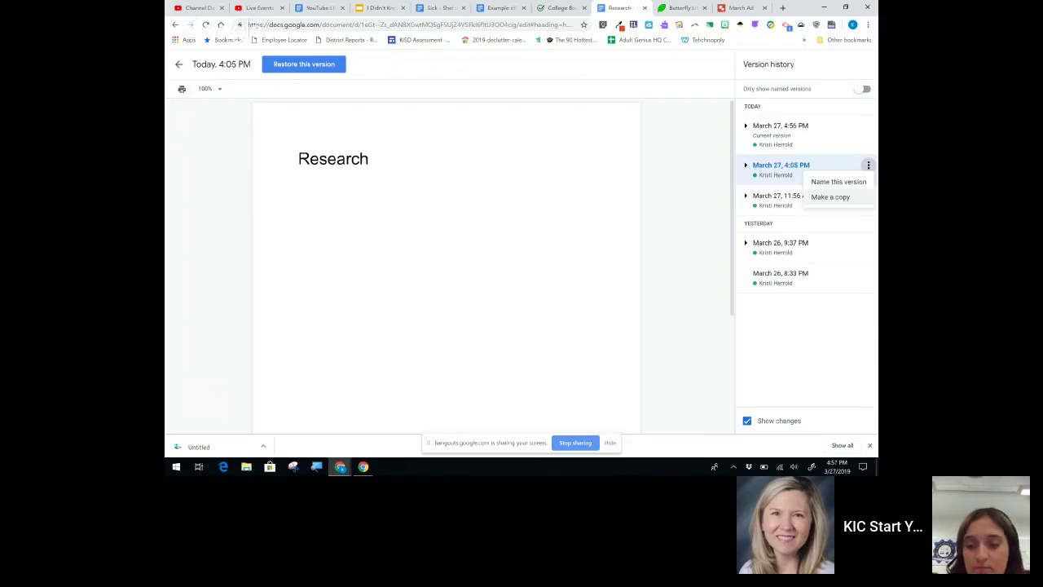
{"action": "left_click", "coordinate": [839, 182]}
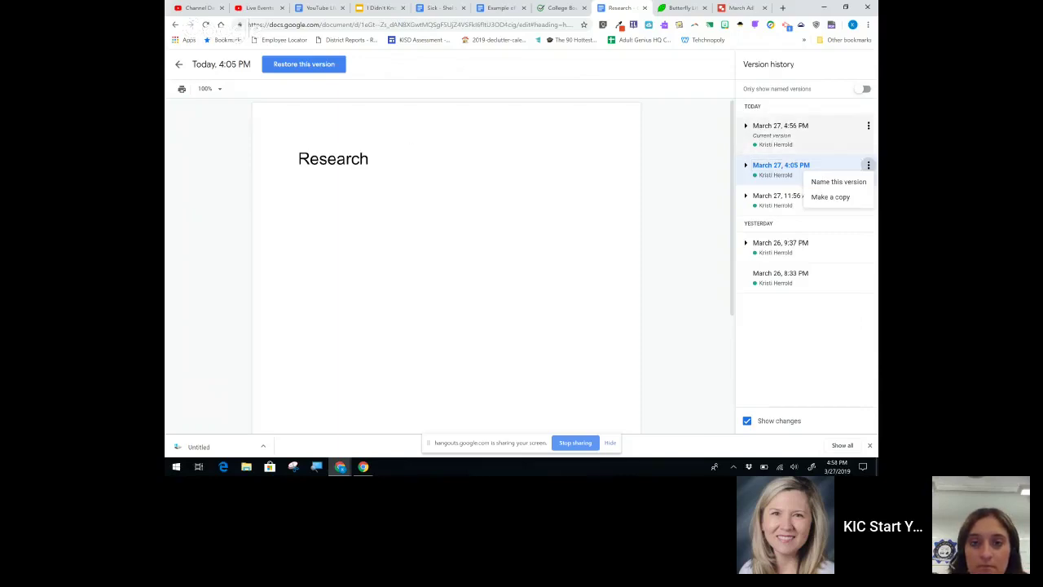
{"action": "key", "text": "Up"}
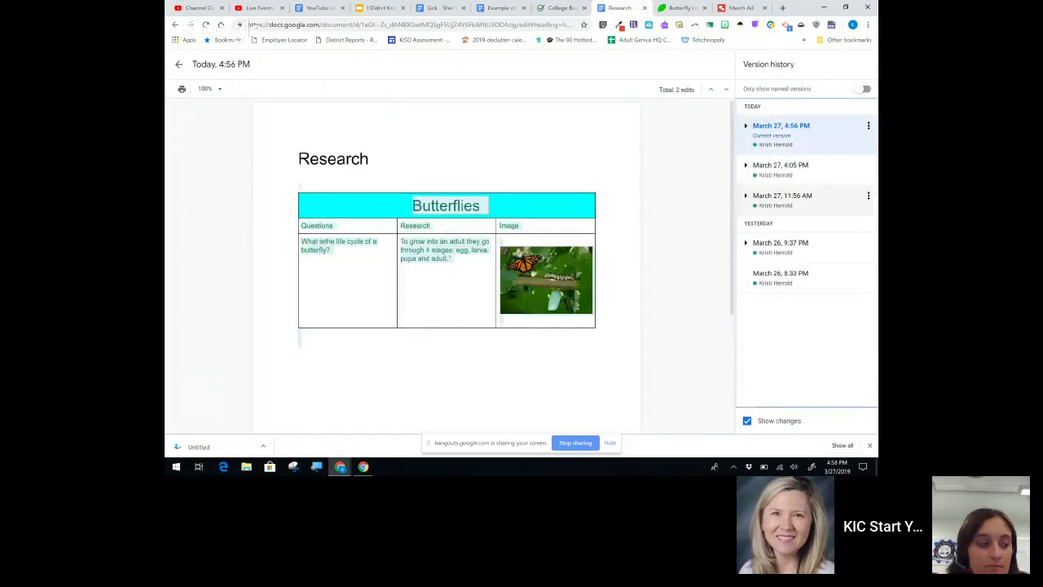
Step: Restore the March 27, 4:05 PM version and return to editing the document
{"action": "left_click", "coordinate": [803, 166]}
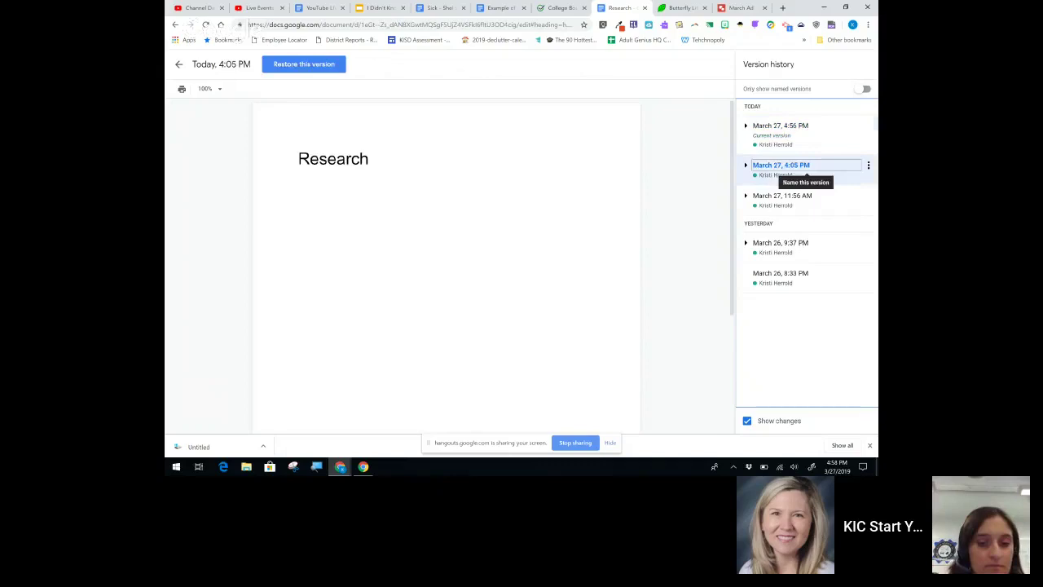
{"action": "left_click", "coordinate": [280, 67]}
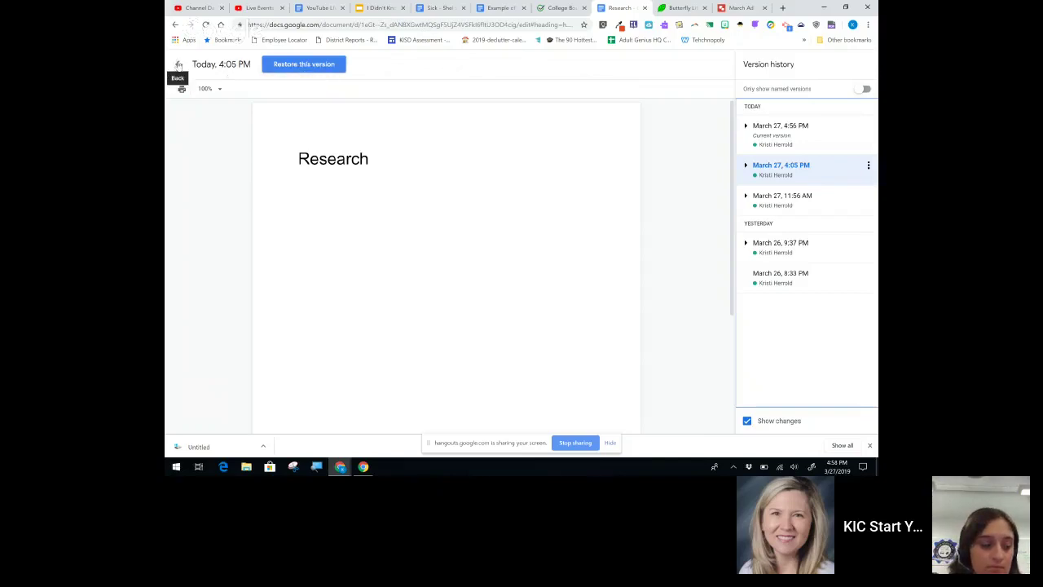
{"action": "left_click", "coordinate": [185, 65]}
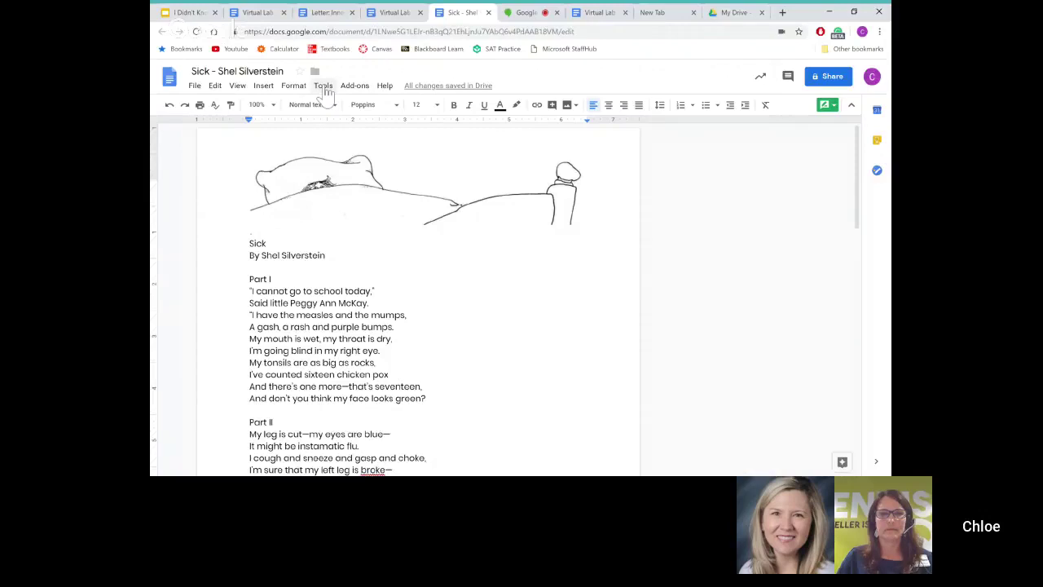
Step: Open the Tools menu in the shared Sick poem document
{"action": "left_click", "coordinate": [323, 88]}
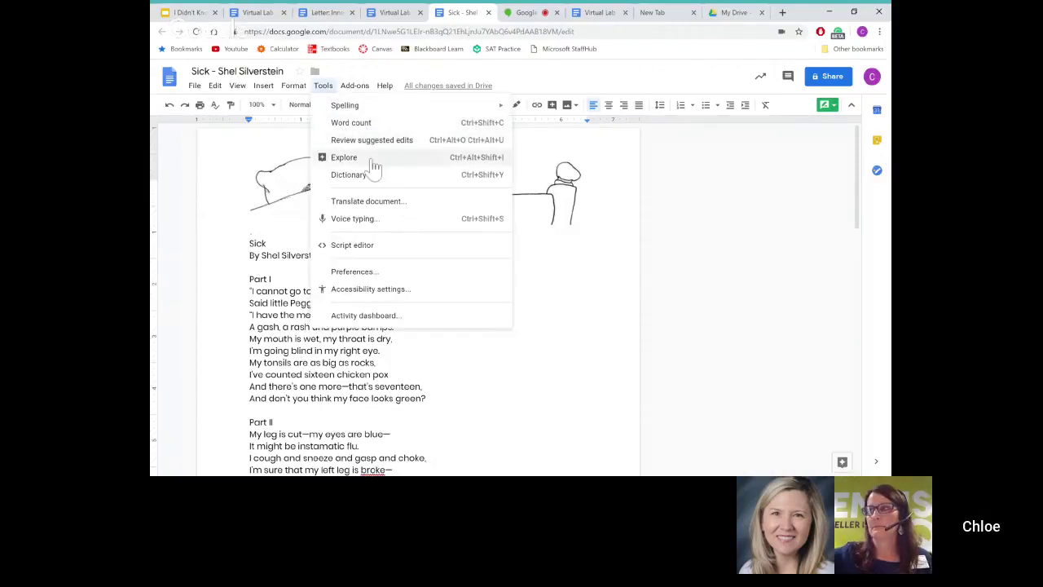
Step: Check the Sick poem's word count (2 pages, 235 words, 1161 characters), then dismiss it
{"action": "mouse_move", "coordinate": [380, 115]}
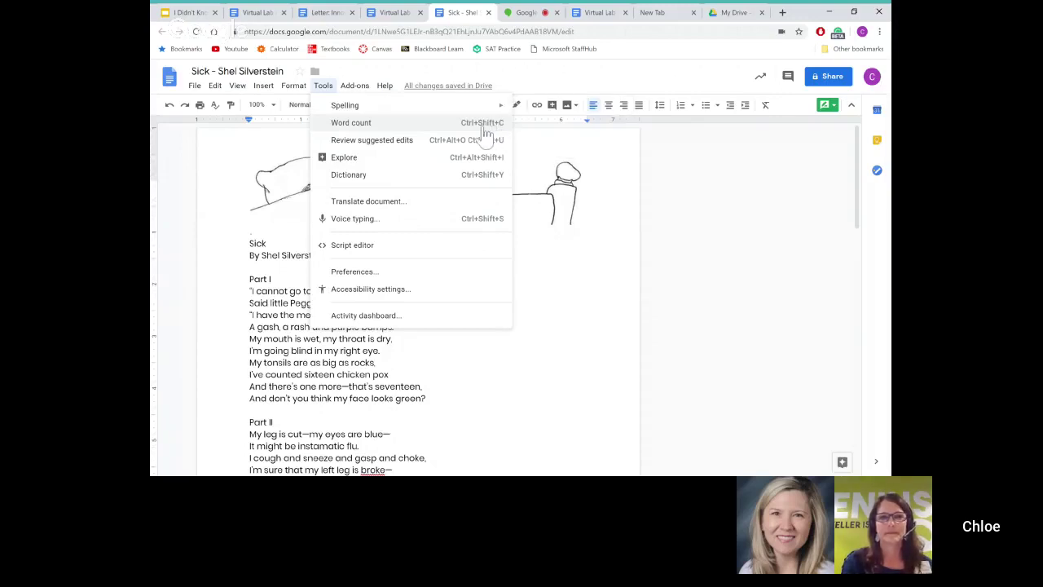
{"action": "left_click", "coordinate": [379, 129]}
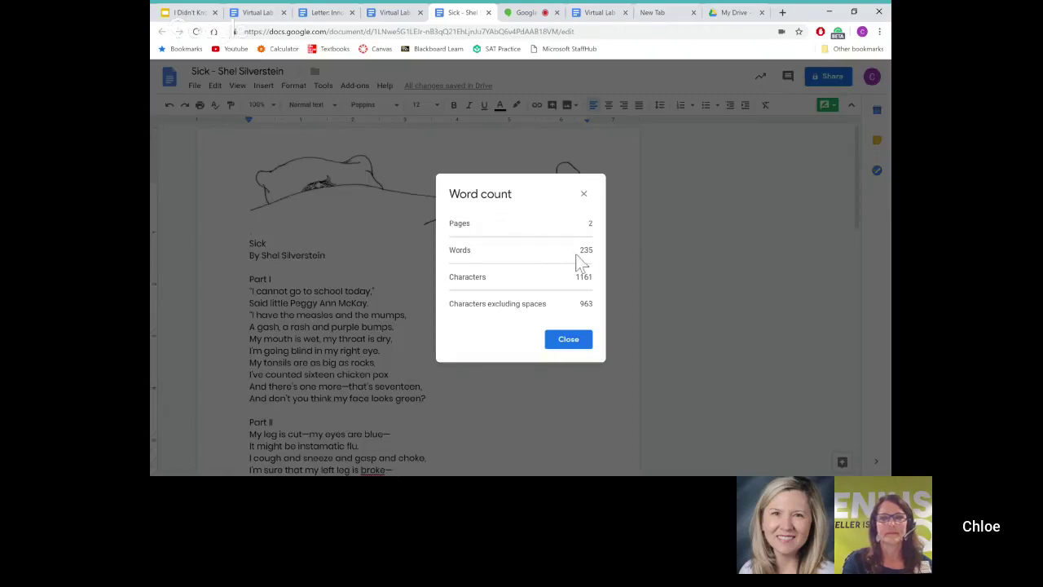
{"action": "left_click", "coordinate": [584, 196]}
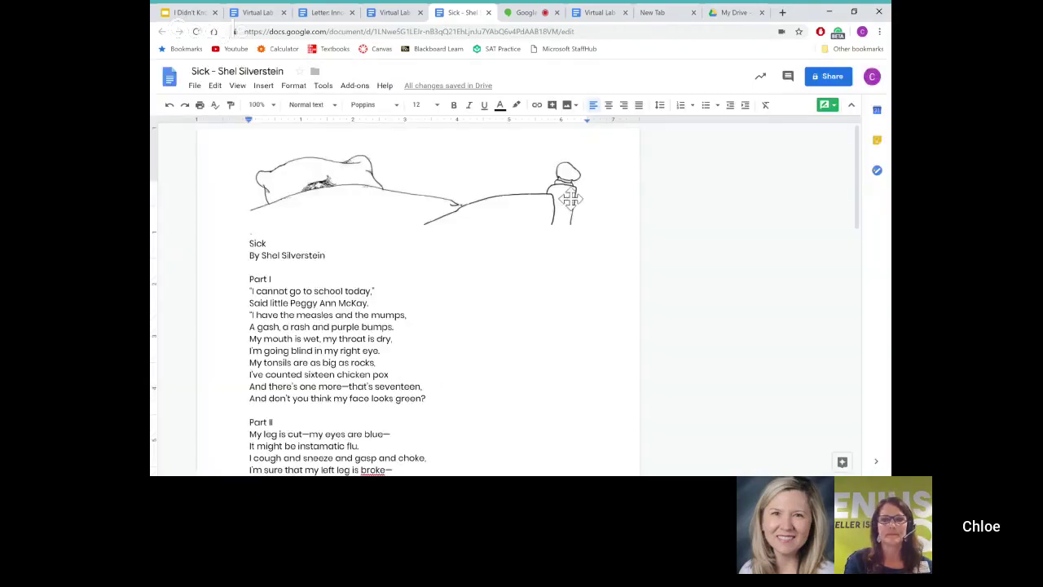
{"action": "left_click", "coordinate": [323, 85]}
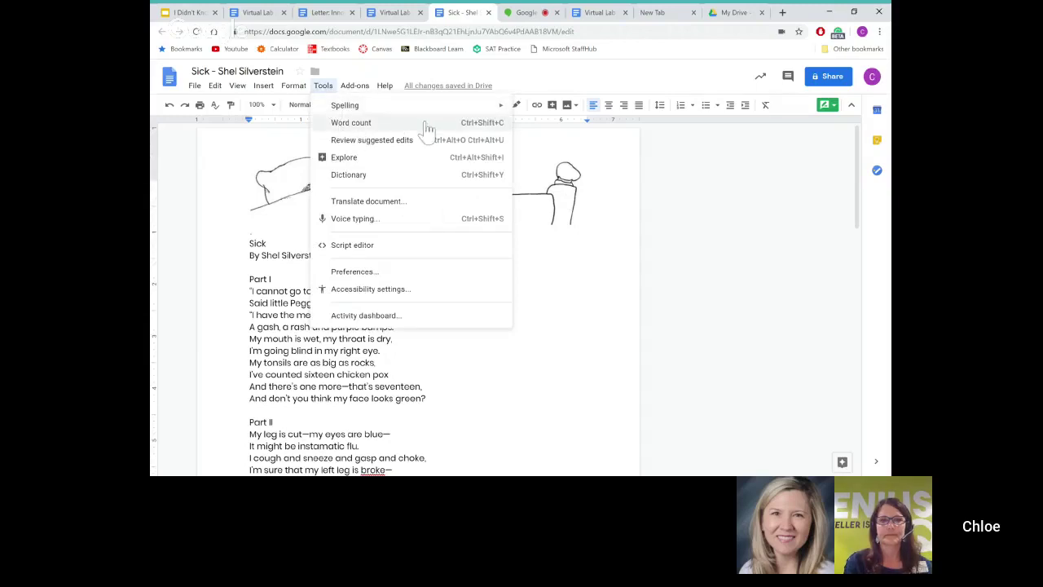
Step: Show dictionary definitions of 'chin' beside the poem and scroll through the document
{"action": "left_click", "coordinate": [410, 176]}
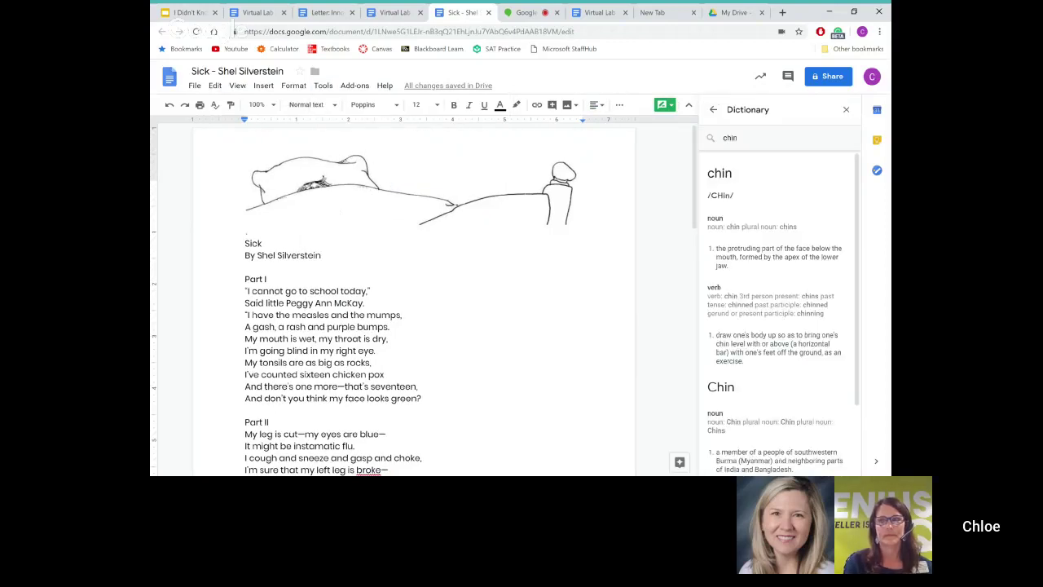
{"action": "scroll", "coordinate": [407, 326], "scroll_direction": "down", "scroll_amount": 2}
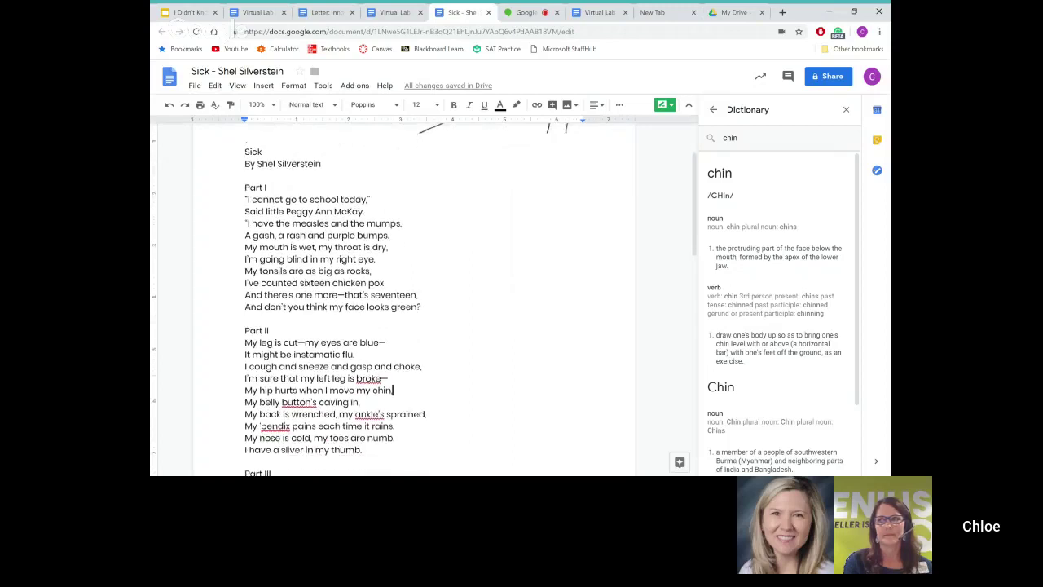
{"action": "scroll", "coordinate": [391, 301], "scroll_direction": "down", "scroll_amount": 1}
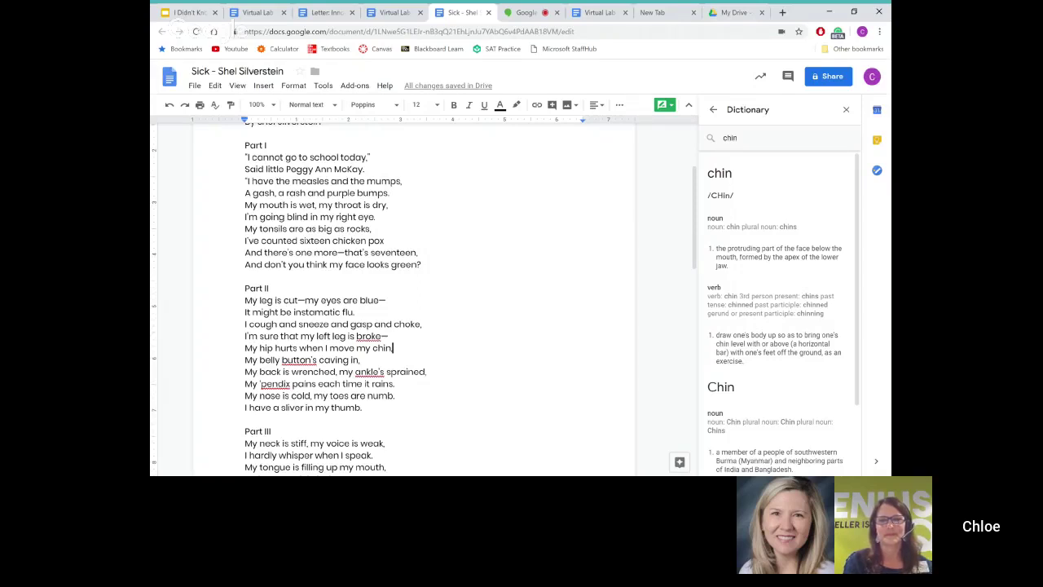
{"action": "scroll", "coordinate": [391, 302], "scroll_direction": "up", "scroll_amount": 2}
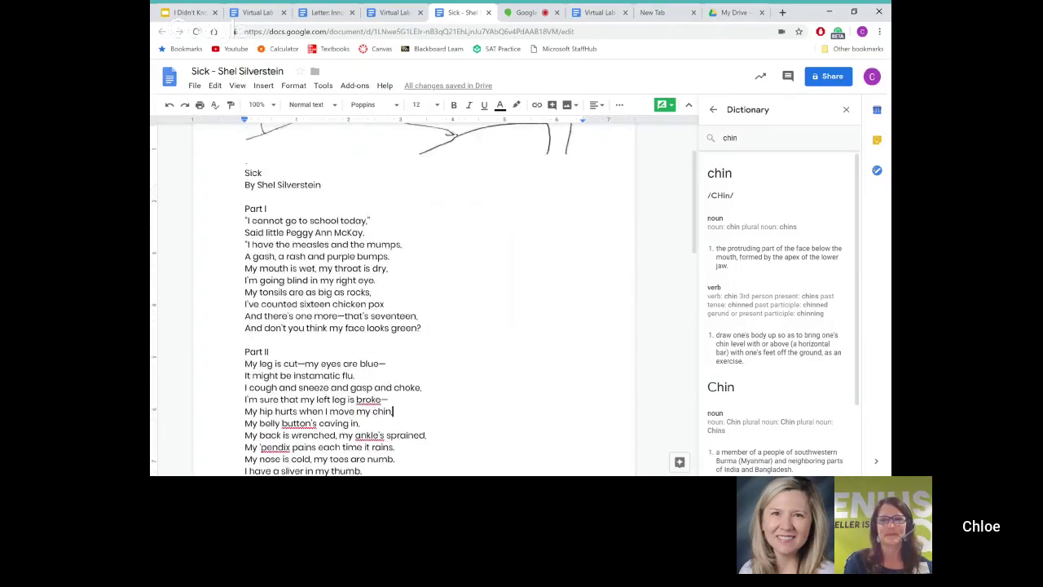
{"action": "scroll", "coordinate": [392, 302], "scroll_direction": "down", "scroll_amount": 9}
{"action": "scroll", "coordinate": [392, 302], "scroll_direction": "down", "scroll_amount": 5}
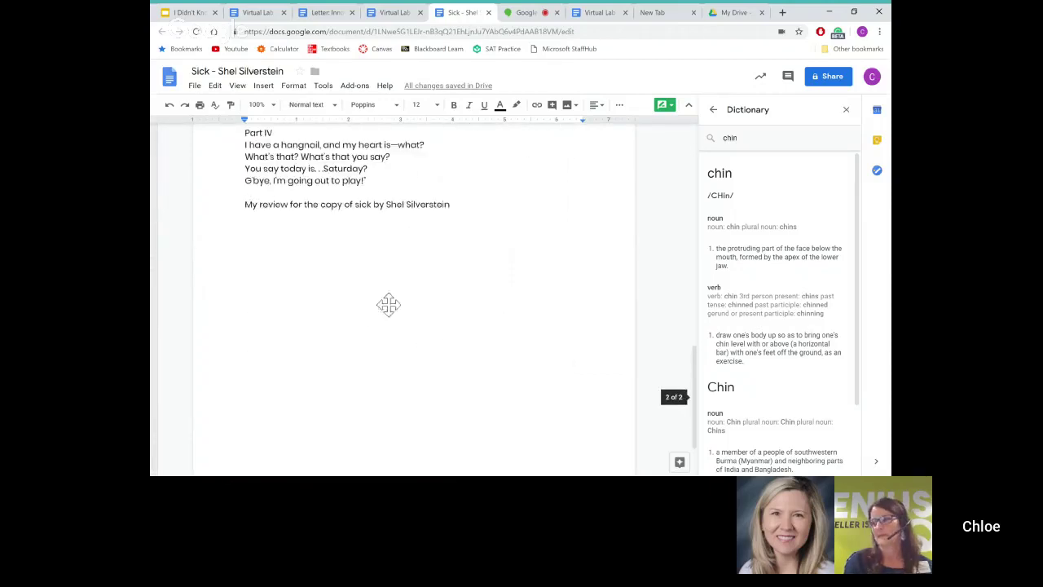
Step: Dictate the line 'Review of sick by Shel Silverstein' below the poem using voice typing
{"action": "left_click", "coordinate": [323, 85]}
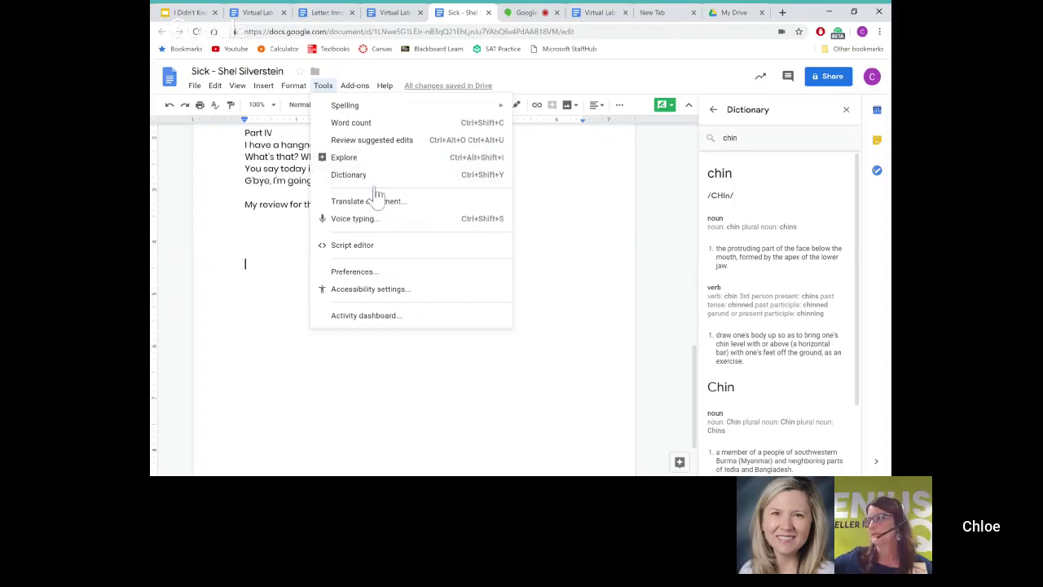
{"action": "left_click", "coordinate": [364, 228]}
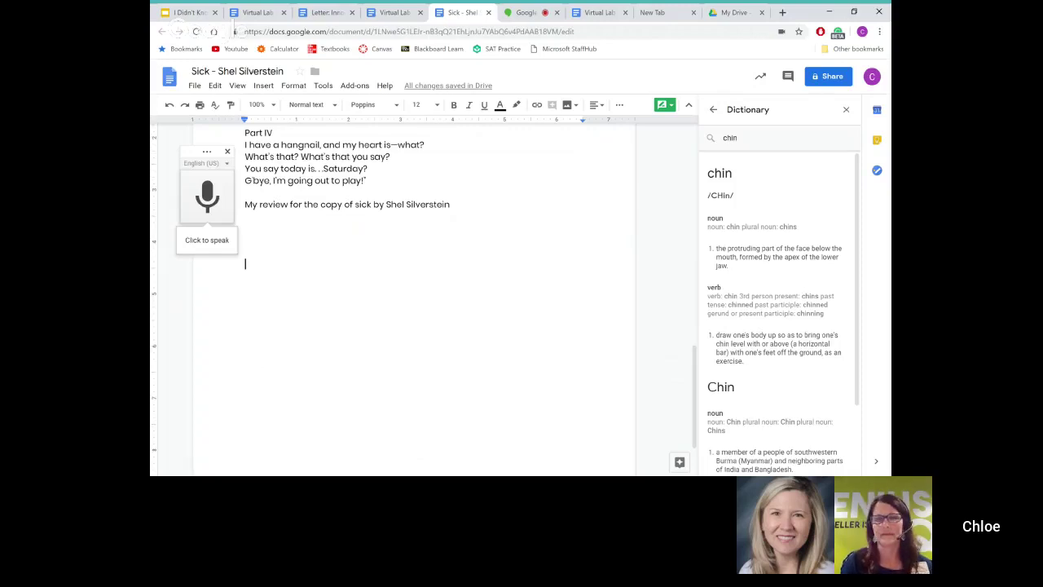
{"action": "scroll", "coordinate": [407, 293], "scroll_direction": "up", "scroll_amount": 1}
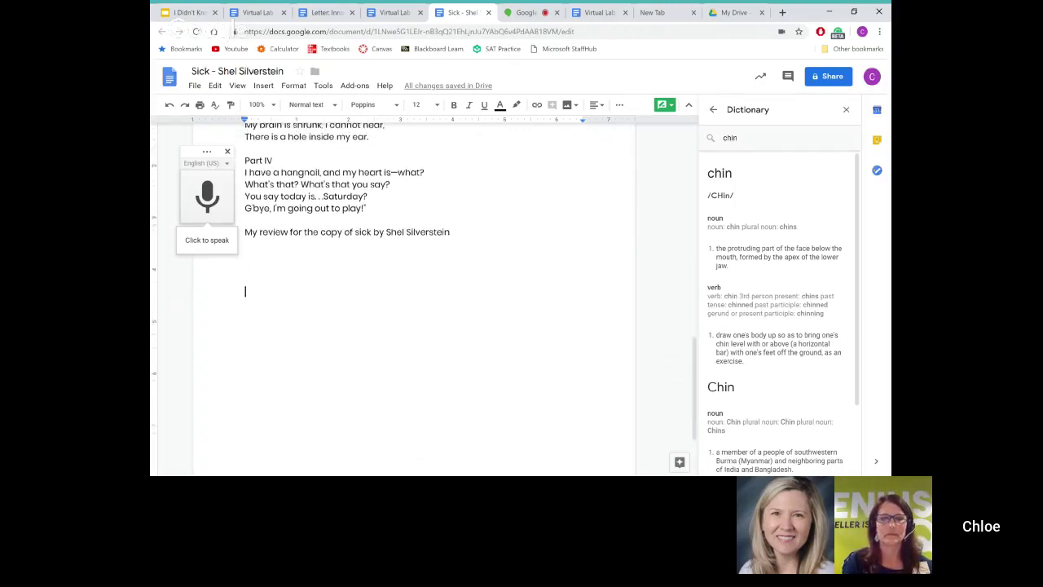
{"action": "scroll", "coordinate": [408, 294], "scroll_direction": "up", "scroll_amount": 2}
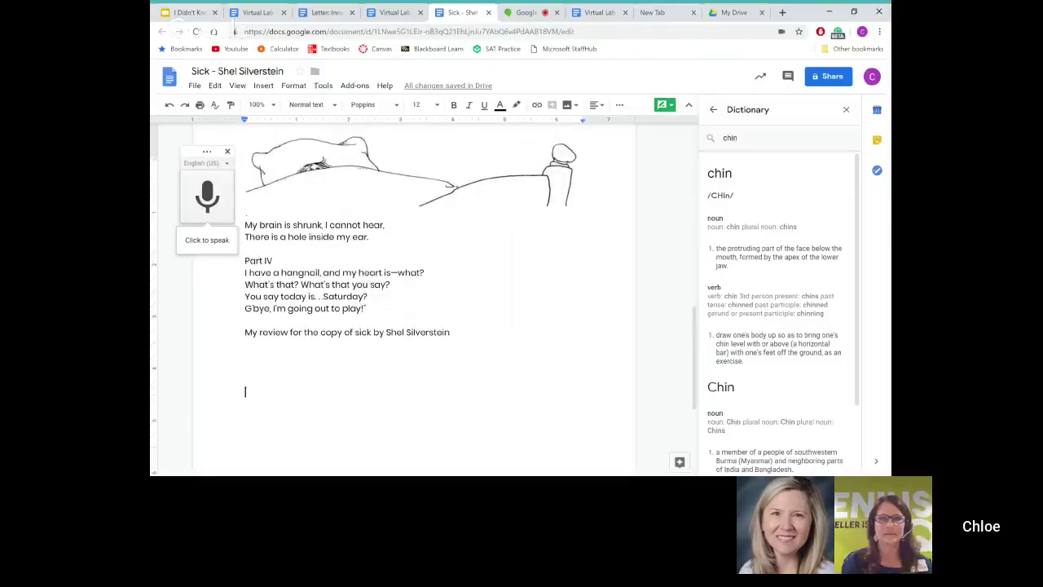
{"action": "scroll", "coordinate": [408, 293], "scroll_direction": "up", "scroll_amount": 2}
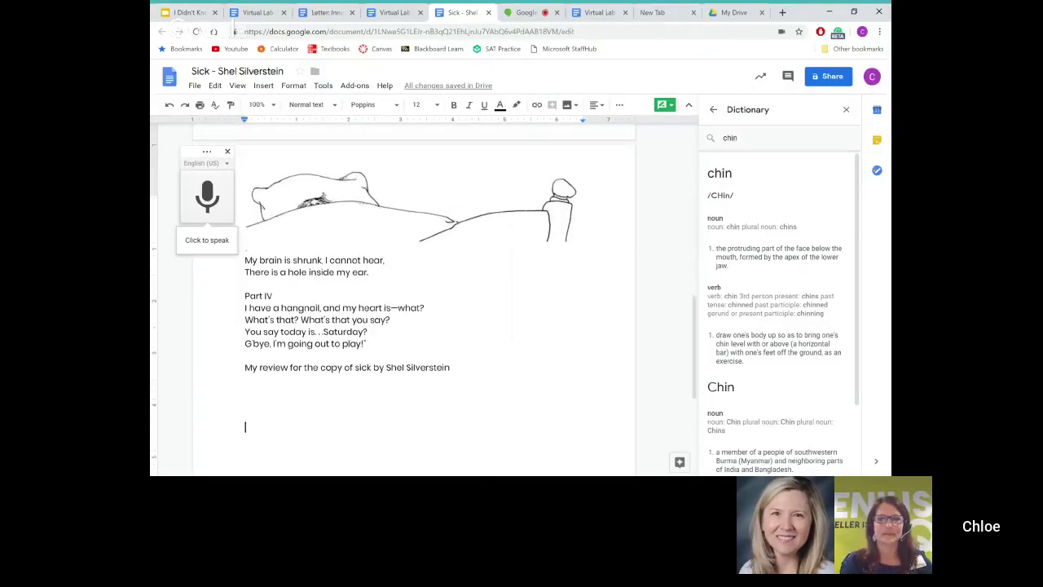
{"action": "scroll", "coordinate": [407, 294], "scroll_direction": "down", "scroll_amount": 4}
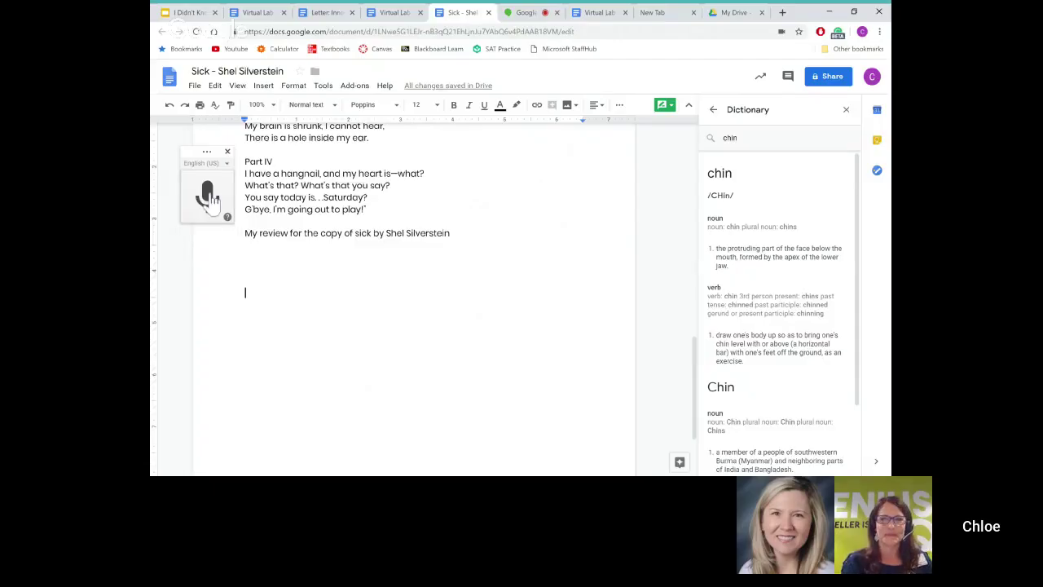
{"action": "left_click", "coordinate": [208, 195]}
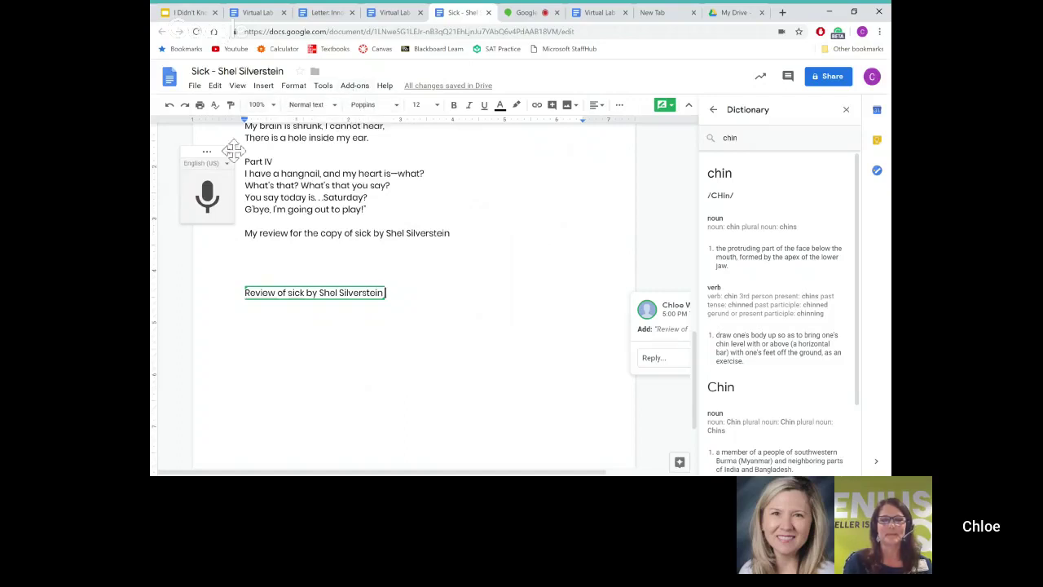
{"action": "left_click", "coordinate": [329, 87]}
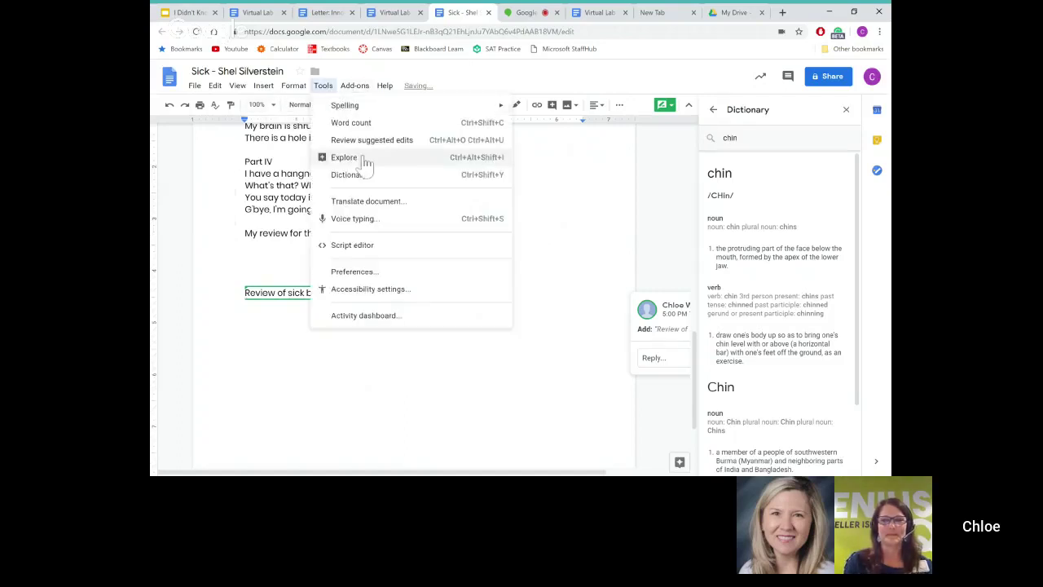
Step: Create a Hindi translated copy of the Sick – Shel Silverstein document
{"action": "left_click", "coordinate": [389, 201]}
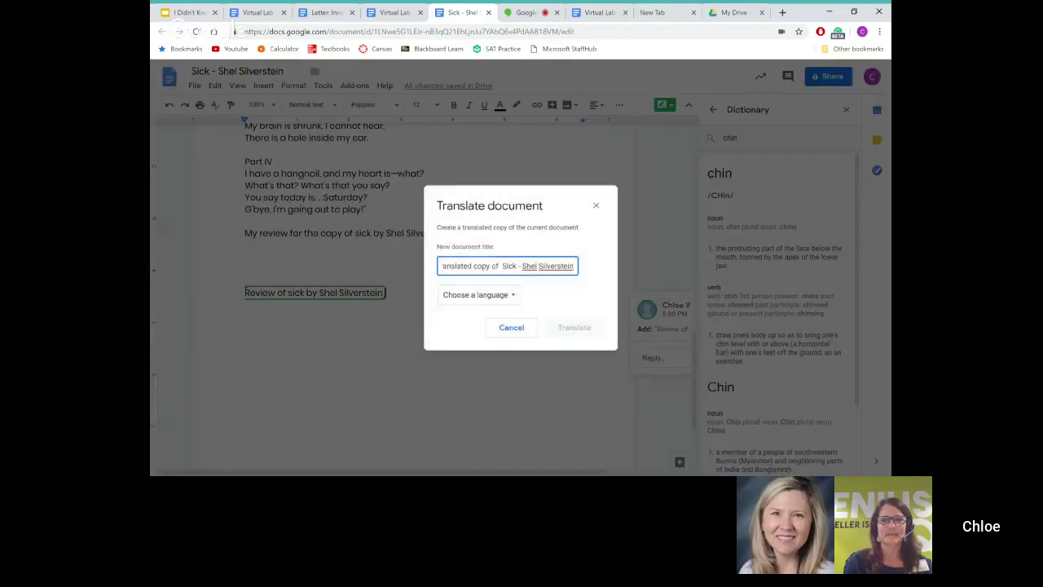
{"action": "left_click", "coordinate": [482, 295]}
{"action": "scroll", "coordinate": [498, 375], "scroll_direction": "down", "scroll_amount": 7}
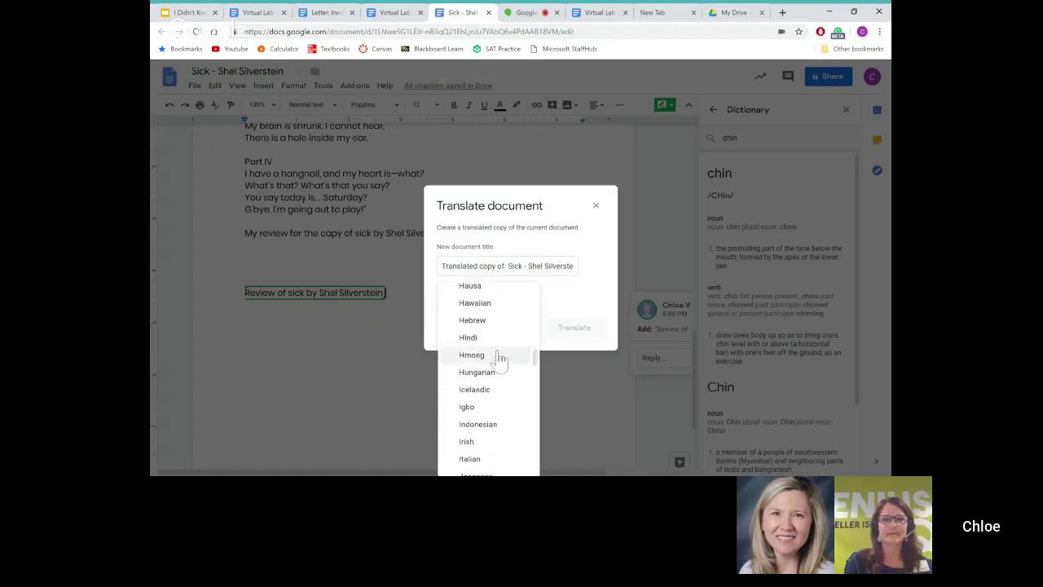
{"action": "left_click", "coordinate": [494, 341]}
{"action": "left_click", "coordinate": [574, 330]}
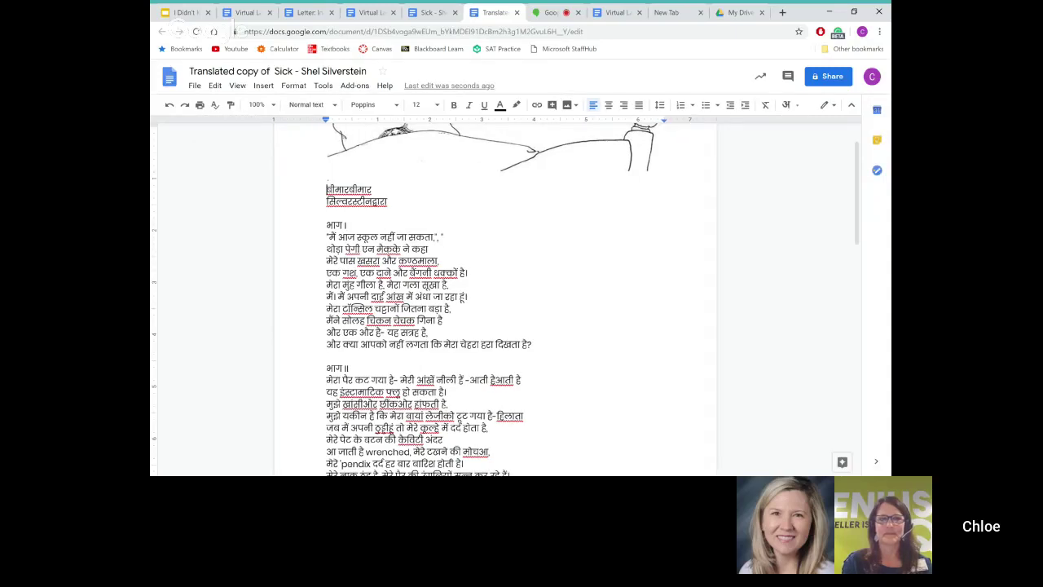
Step: Scroll to the end of the Hindi translation, then return to the Hangouts call
{"action": "scroll", "coordinate": [521, 302], "scroll_direction": "down", "scroll_amount": 3}
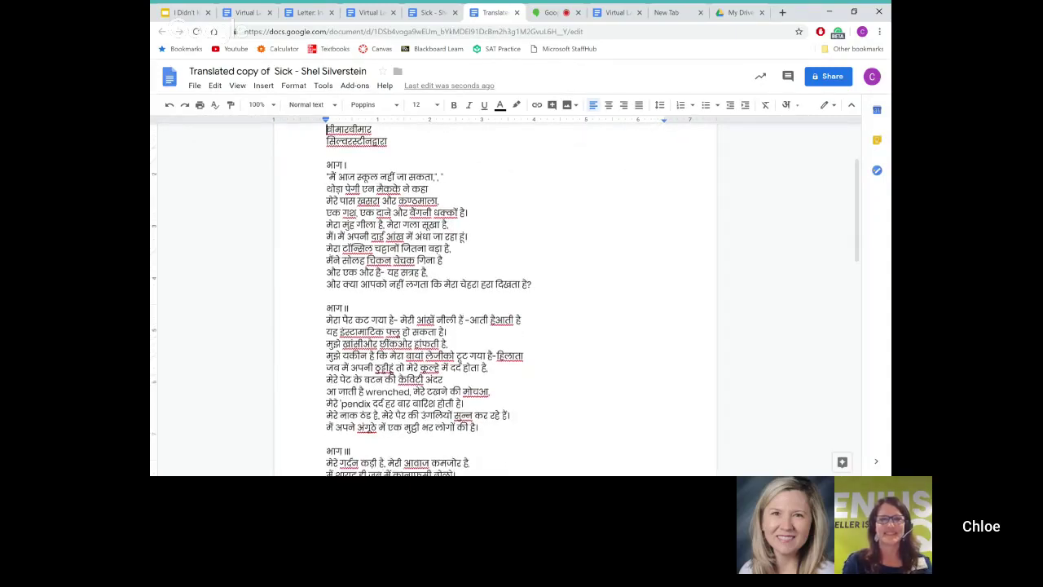
{"action": "scroll", "coordinate": [521, 302], "scroll_direction": "down", "scroll_amount": 8}
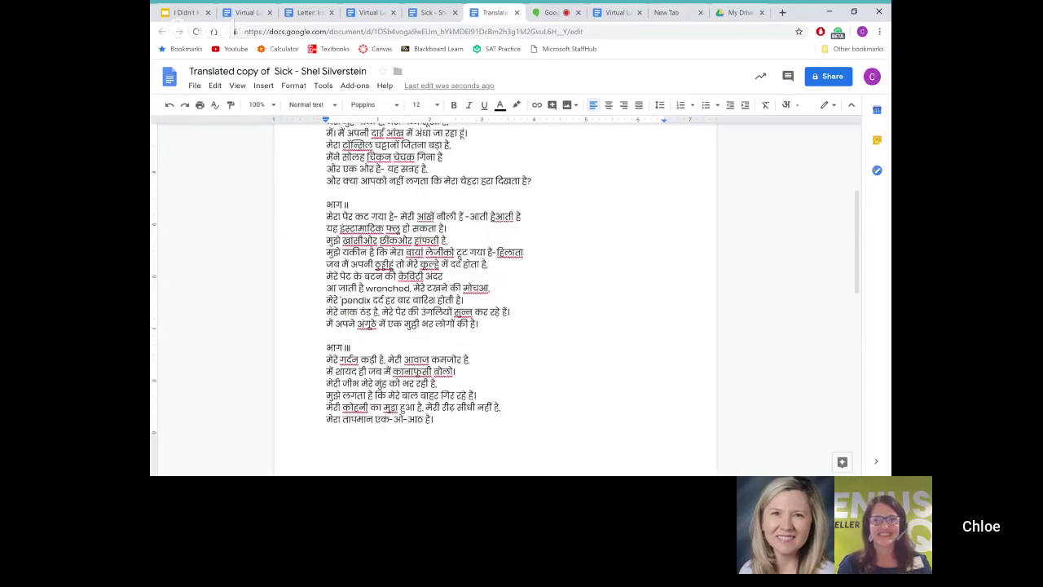
{"action": "scroll", "coordinate": [522, 301], "scroll_direction": "down", "scroll_amount": 3}
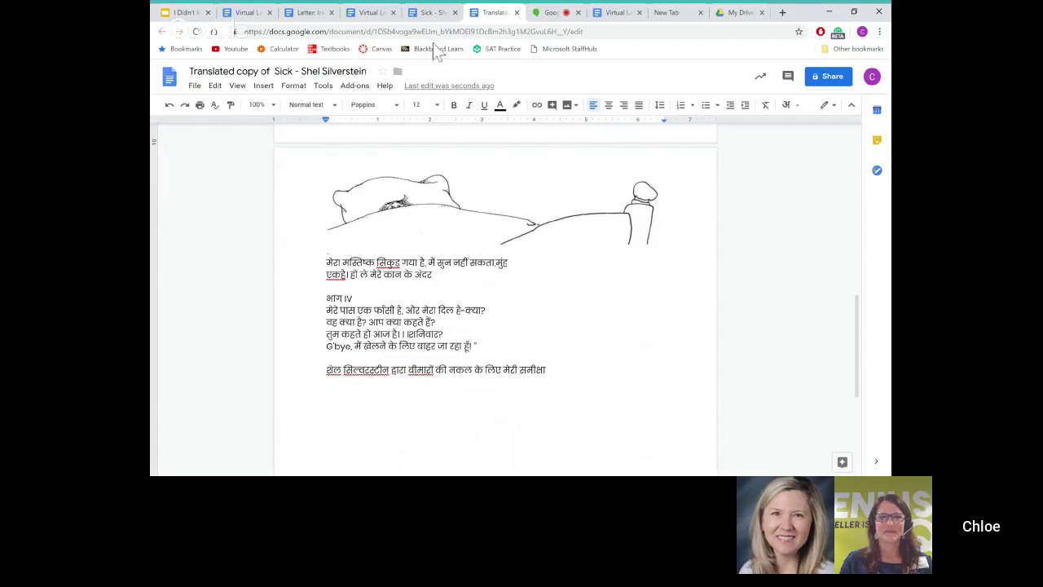
{"action": "left_click", "coordinate": [548, 14]}
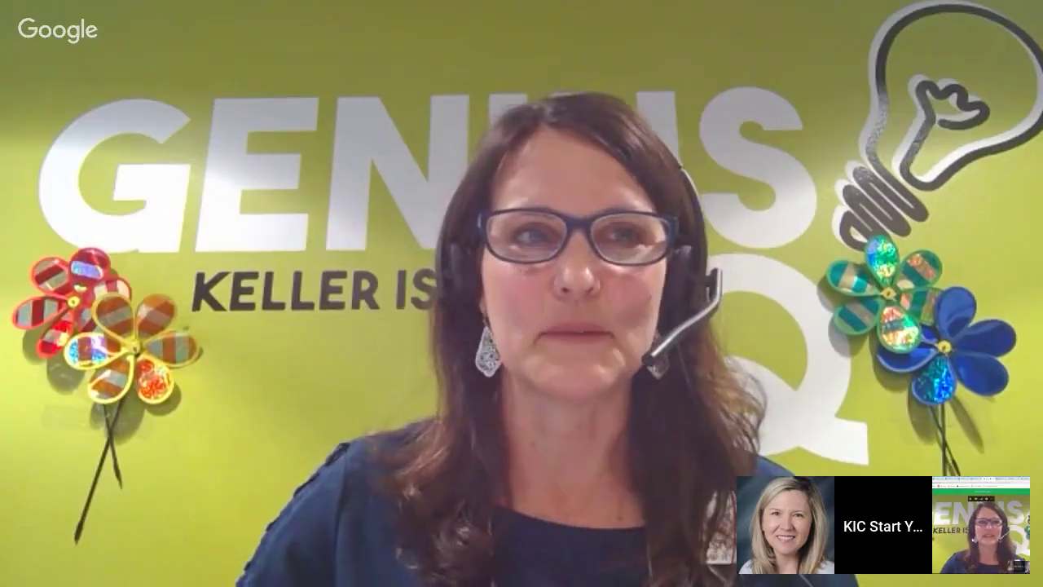